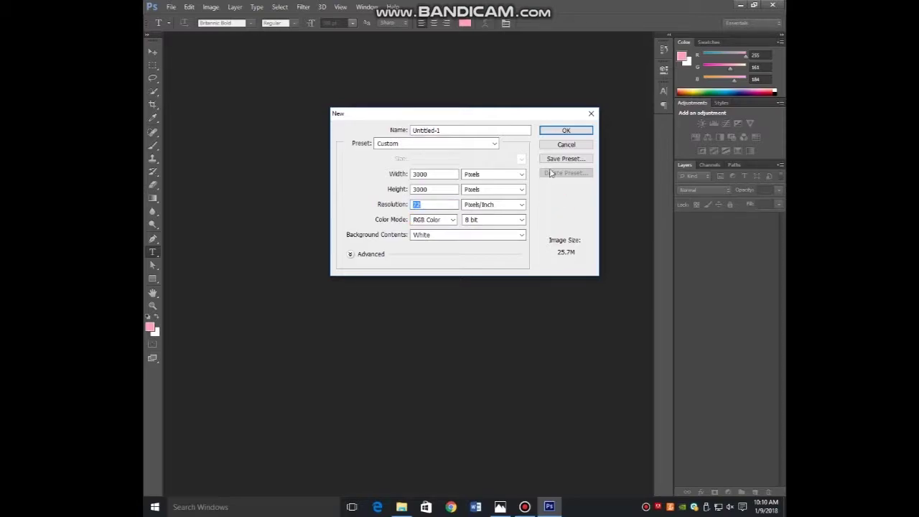
# - Create the 3000 × 3000 pixel, 72 ppi document with a white background and set the foreground colour to #73c0c8
pyautogui.click(564, 131)
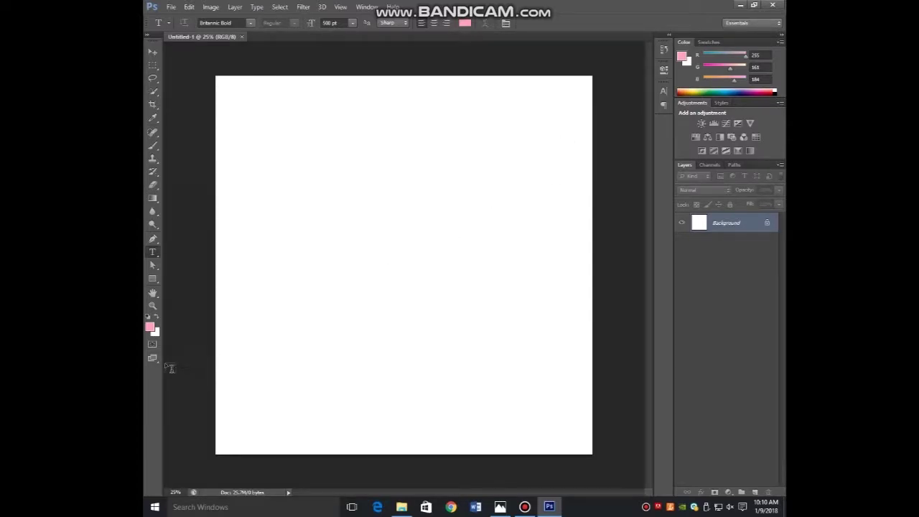
pyautogui.click(151, 327)
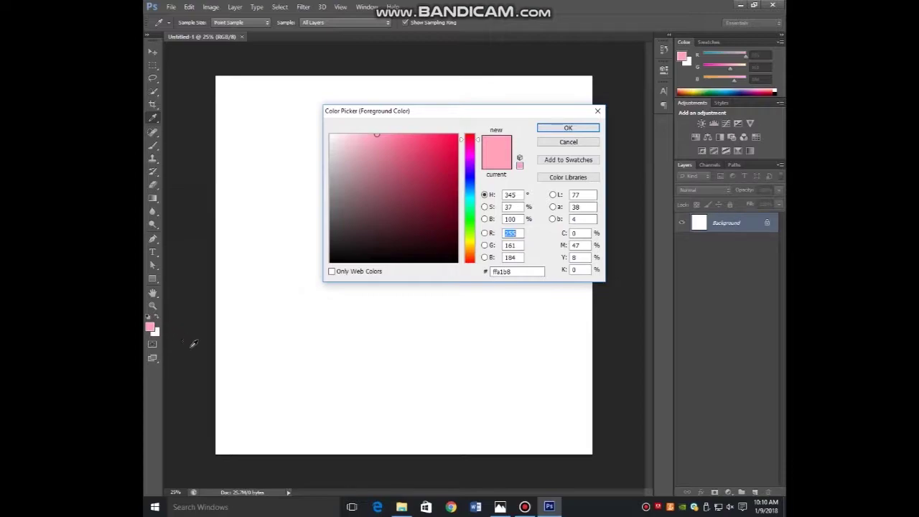
pyautogui.click(518, 271)
pyautogui.moveTo(531, 271); pyautogui.dragTo(440, 270)
pyautogui.write('73c0c8')
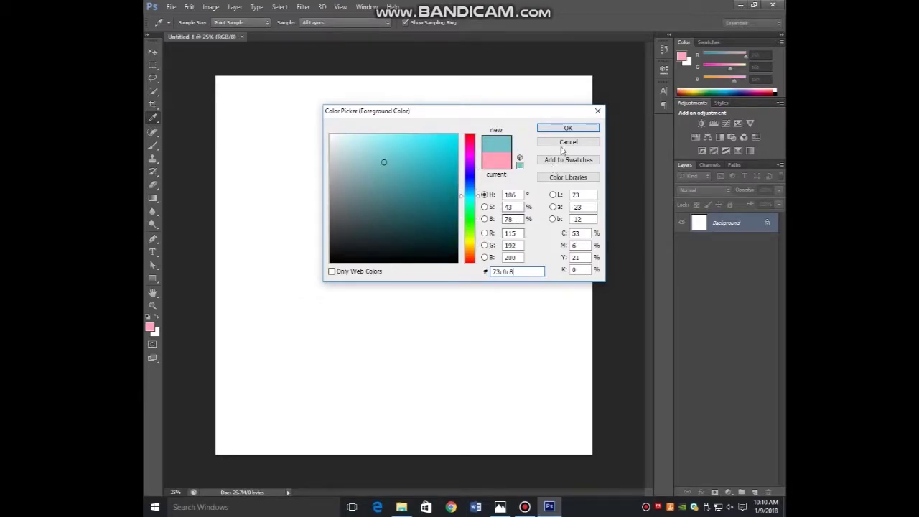
pyautogui.click(567, 127)
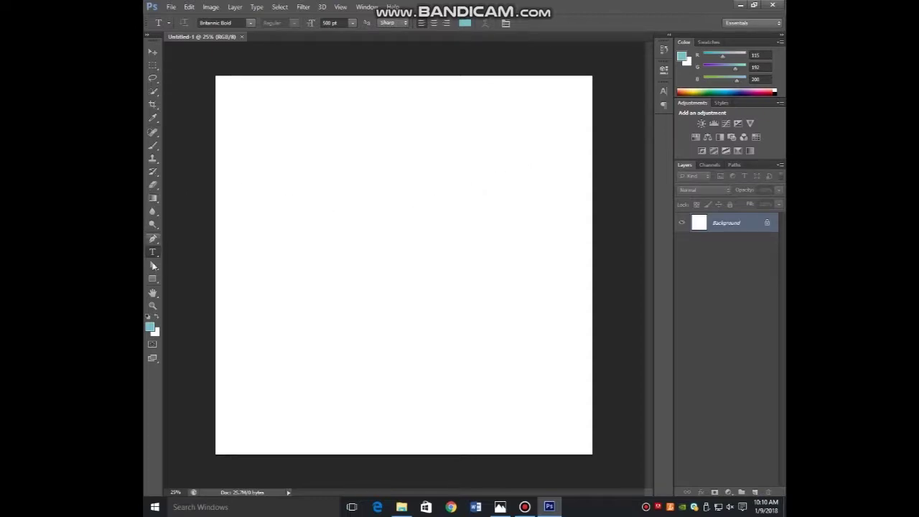
# - Draw a filled rectangle shape about 3168 px square that covers the whole canvas
pyautogui.click(153, 278)
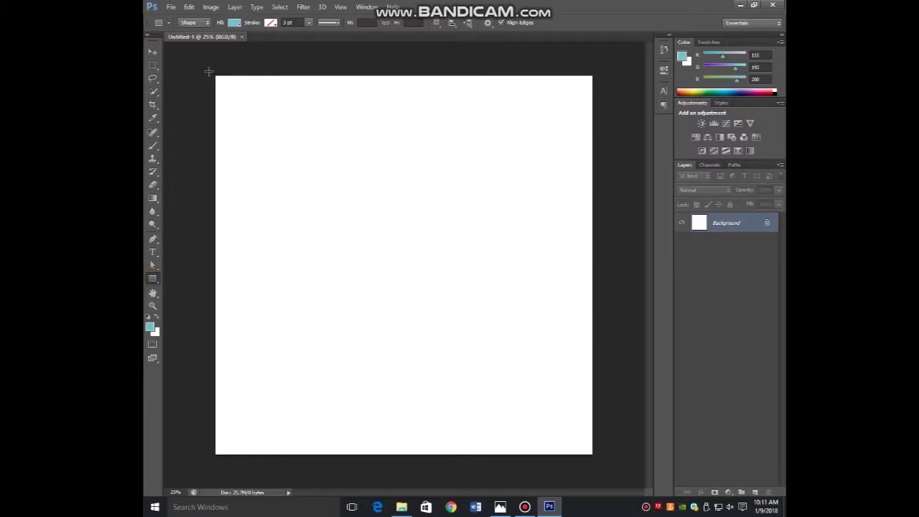
pyautogui.moveTo(208, 69); pyautogui.dragTo(608, 478)
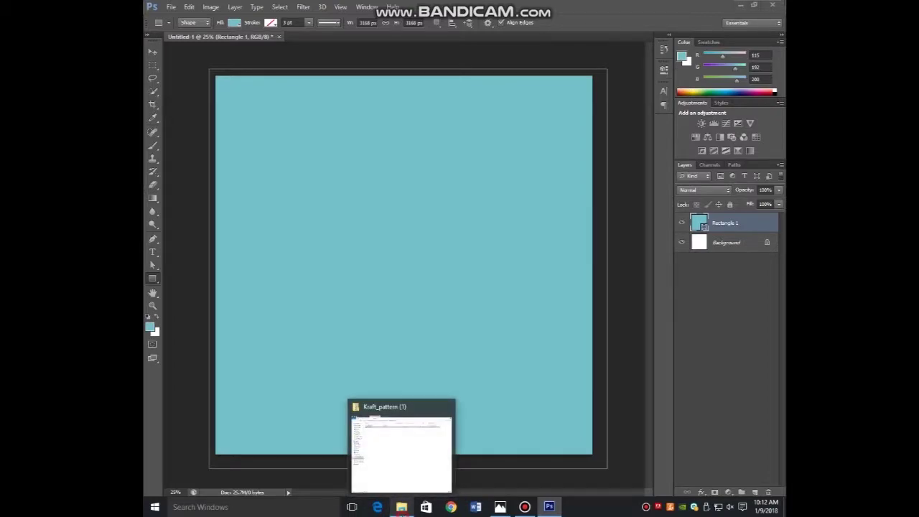
# - Look at the Kraft_pattern file in File Explorer and return to the Photoshop document
pyautogui.click(401, 506)
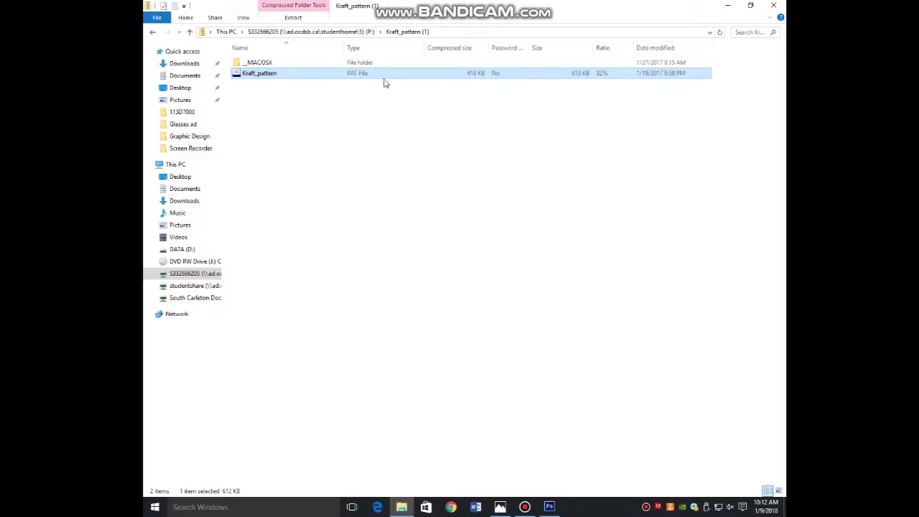
pyautogui.click(726, 6)
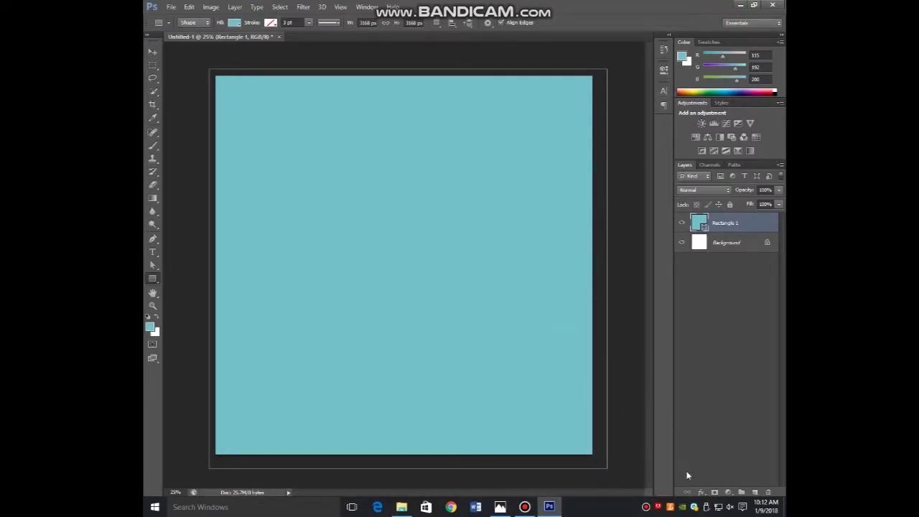
# - Add a Pattern Overlay to the rectangle with the light grey paper pattern, Linear Burn blend mode and 30% opacity
pyautogui.click(700, 493)
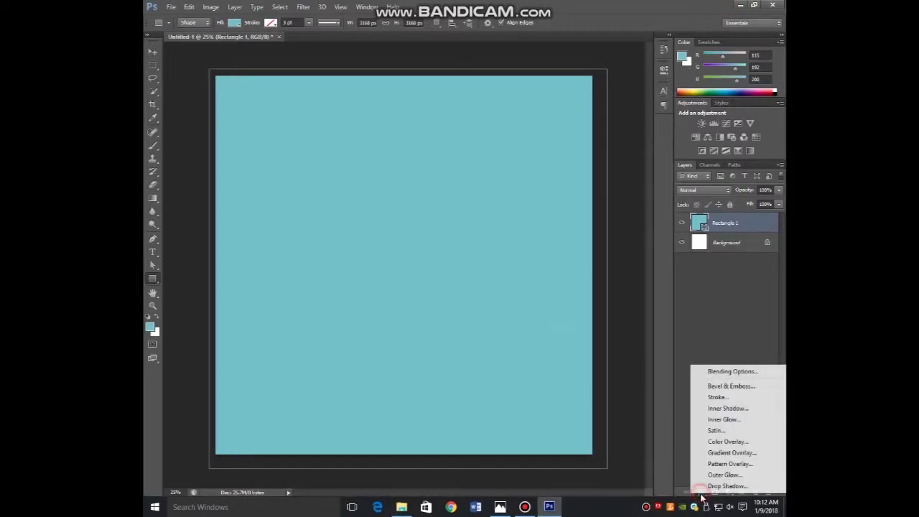
pyautogui.click(728, 464)
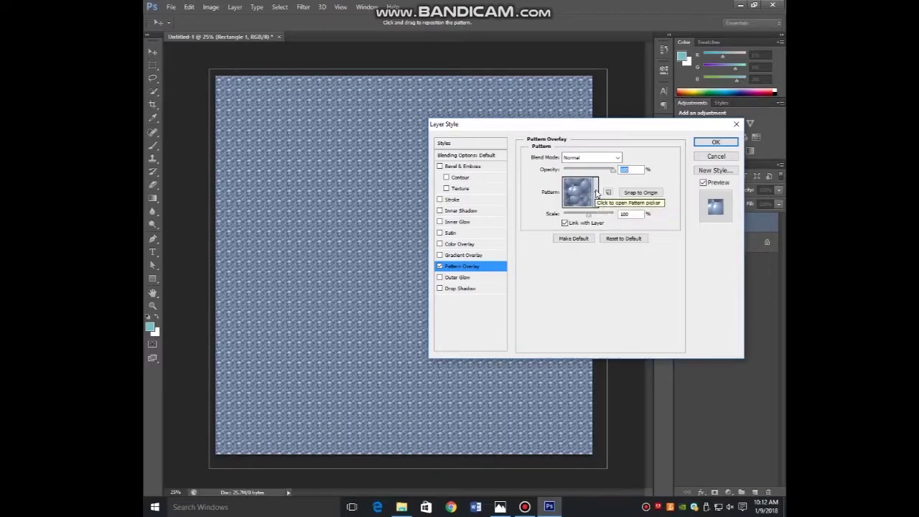
pyautogui.click(593, 193)
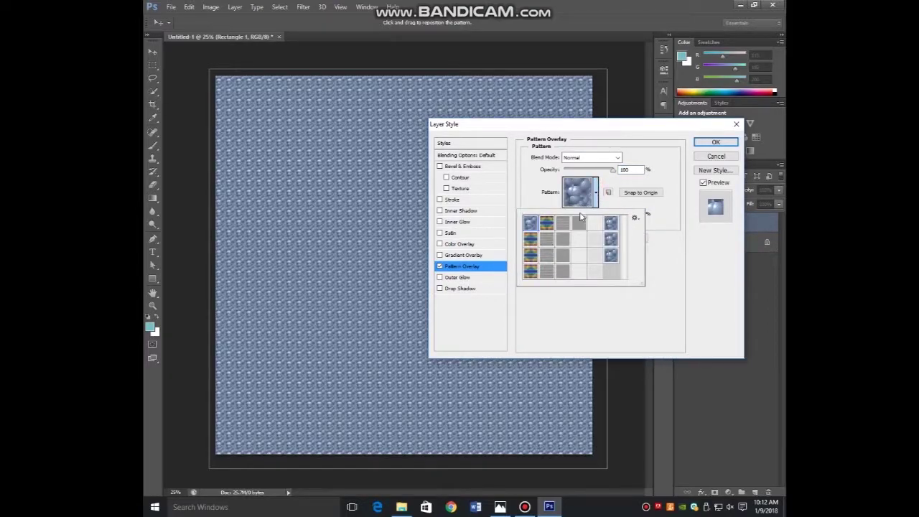
pyautogui.click(595, 271)
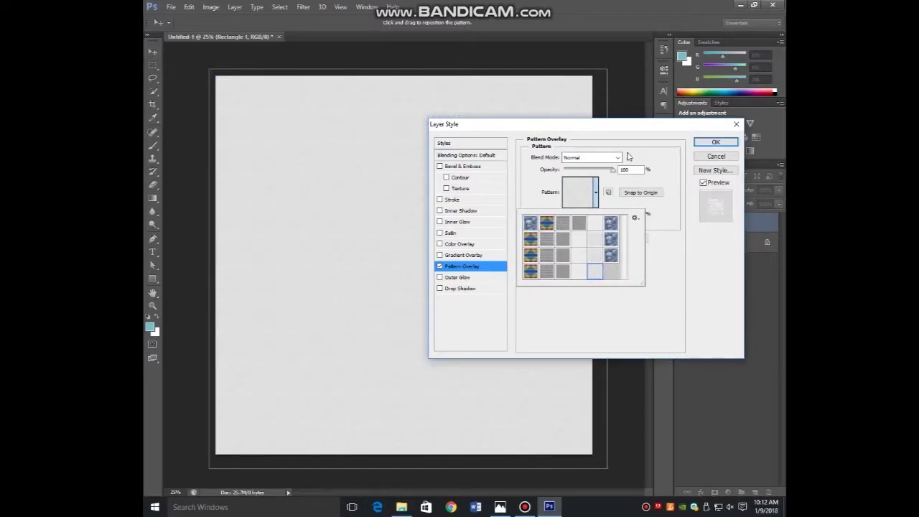
pyautogui.click(615, 158)
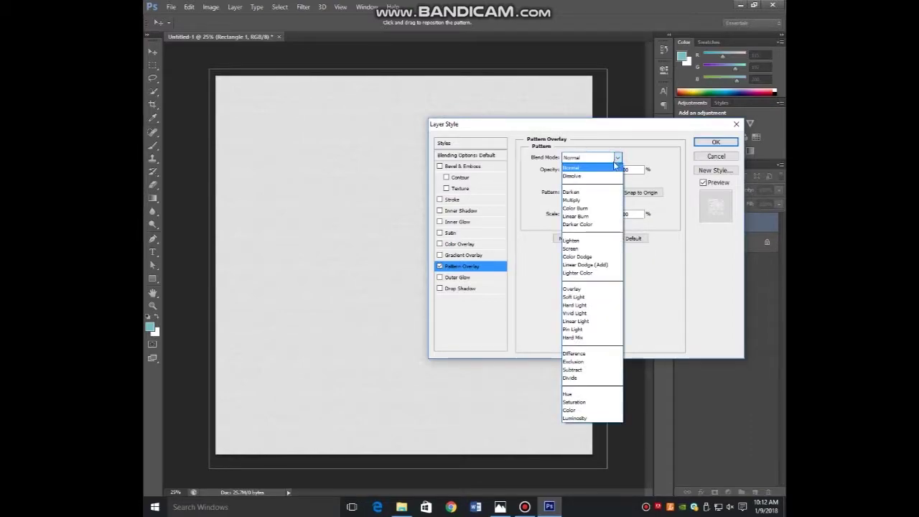
pyautogui.click(585, 216)
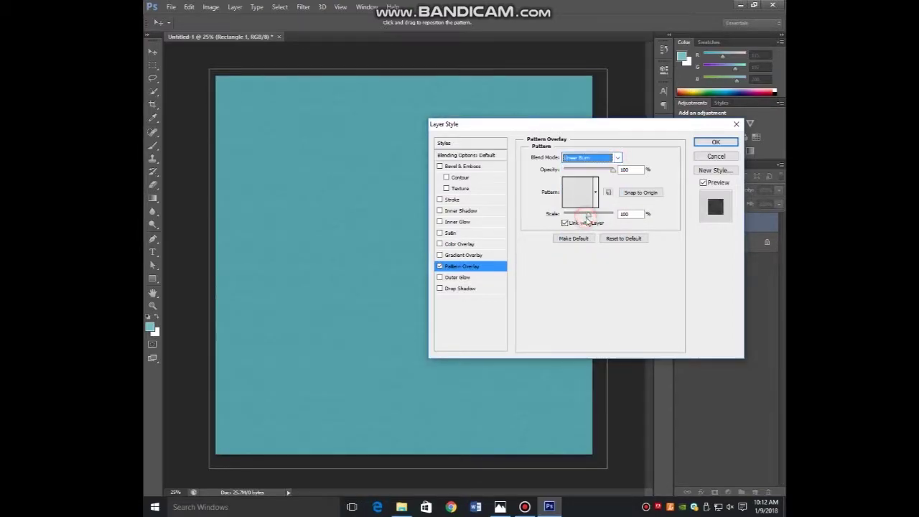
pyautogui.doubleClick(635, 170)
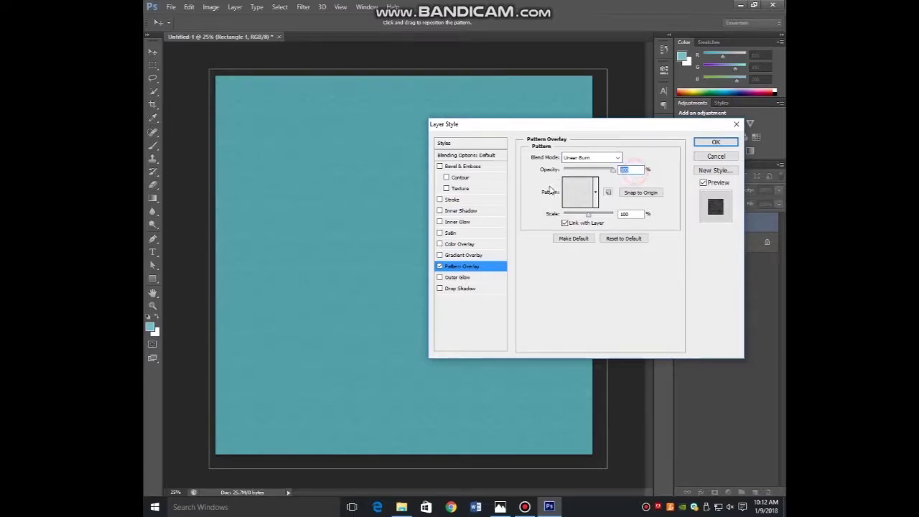
pyautogui.write('30')
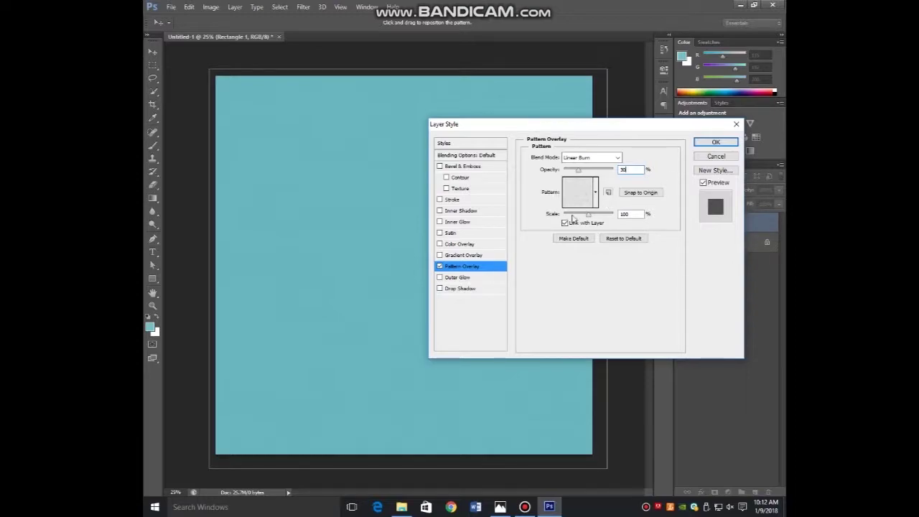
# - Add a Gradient Overlay to the rectangle with Overlay blend mode, 25% opacity and a 65° angle, and apply the layer style
pyautogui.click(468, 257)
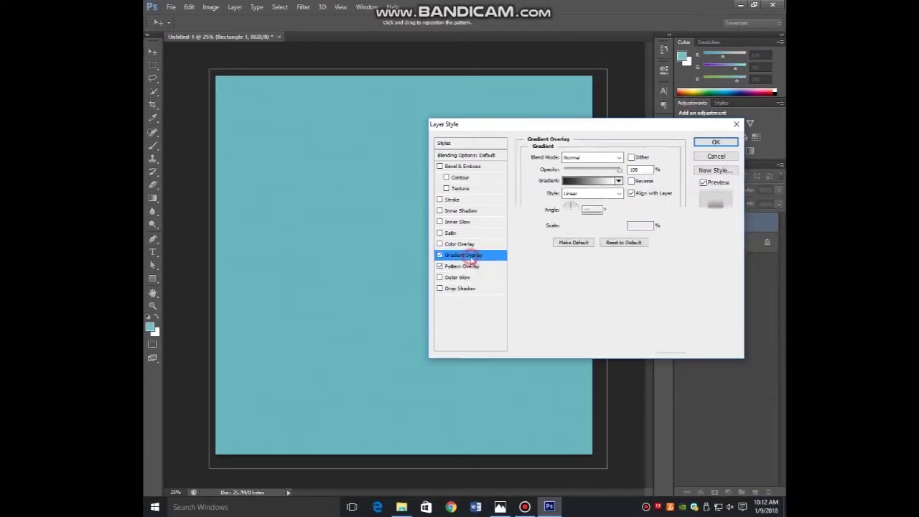
pyautogui.click(583, 157)
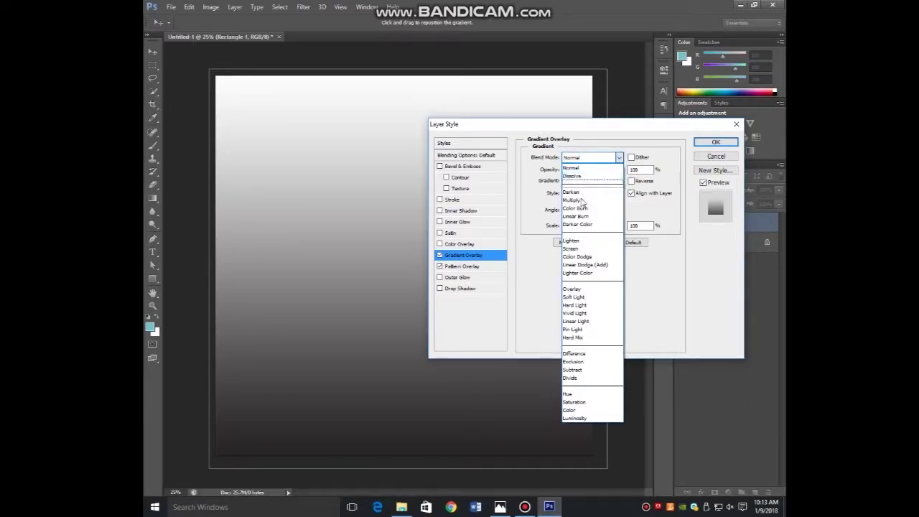
pyautogui.click(571, 289)
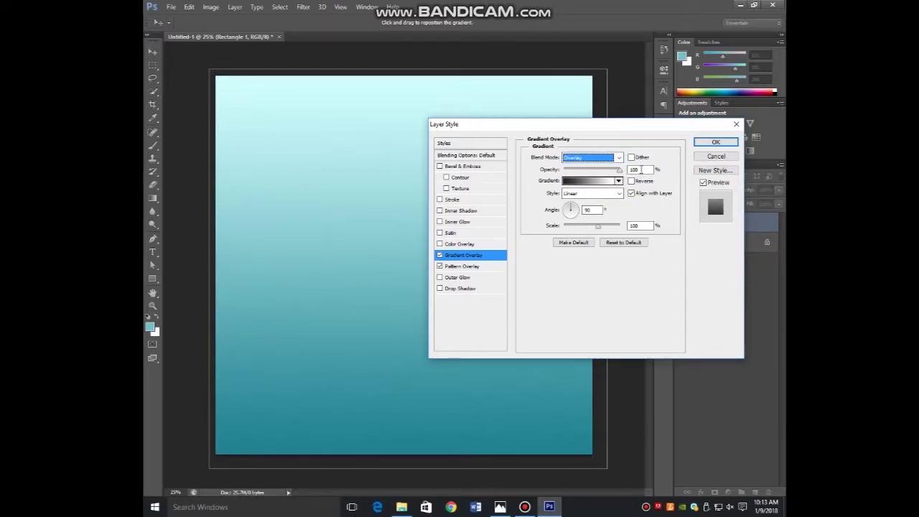
pyautogui.doubleClick(640, 169)
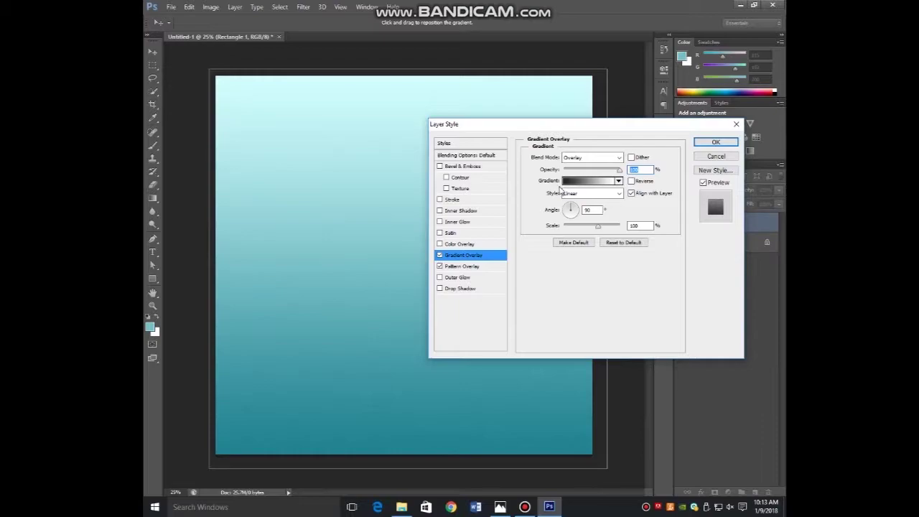
pyautogui.write('25')
pyautogui.click(661, 213)
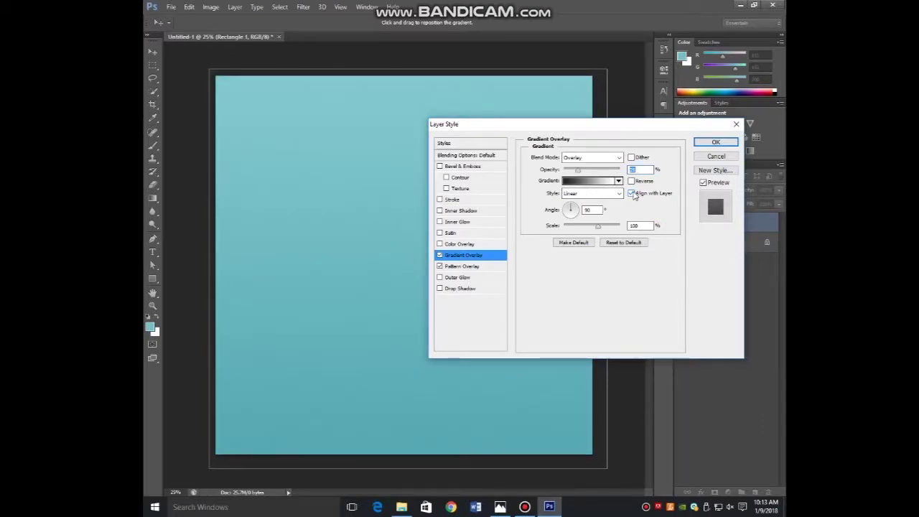
pyautogui.doubleClick(592, 210)
pyautogui.write('65')
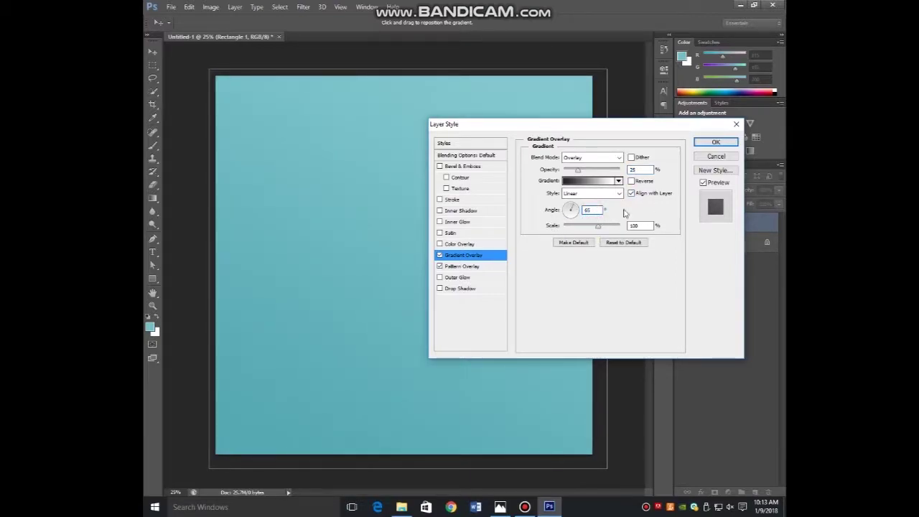
pyautogui.click(721, 144)
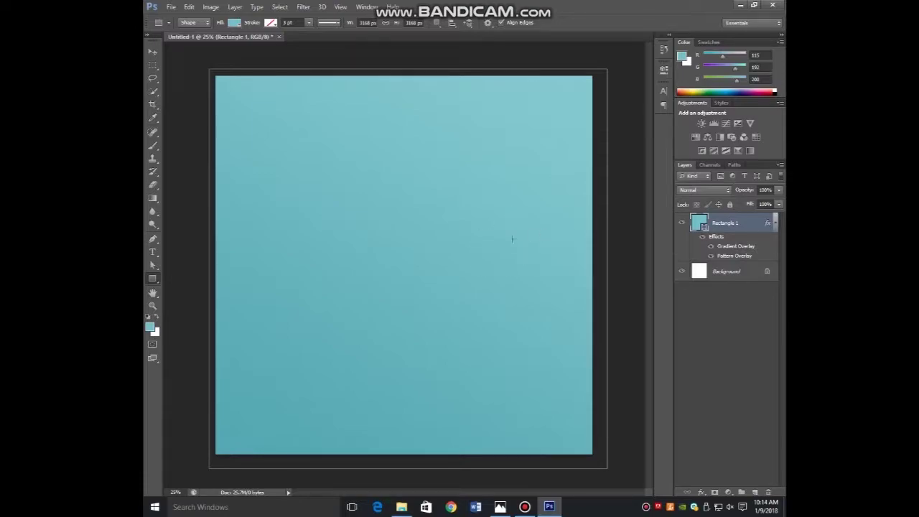
# - Draw a paragraph text frame across the middle of the canvas with the Type tool
pyautogui.click(152, 252)
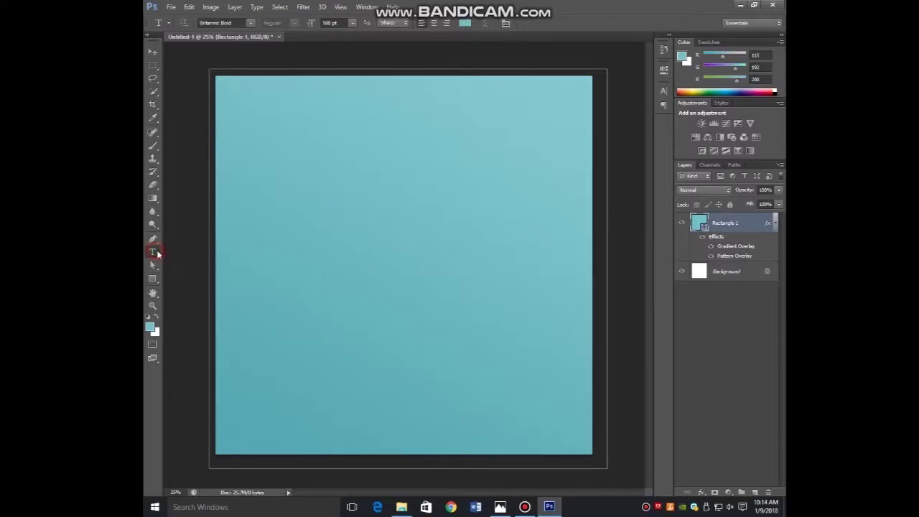
pyautogui.click(283, 197)
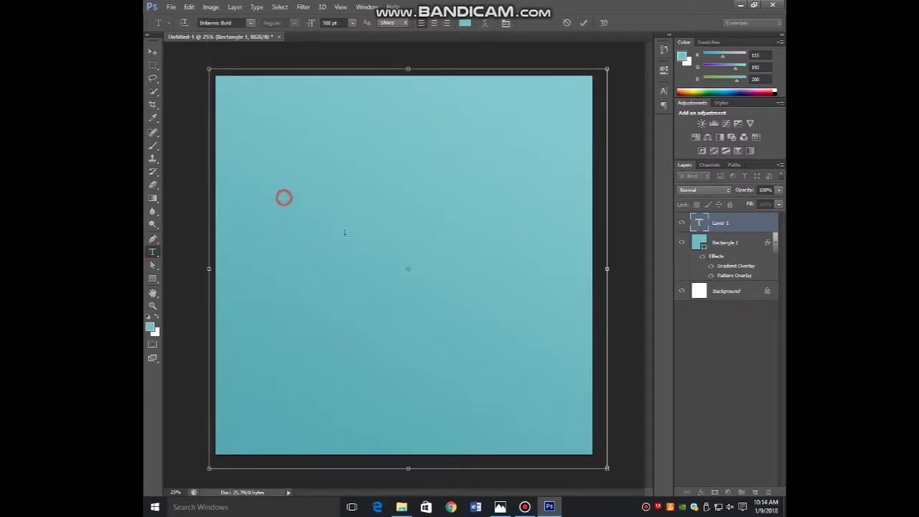
pyautogui.click(583, 22)
pyautogui.moveTo(321, 201); pyautogui.dragTo(531, 312)
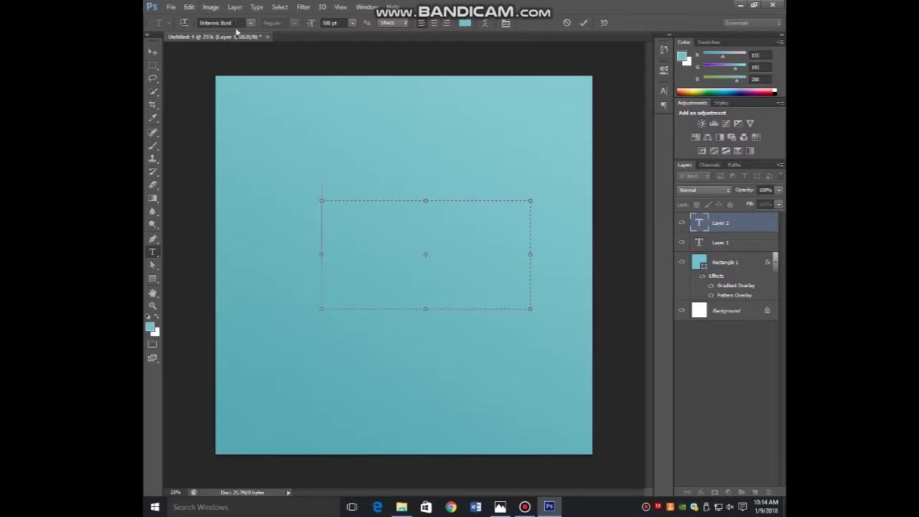
pyautogui.write('B')
# - Set the text's foreground colour to pink #FFA1B8
pyautogui.click(150, 327)
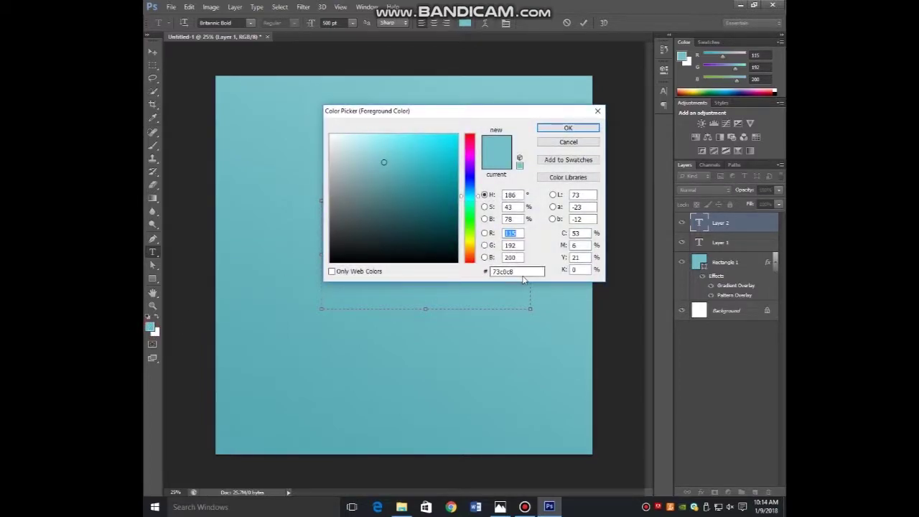
pyautogui.moveTo(524, 271); pyautogui.dragTo(471, 270)
pyautogui.write('FFAB8')
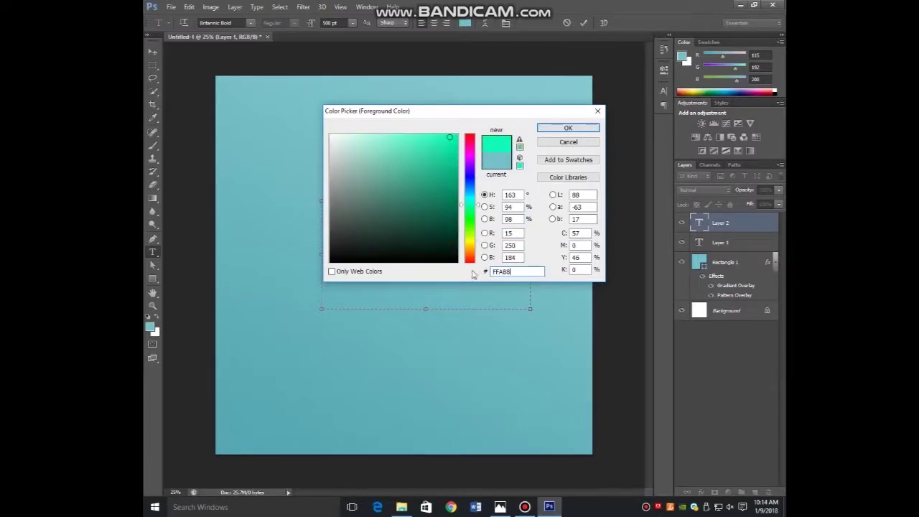
pyautogui.click(503, 271)
pyautogui.write('1')
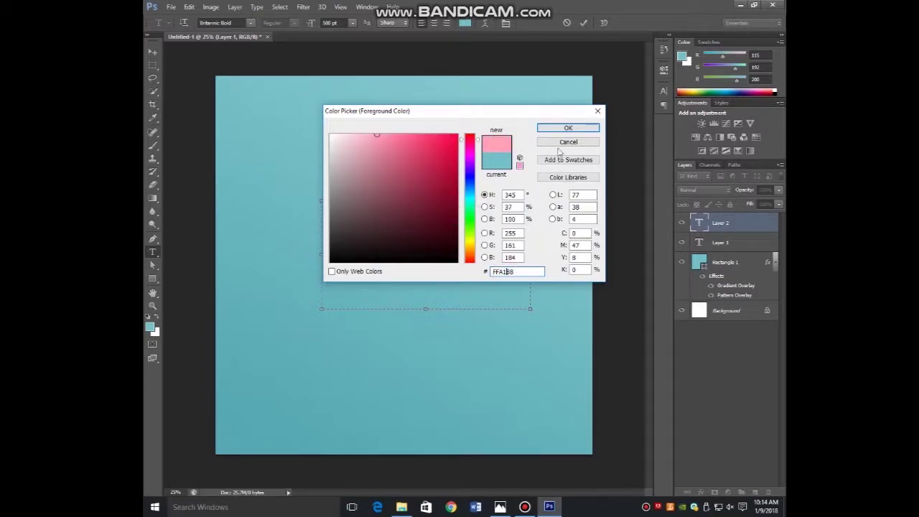
pyautogui.click(567, 128)
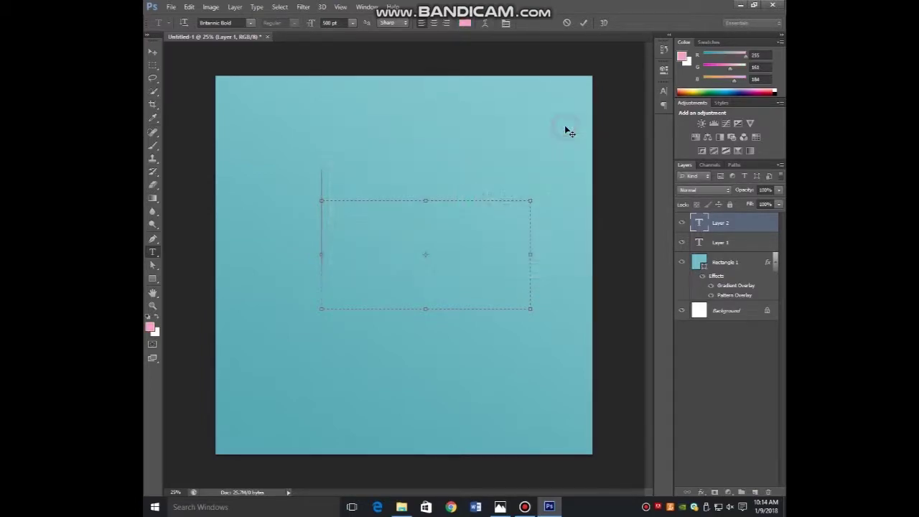
# - Enter PAPER in the text frame, widening the frame so the word fits on one line, and commit the text
pyautogui.write('PAPE')
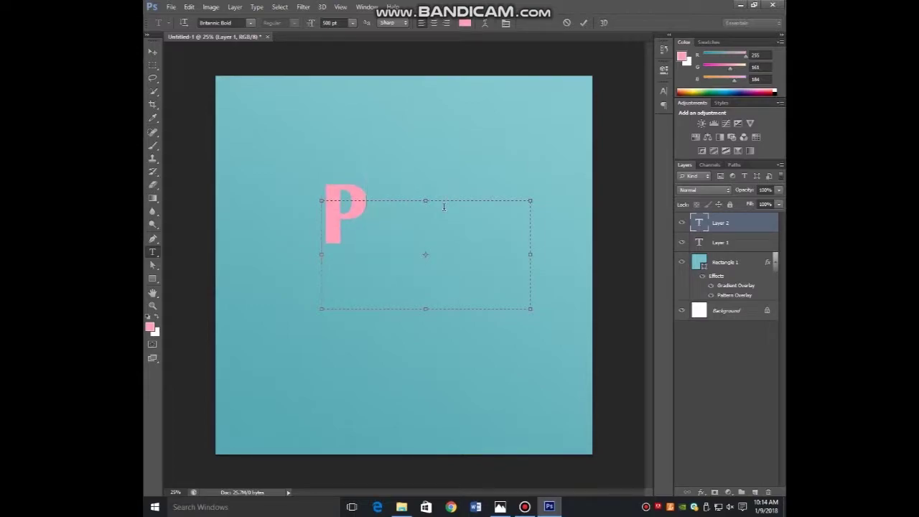
pyautogui.click(530, 255)
pyautogui.click(534, 256)
pyautogui.moveTo(533, 256); pyautogui.dragTo(551, 255)
pyautogui.write('R')
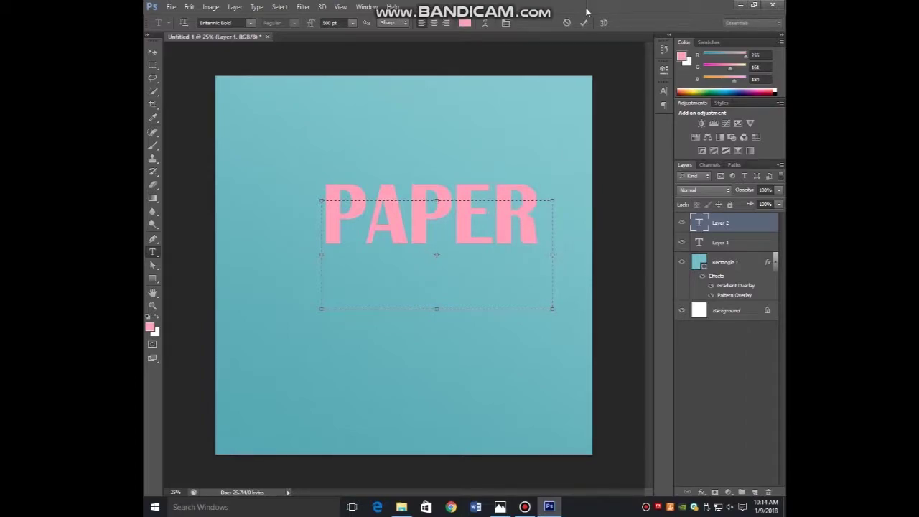
pyautogui.click(583, 22)
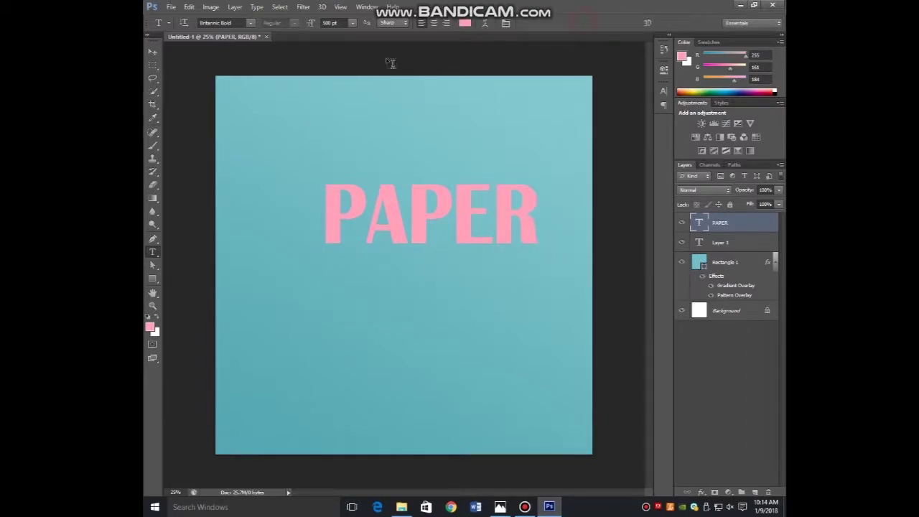
# - Move the PAPER text slightly down and to the left, toward the centre of the canvas
pyautogui.click(153, 53)
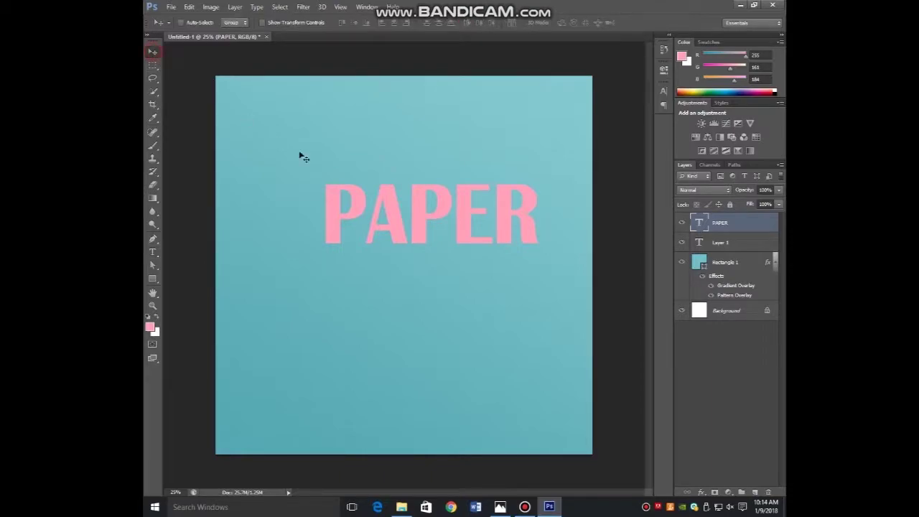
pyautogui.moveTo(393, 206); pyautogui.dragTo(373, 235)
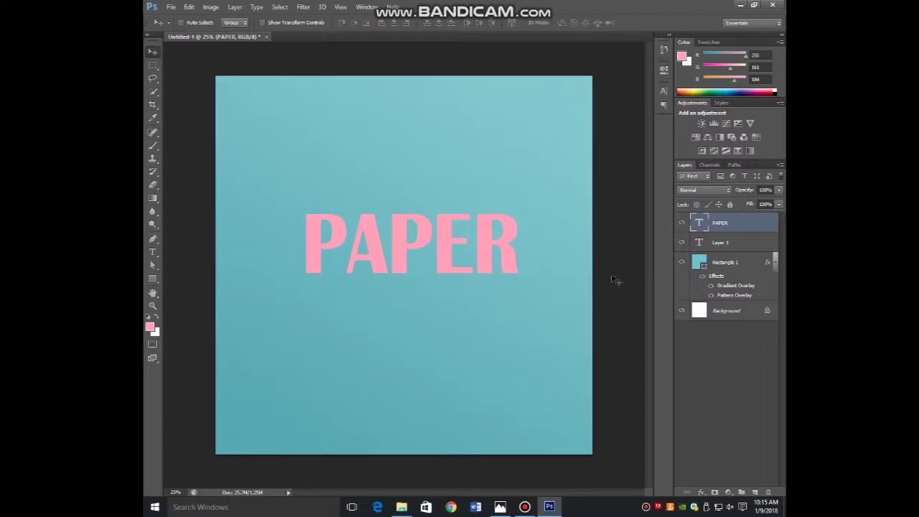
# - Group the Rectangle 1 layer and name the group Background
pyautogui.click(735, 261)
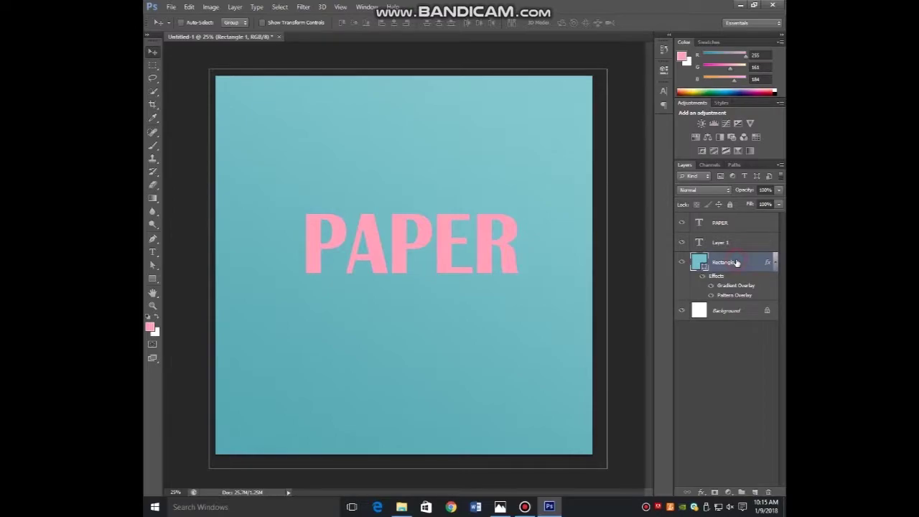
pyautogui.hotkey('ctrl', 'g')
pyautogui.doubleClick(721, 259)
pyautogui.write('Backgroun')
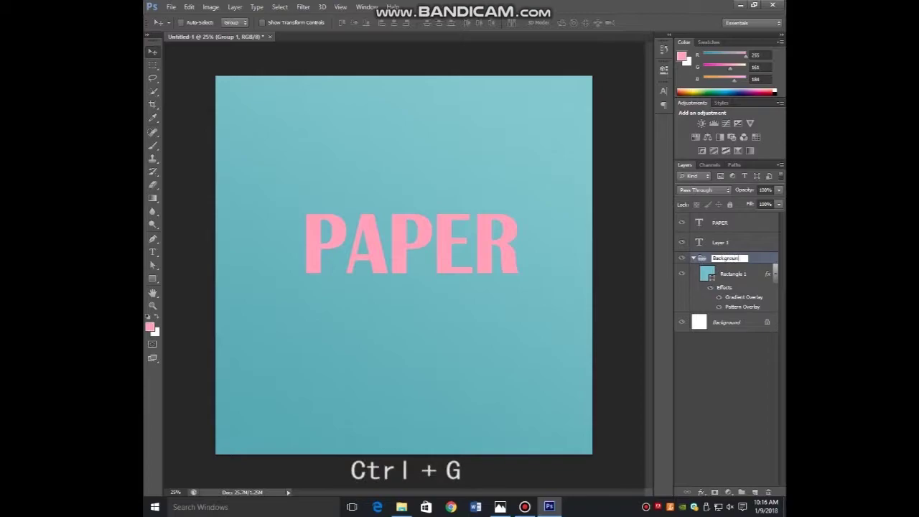
pyautogui.click(750, 347)
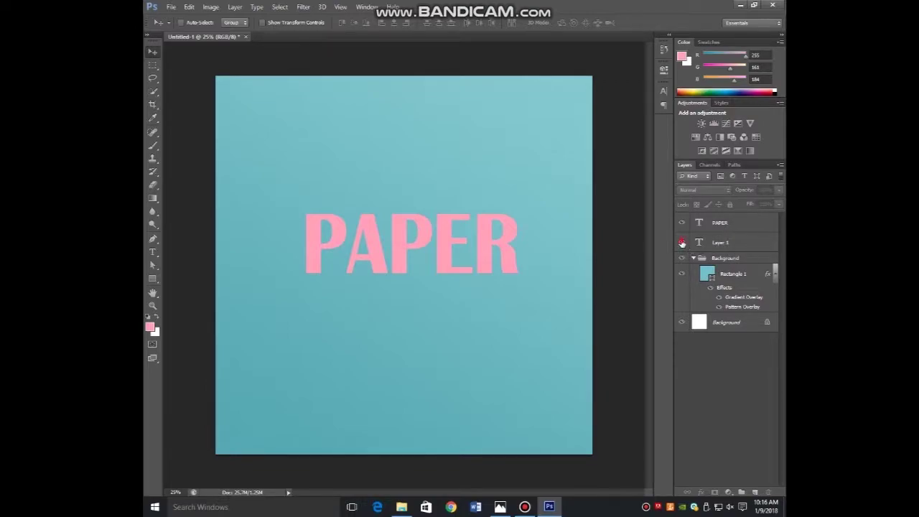
# - Delete the unused text layer Layer 1
pyautogui.rightClick(729, 244)
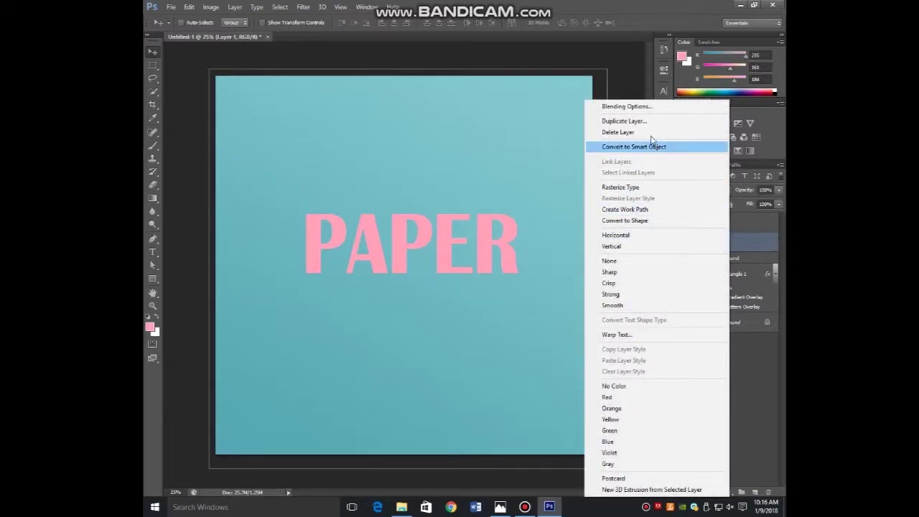
pyautogui.click(646, 133)
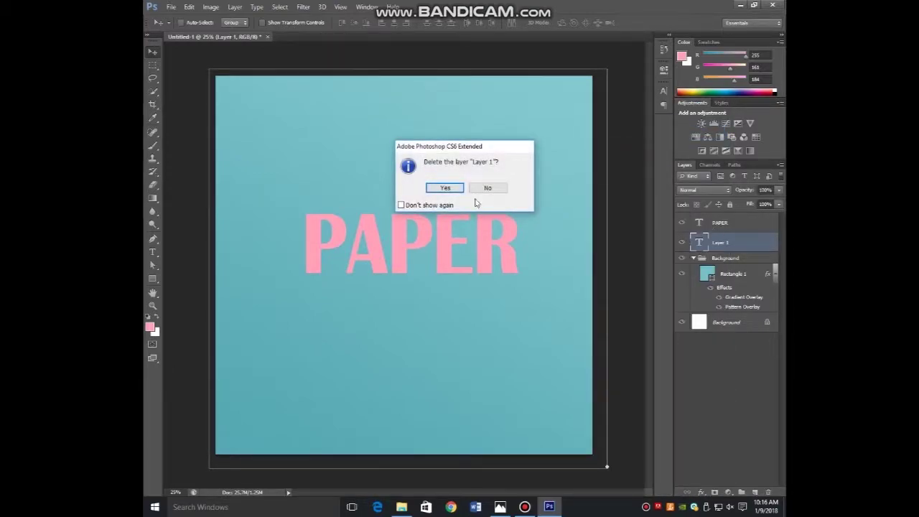
pyautogui.click(445, 188)
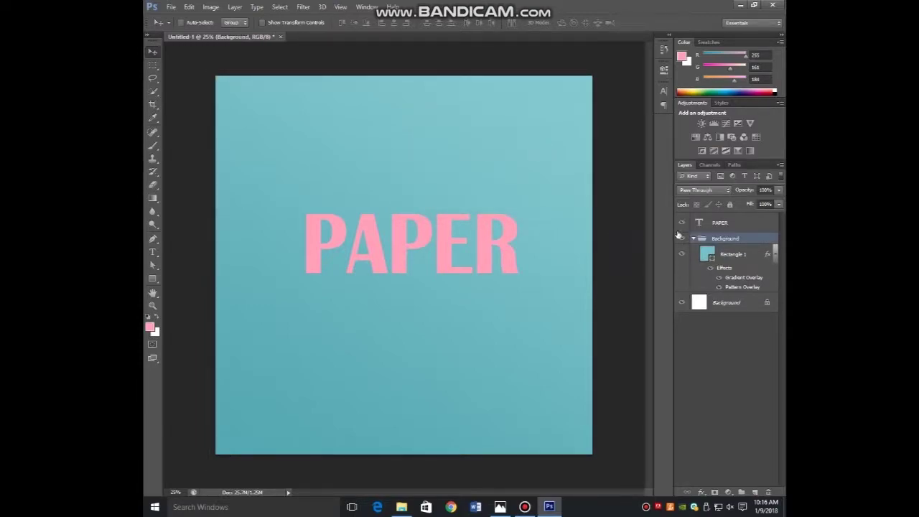
# - Put the PAPER text layer in its own group, and name both the group and the text layer Lettering
pyautogui.click(722, 225)
pyautogui.hotkey('ctrl', 'g')
pyautogui.doubleClick(720, 219)
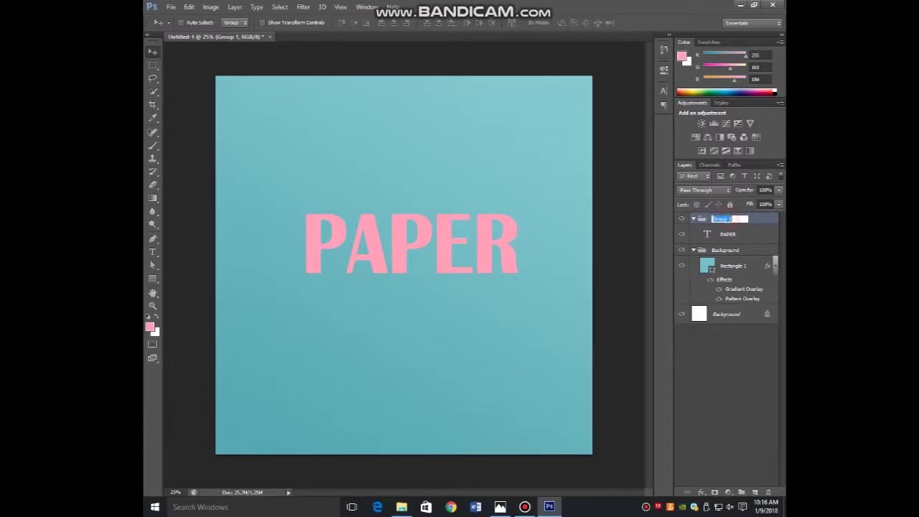
pyautogui.write('Lettering')
pyautogui.click(730, 377)
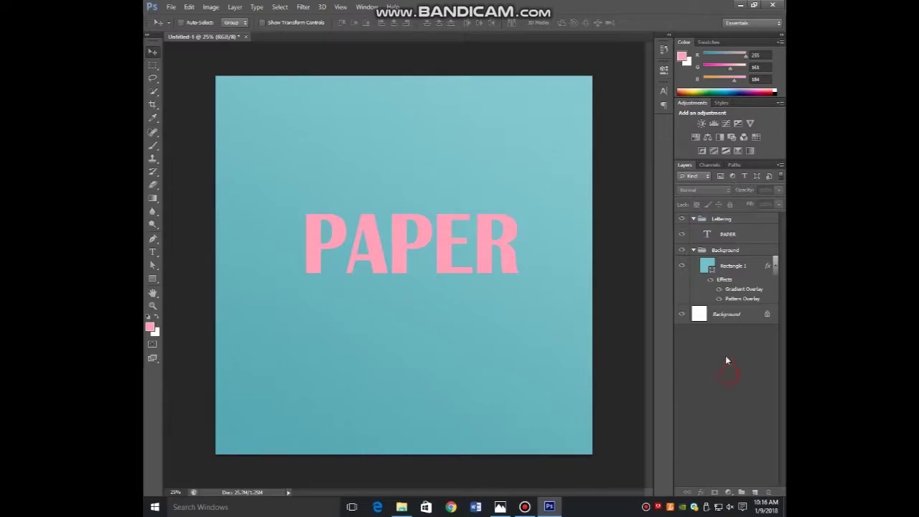
pyautogui.doubleClick(729, 235)
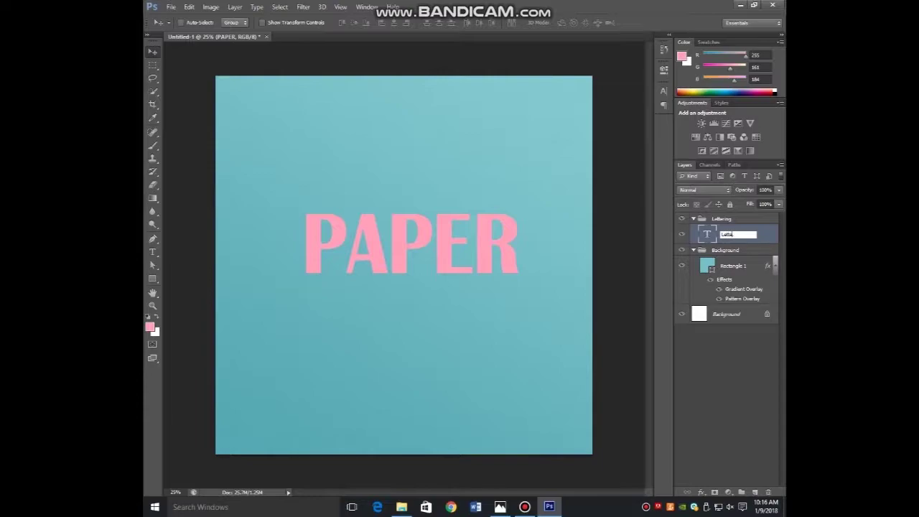
pyautogui.click(736, 343)
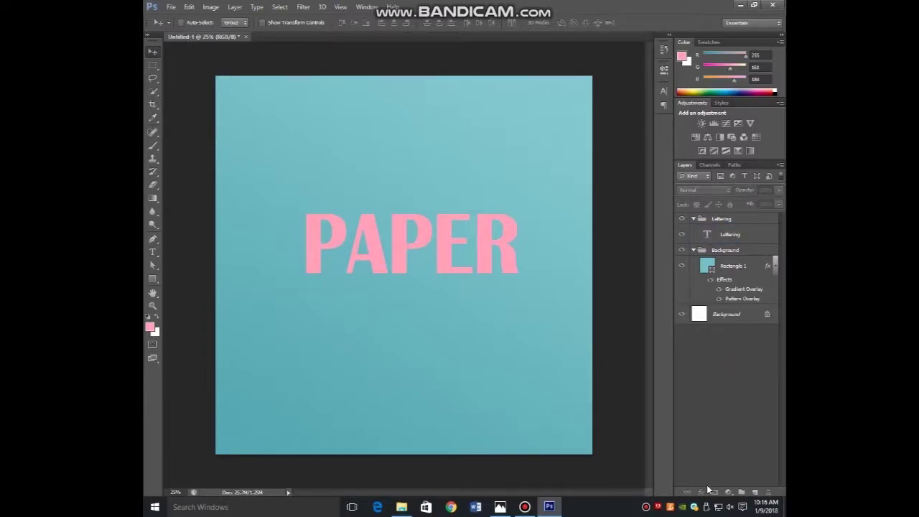
# - Add a Bevel & Emboss effect to the Lettering text layer with a size of 250 px and soften of 16 px
pyautogui.click(731, 233)
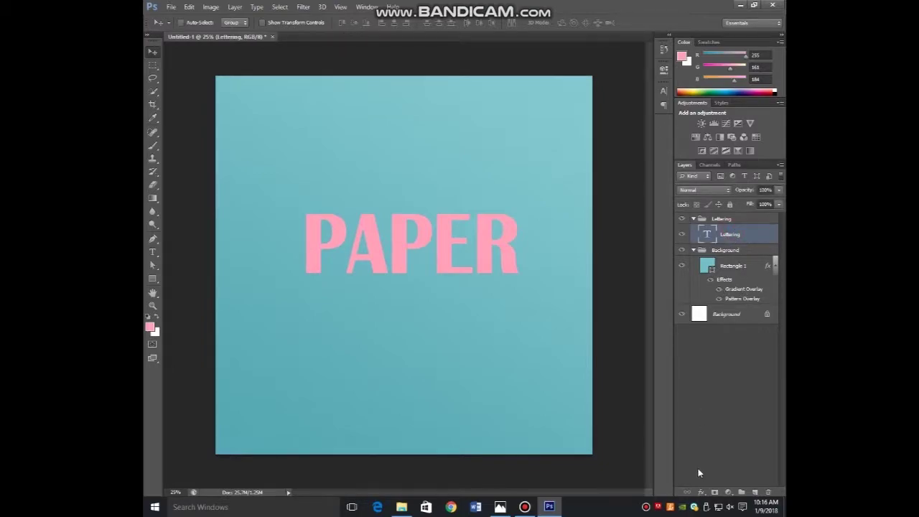
pyautogui.click(698, 492)
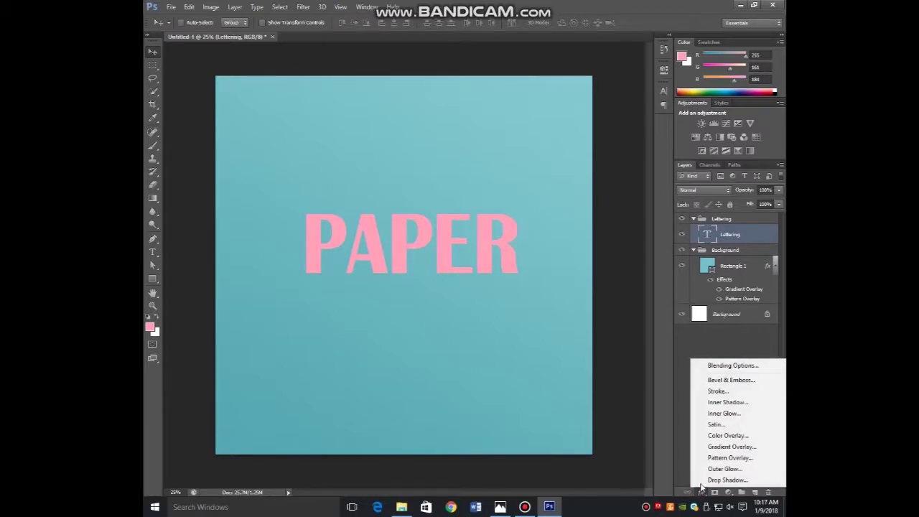
pyautogui.click(729, 380)
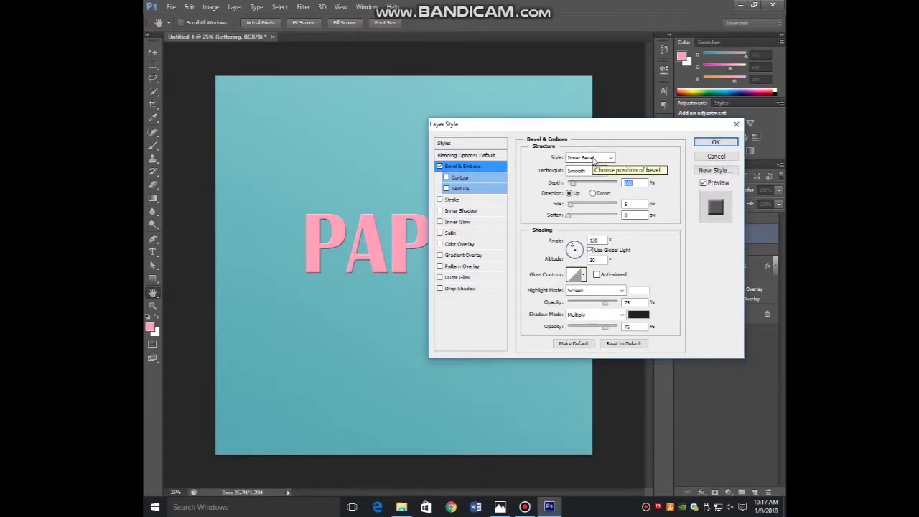
pyautogui.doubleClick(627, 203)
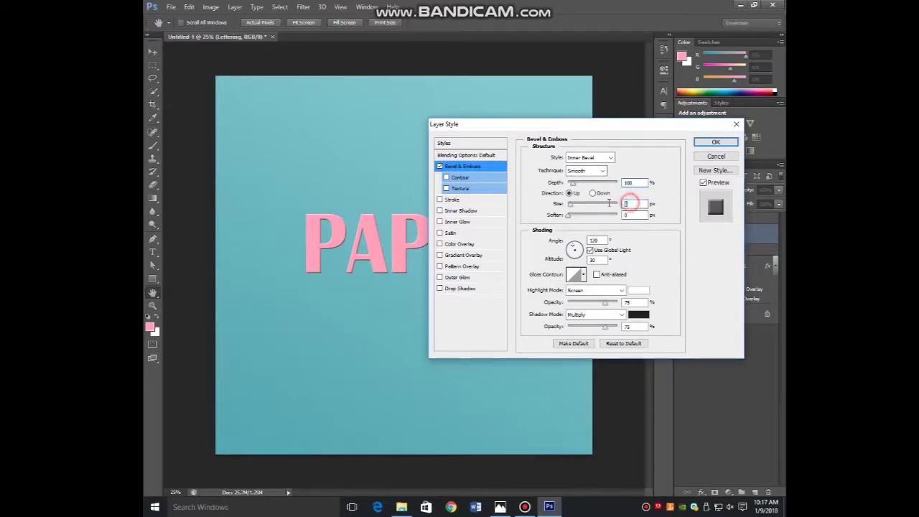
pyautogui.write('250')
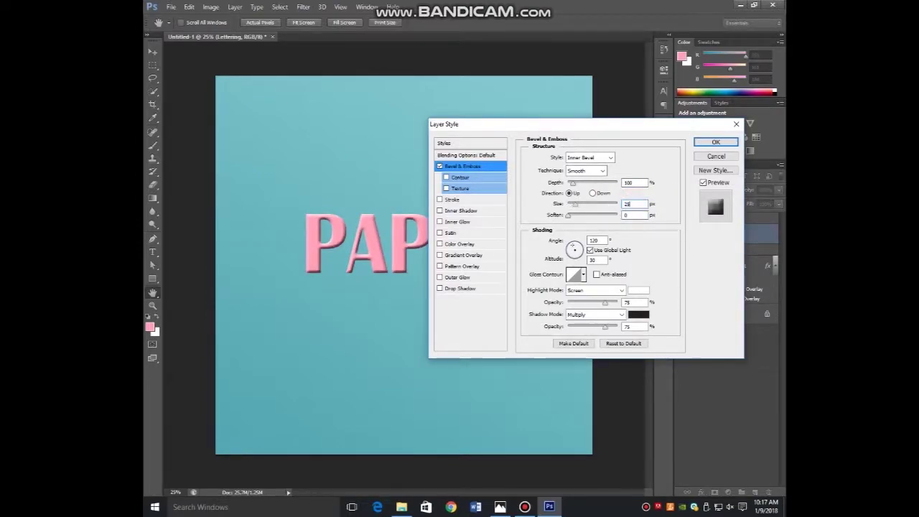
pyautogui.doubleClick(628, 215)
pyautogui.write('16')
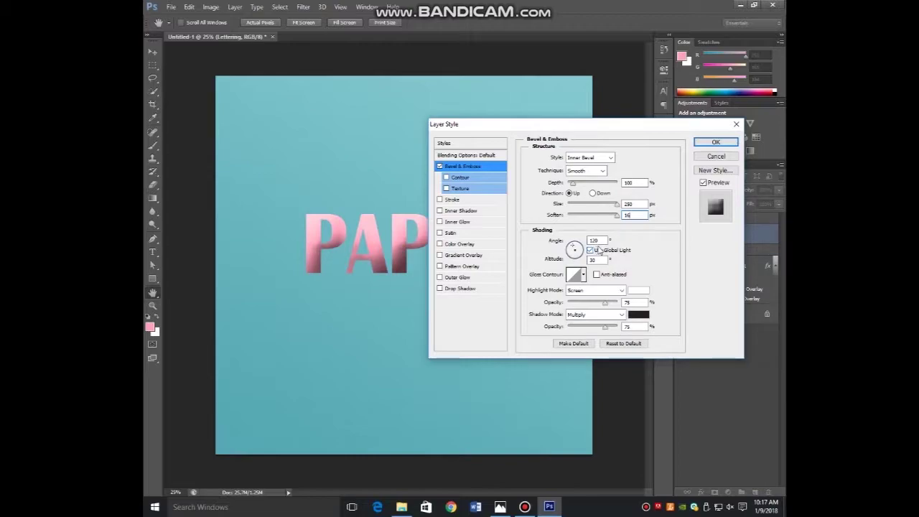
# - Turn off global light for the bevel and set its shading angle to -145°
pyautogui.click(589, 249)
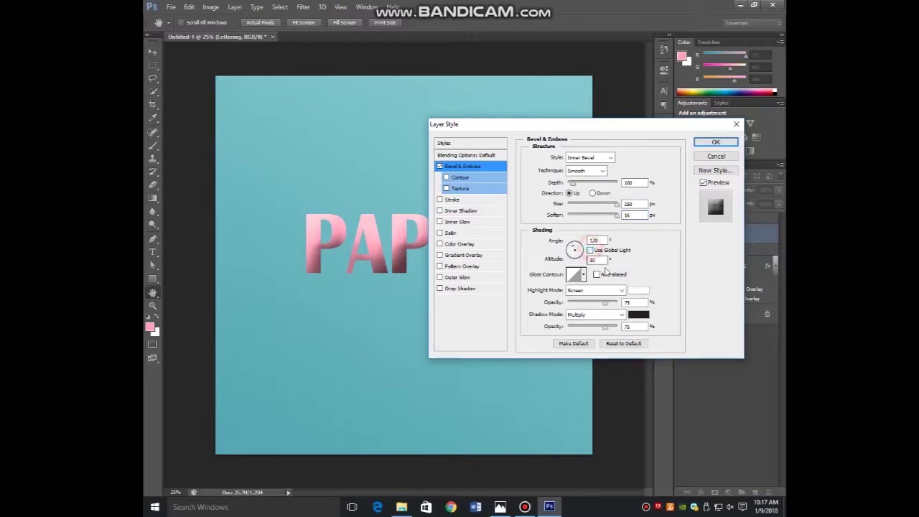
pyautogui.doubleClick(595, 240)
pyautogui.write('145')
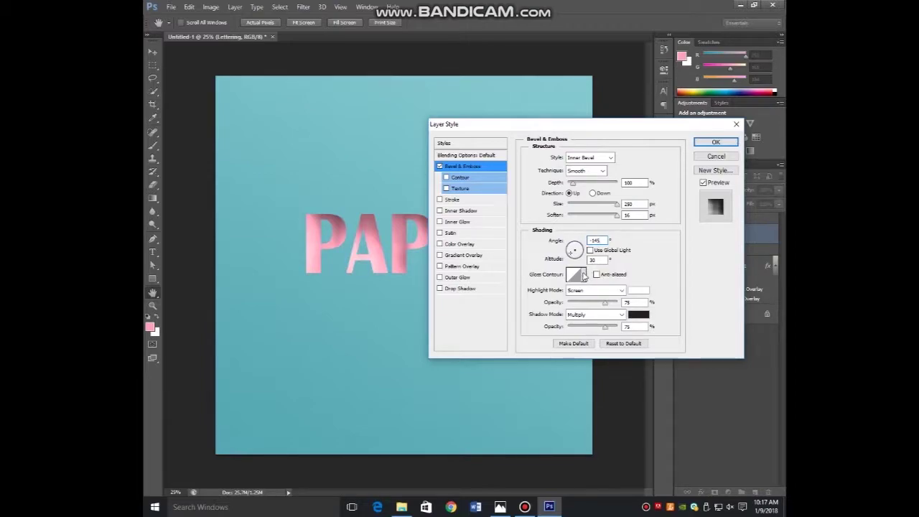
# - Set the bevel's highlight mode to Overlay at 15% opacity
pyautogui.click(596, 291)
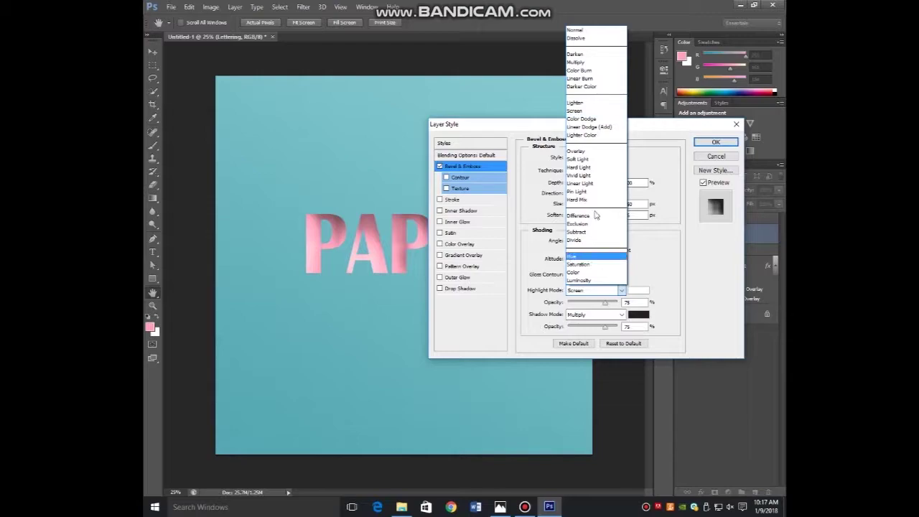
pyautogui.click(591, 154)
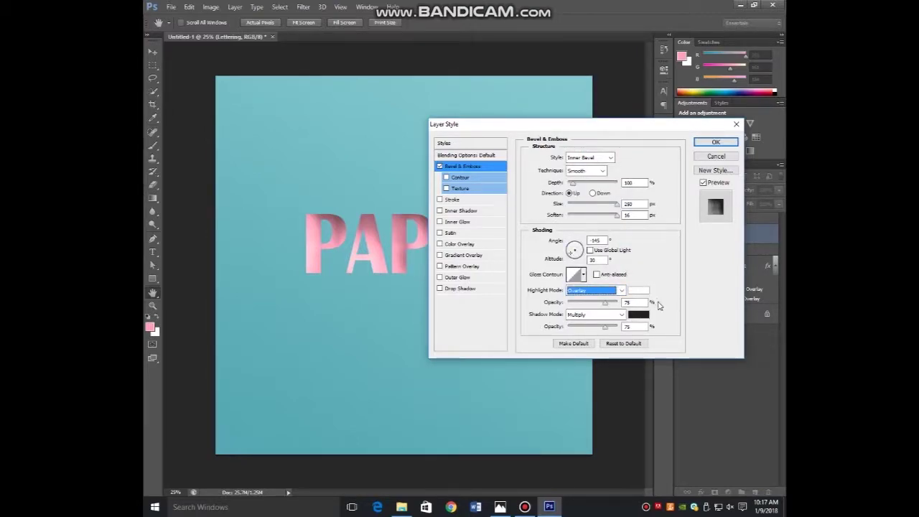
pyautogui.click(635, 303)
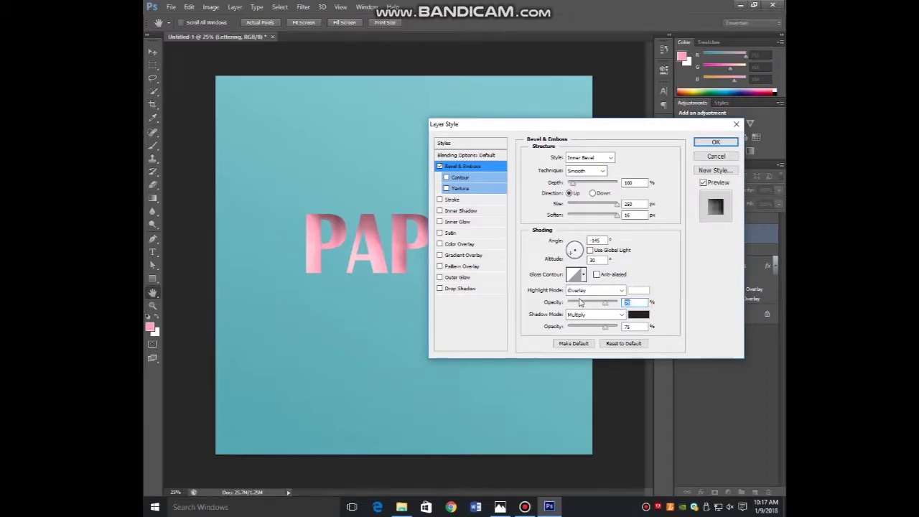
pyautogui.write('15')
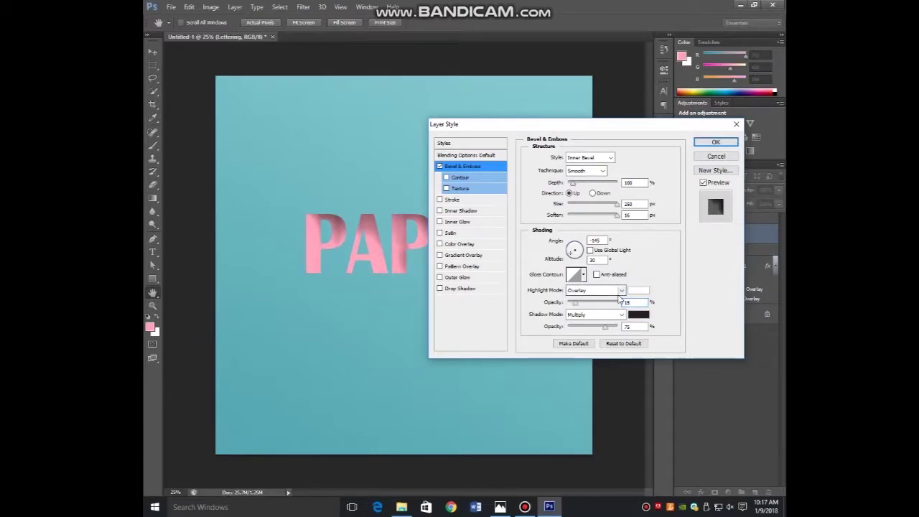
# - Set the bevel's shadow to Linear Burn at 10% opacity, using the canvas teal darkened to #1f6c75
pyautogui.click(617, 314)
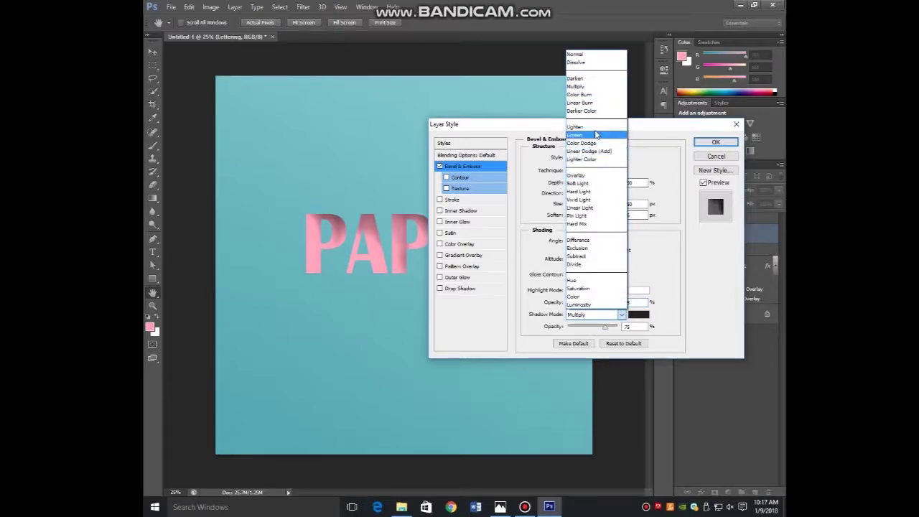
pyautogui.click(582, 102)
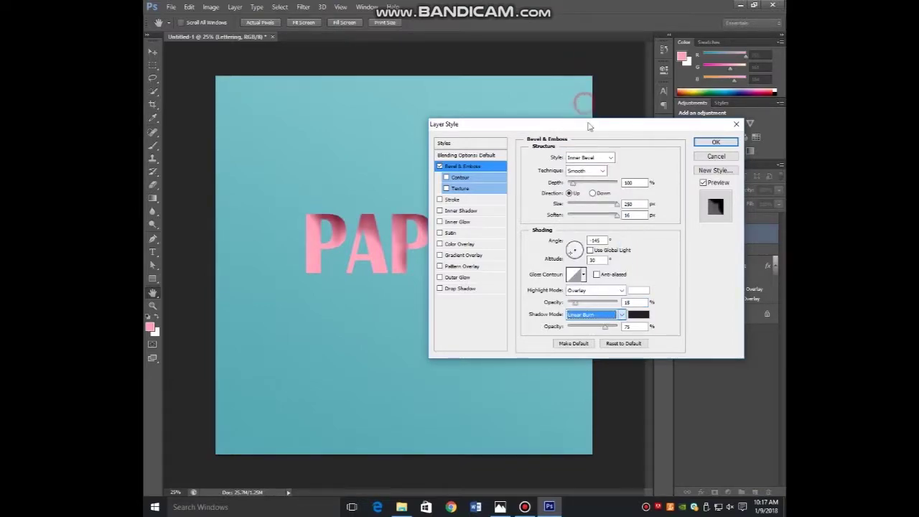
pyautogui.click(638, 315)
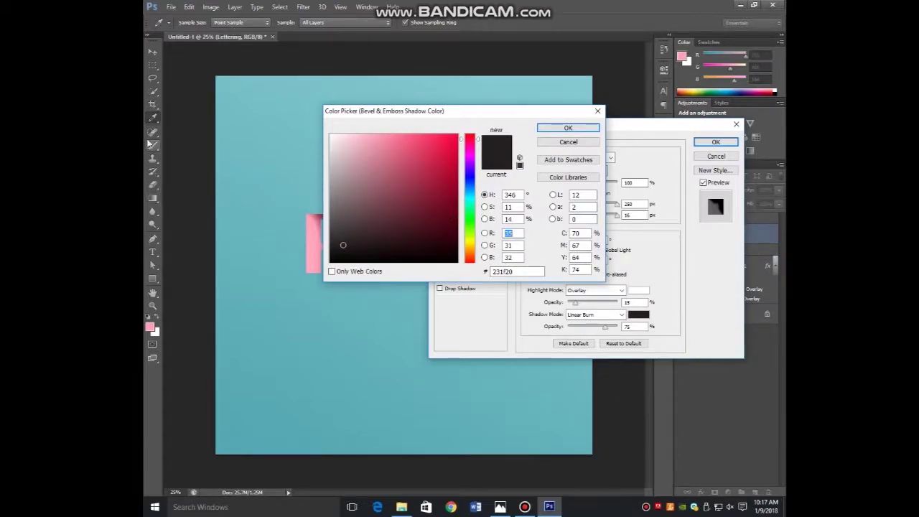
pyautogui.click(345, 318)
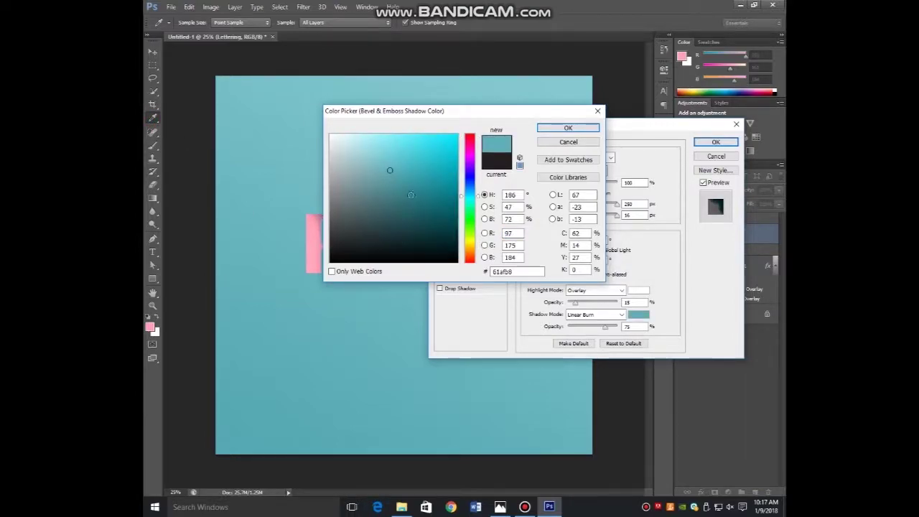
pyautogui.moveTo(391, 170); pyautogui.dragTo(423, 203)
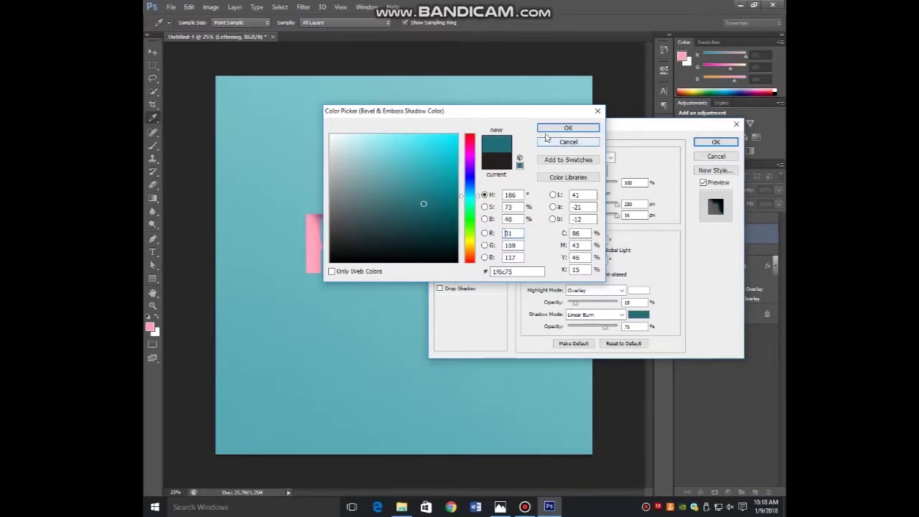
pyautogui.click(554, 129)
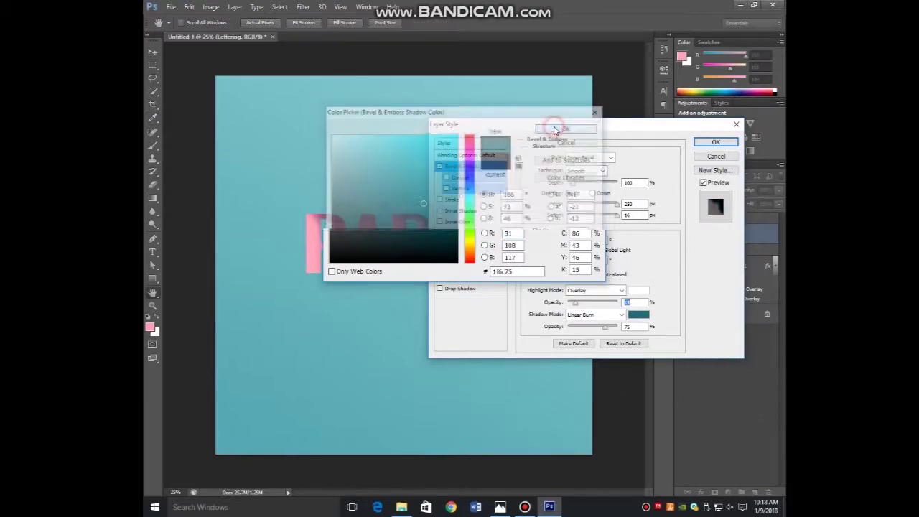
pyautogui.doubleClick(635, 326)
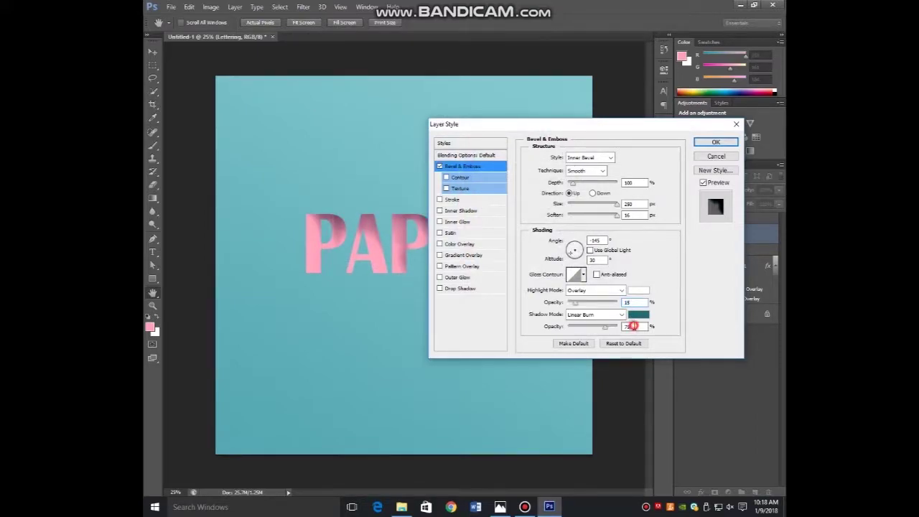
pyautogui.write('10')
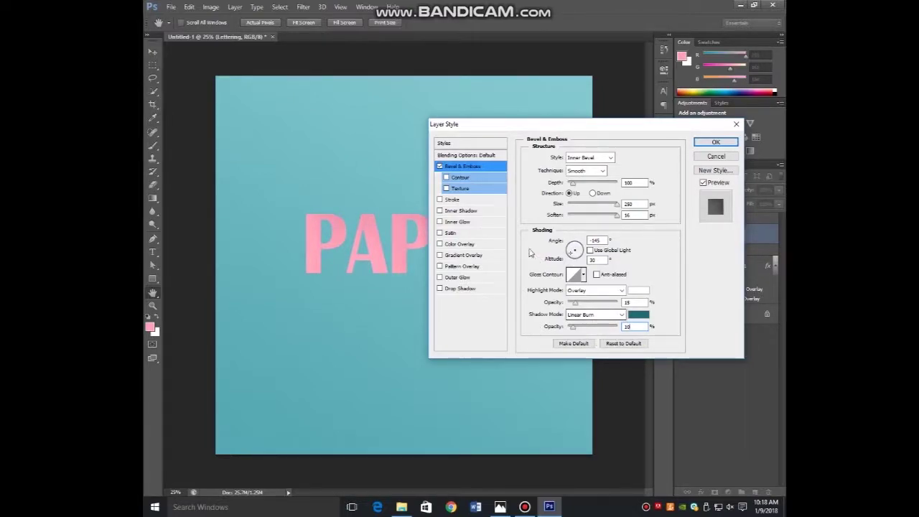
# - Add an Inner Shadow to the Lettering layer in Normal blend mode, coloured white #ffffff at 20% opacity
pyautogui.click(463, 211)
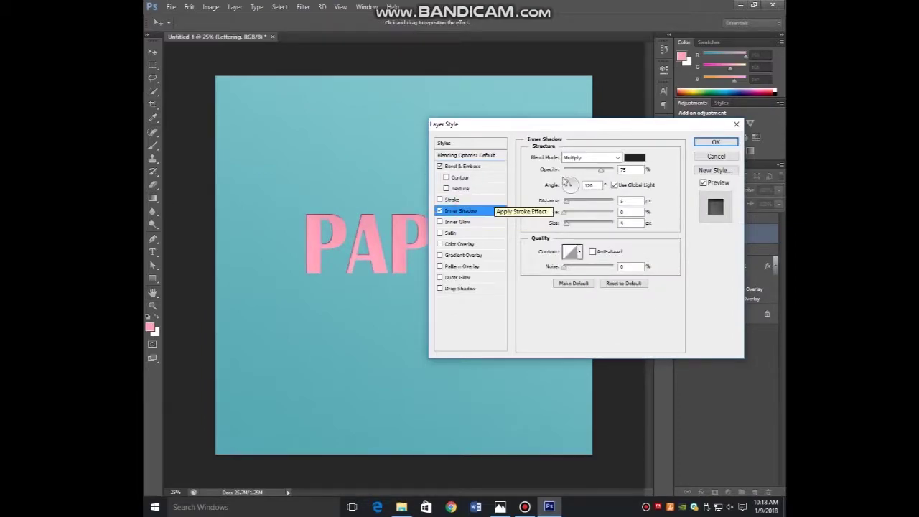
pyautogui.click(616, 159)
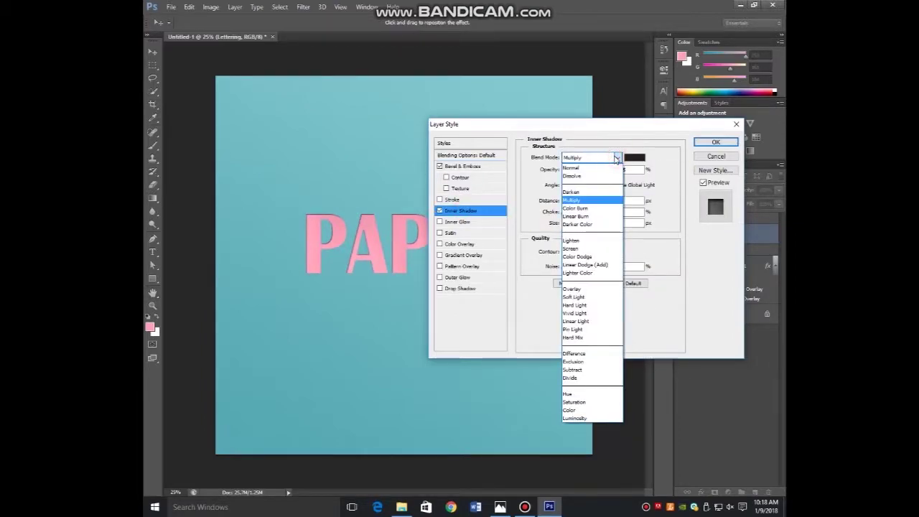
pyautogui.click(599, 168)
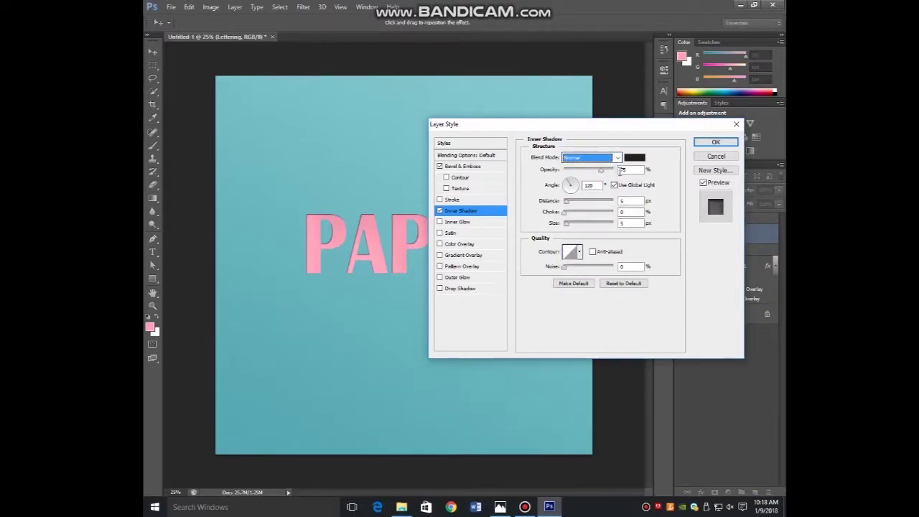
pyautogui.click(638, 157)
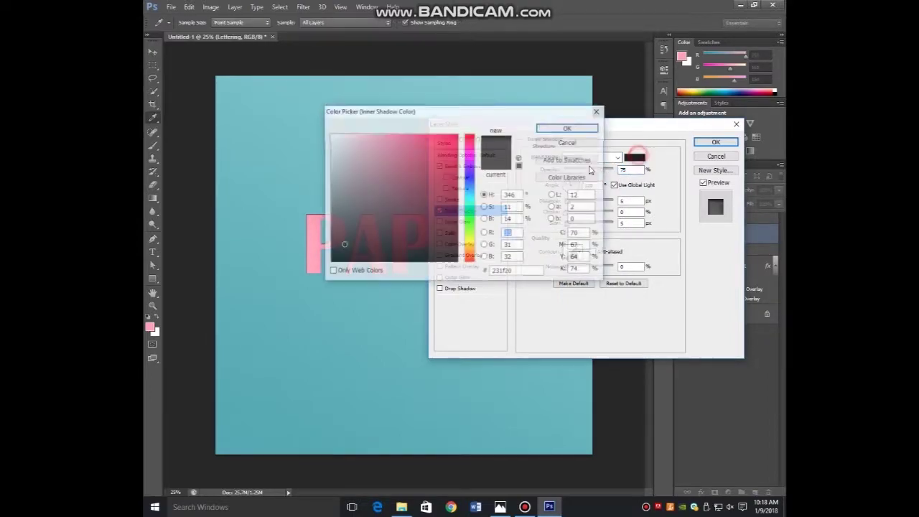
pyautogui.click(330, 135)
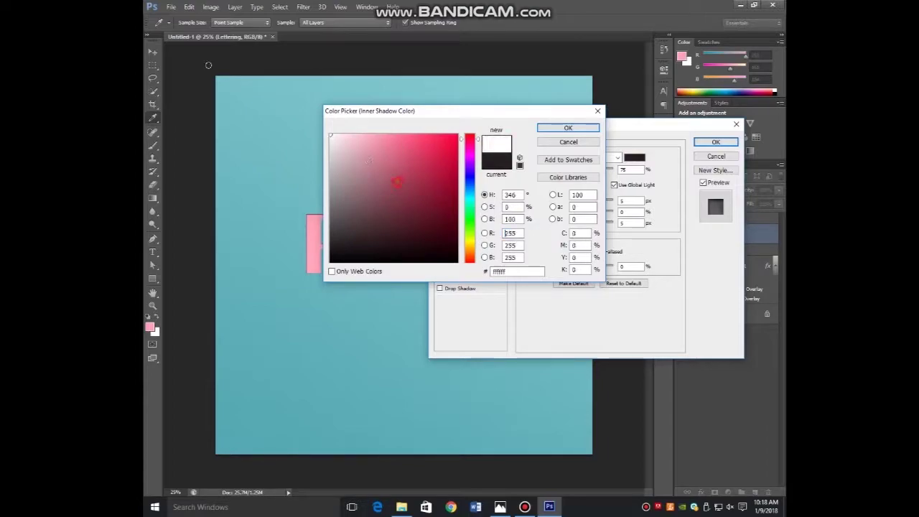
pyautogui.click(568, 127)
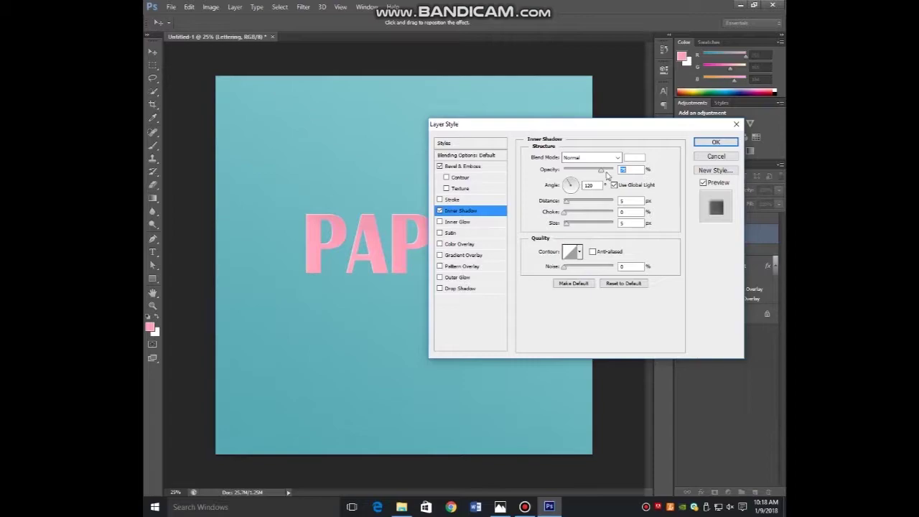
pyautogui.write('20')
pyautogui.click(657, 203)
# - Turn off global light for the inner shadow and set its angle to -145° and distance to 1 px
pyautogui.click(613, 186)
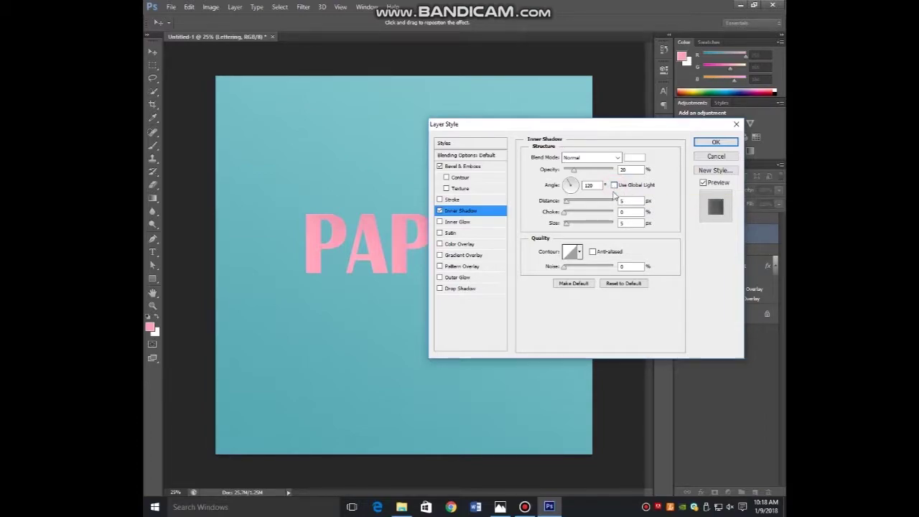
pyautogui.doubleClick(602, 185)
pyautogui.write('-145')
pyautogui.doubleClick(630, 200)
pyautogui.write('1')
pyautogui.click(630, 212)
pyautogui.press('Tab')
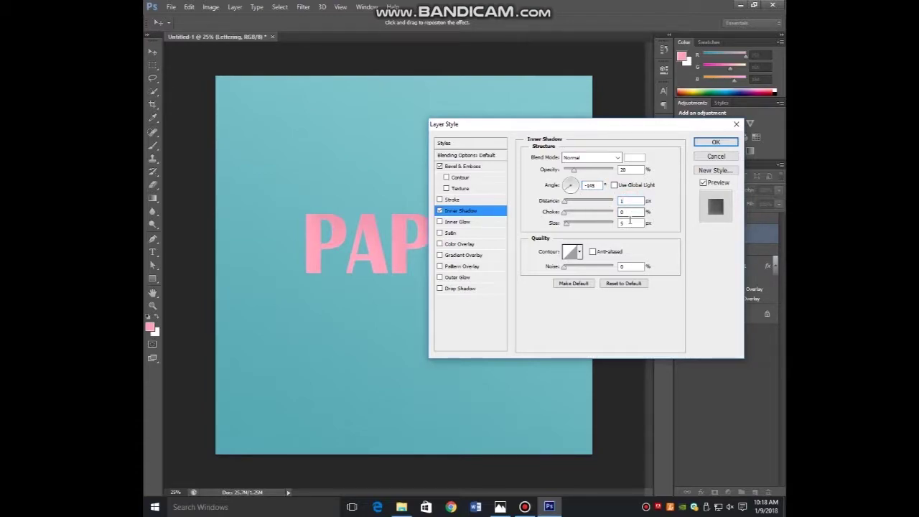
# - Set the inner shadow's noise to 5%
pyautogui.doubleClick(630, 222)
pyautogui.click(638, 251)
pyautogui.doubleClick(622, 267)
pyautogui.write('5')
# - Add a Pattern Overlay to the Lettering layer using the light grey paper-texture pattern
pyautogui.click(467, 266)
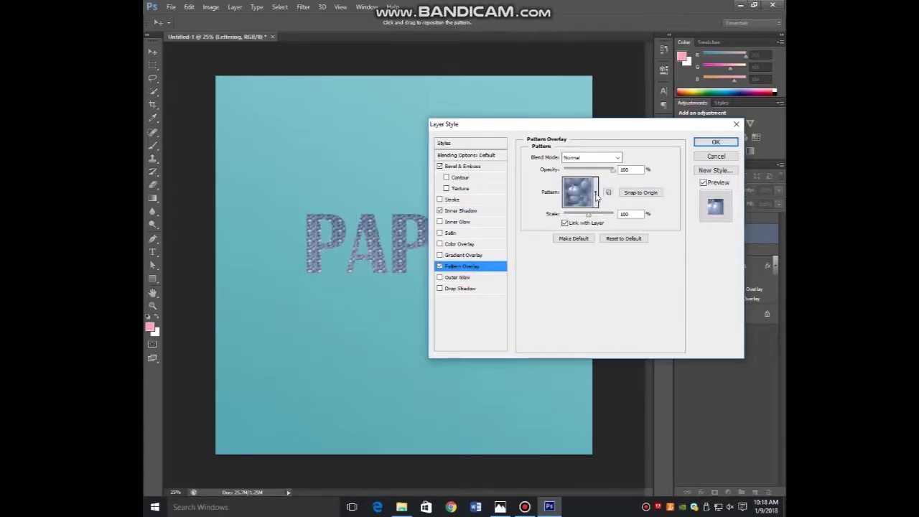
pyautogui.click(595, 192)
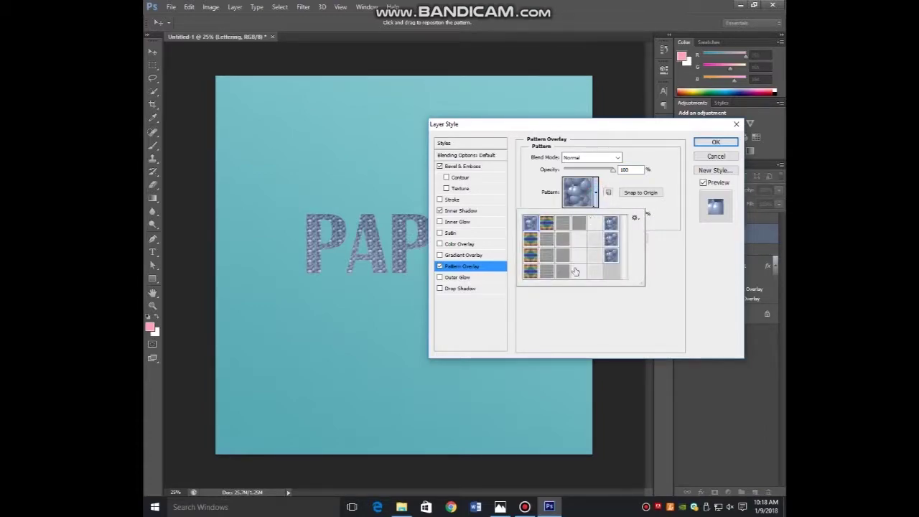
pyautogui.click(596, 273)
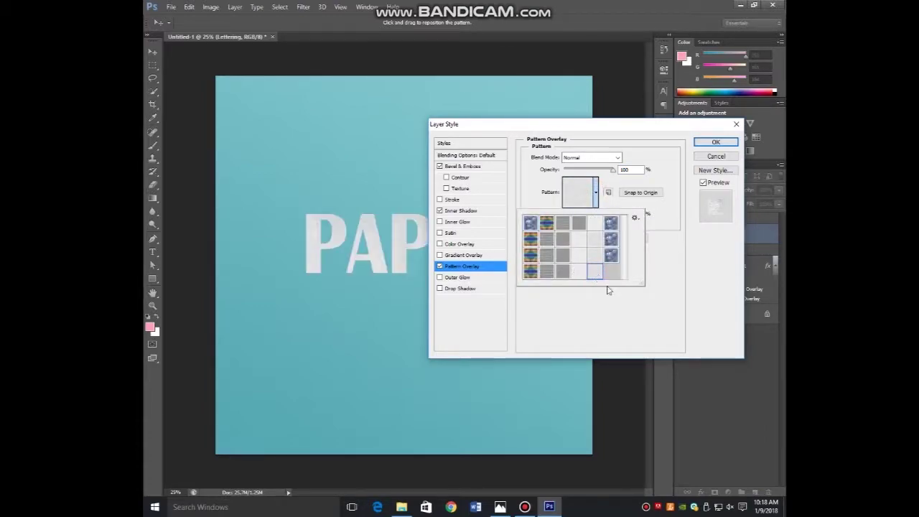
pyautogui.click(633, 307)
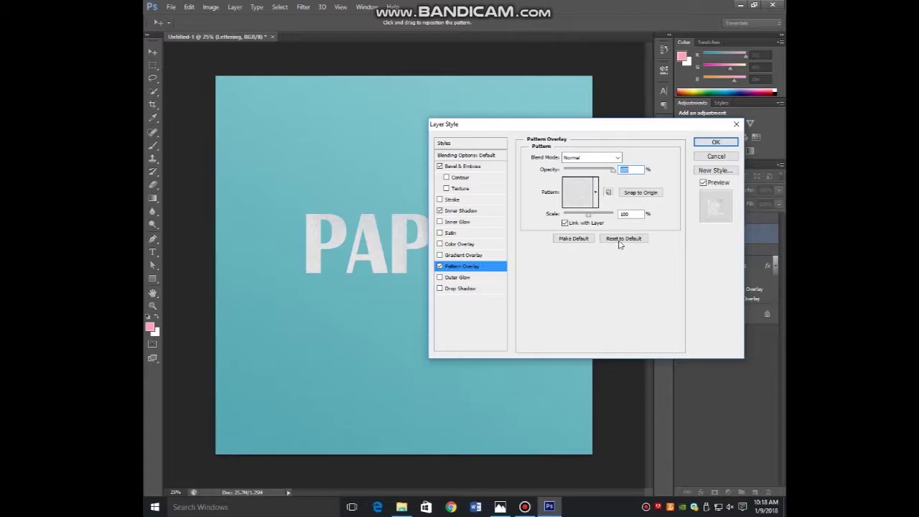
# - Set the pattern overlay's blend mode to Linear Burn and its opacity to 50%
pyautogui.click(589, 157)
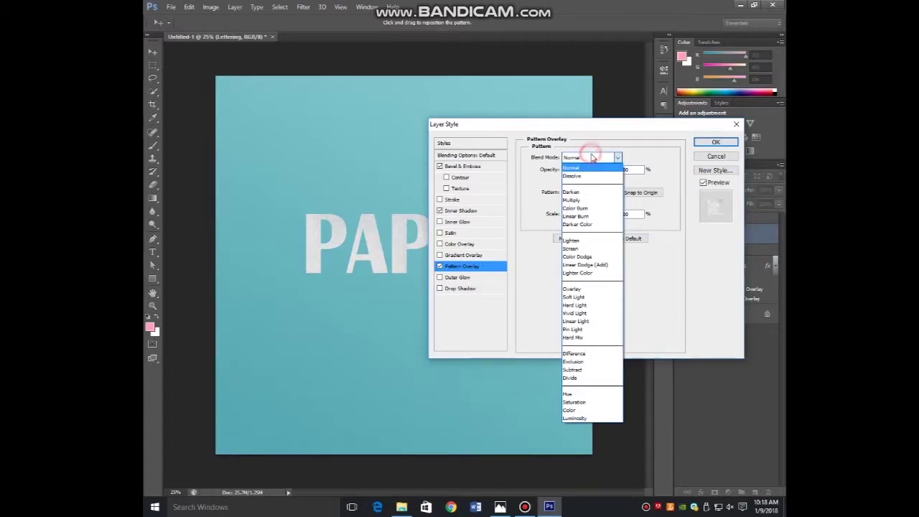
pyautogui.click(582, 216)
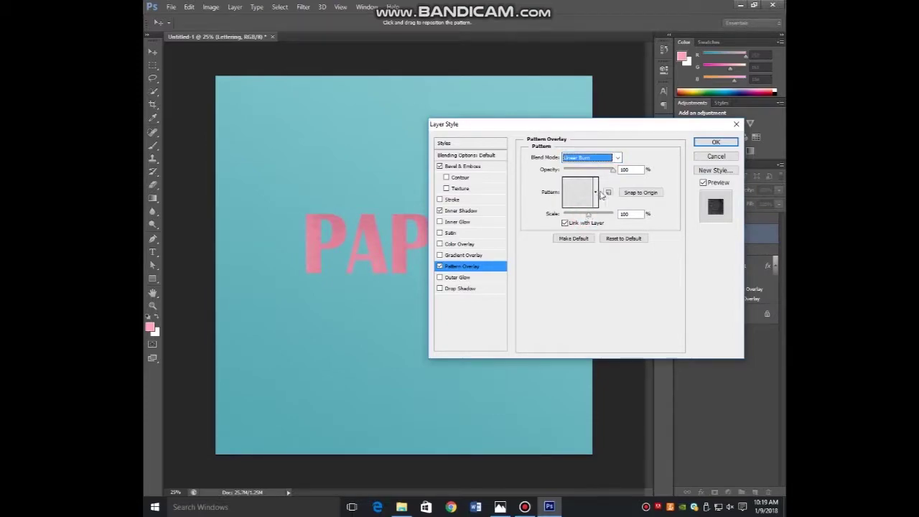
pyautogui.doubleClick(630, 169)
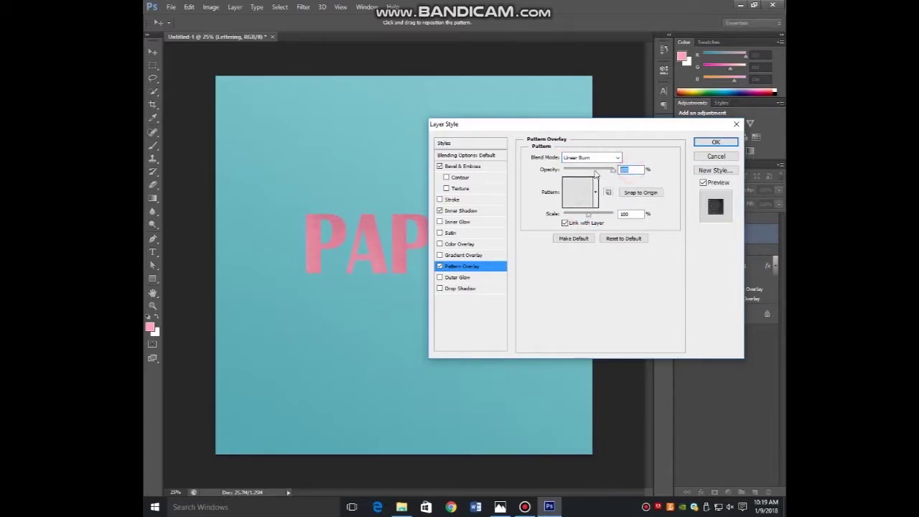
pyautogui.moveTo(612, 169); pyautogui.dragTo(588, 171)
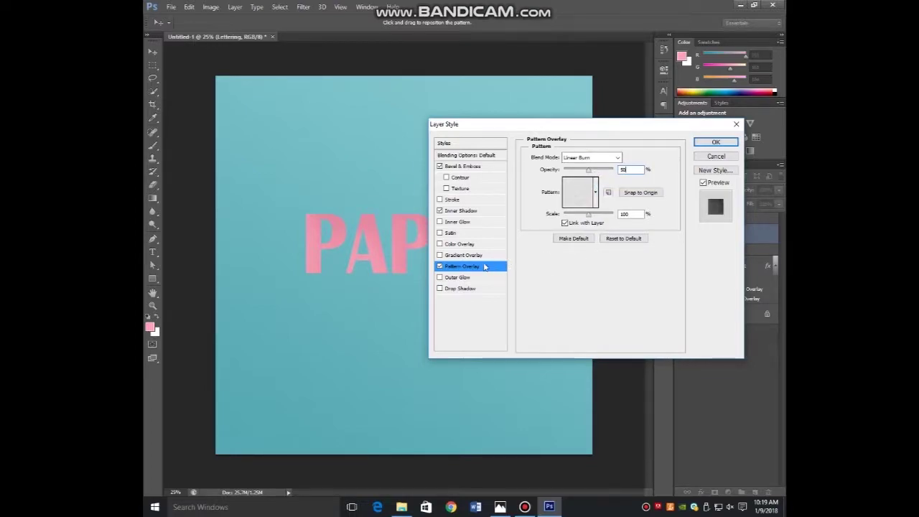
# - Add a Drop Shadow to the Lettering layer in Screen blend mode, coloured white #ffffff
pyautogui.click(454, 288)
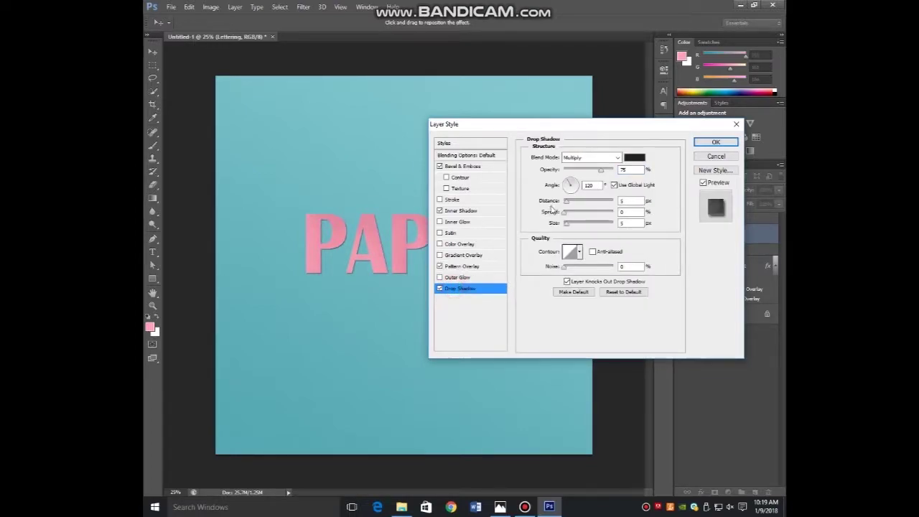
pyautogui.click(567, 157)
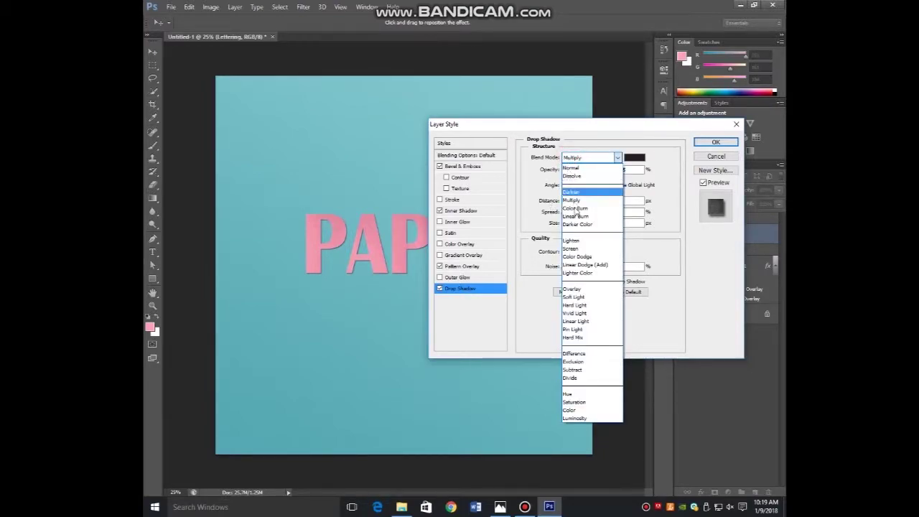
pyautogui.click(577, 248)
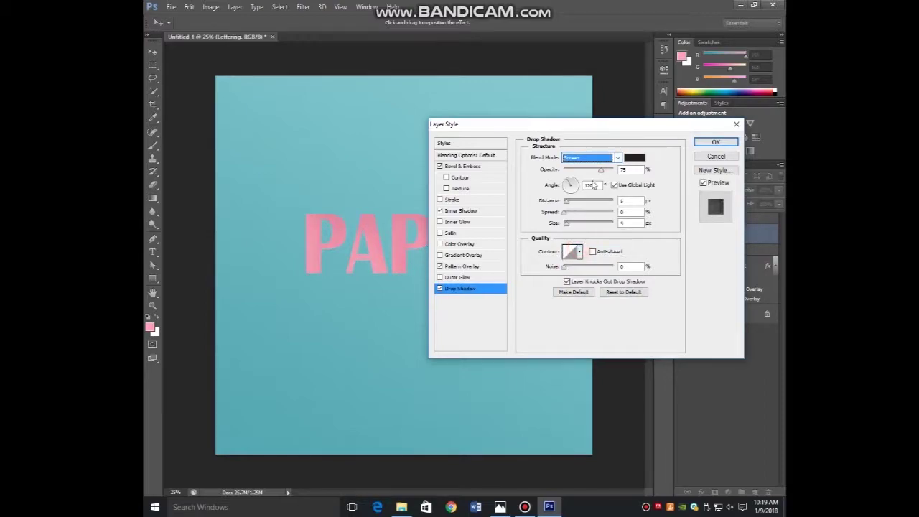
pyautogui.click(635, 158)
pyautogui.moveTo(345, 147); pyautogui.dragTo(226, 73)
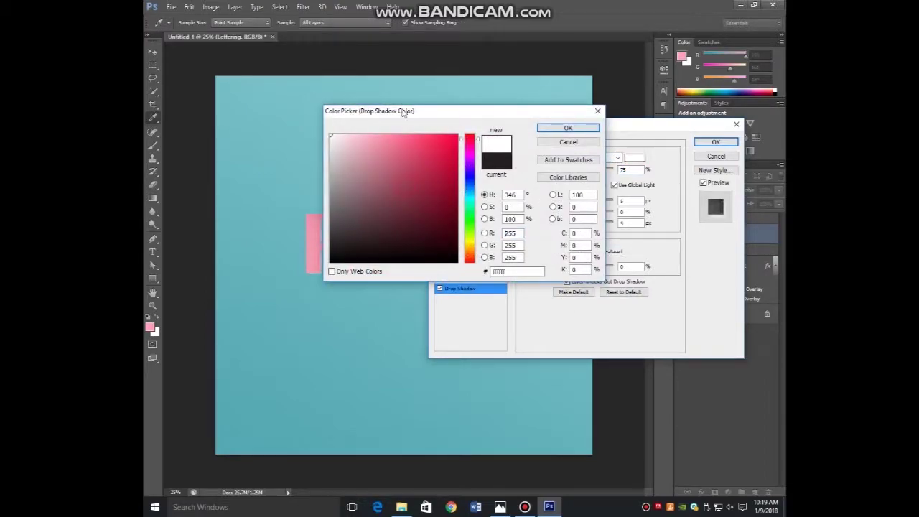
pyautogui.click(546, 128)
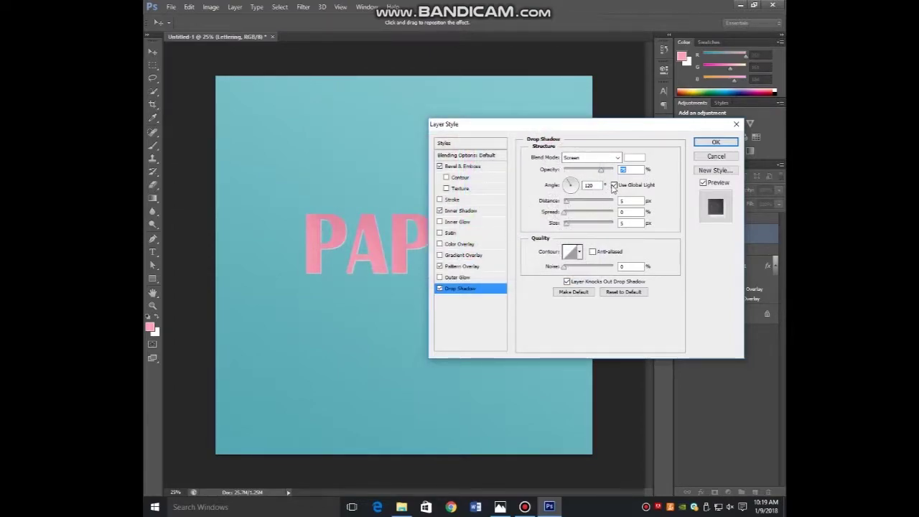
# - Give the drop shadow its own -145° angle without global light, 1 px distance and 1 px size, and apply the layer style
pyautogui.click(615, 185)
pyautogui.doubleClick(588, 185)
pyautogui.write('-145')
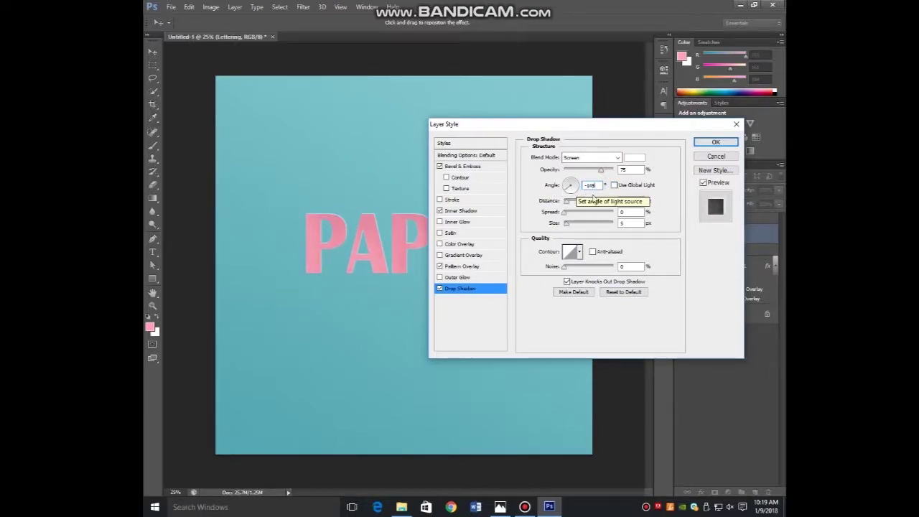
pyautogui.doubleClick(627, 200)
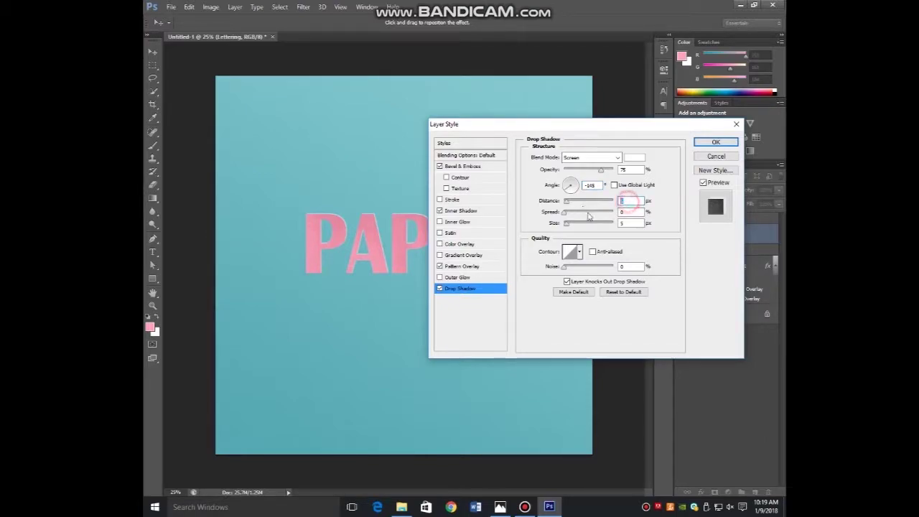
pyautogui.write('1')
pyautogui.doubleClick(631, 223)
pyautogui.write('1')
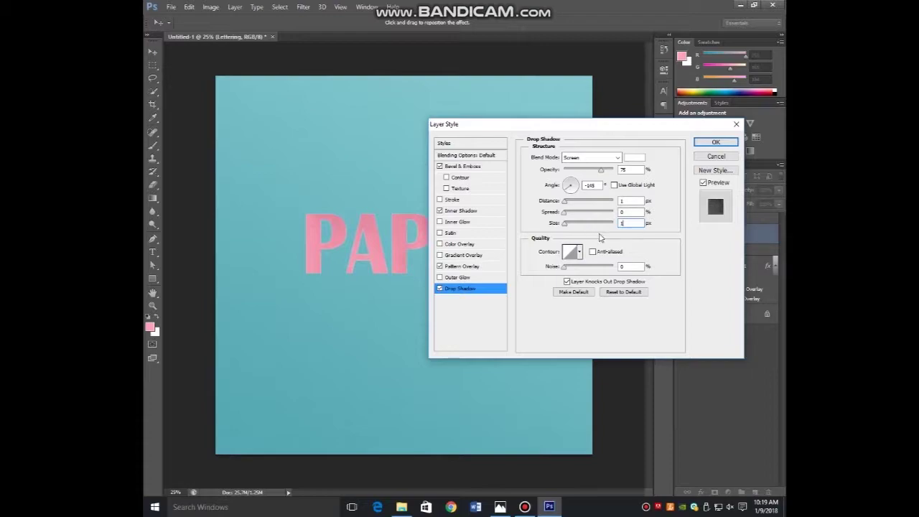
pyautogui.doubleClick(623, 266)
pyautogui.click(705, 143)
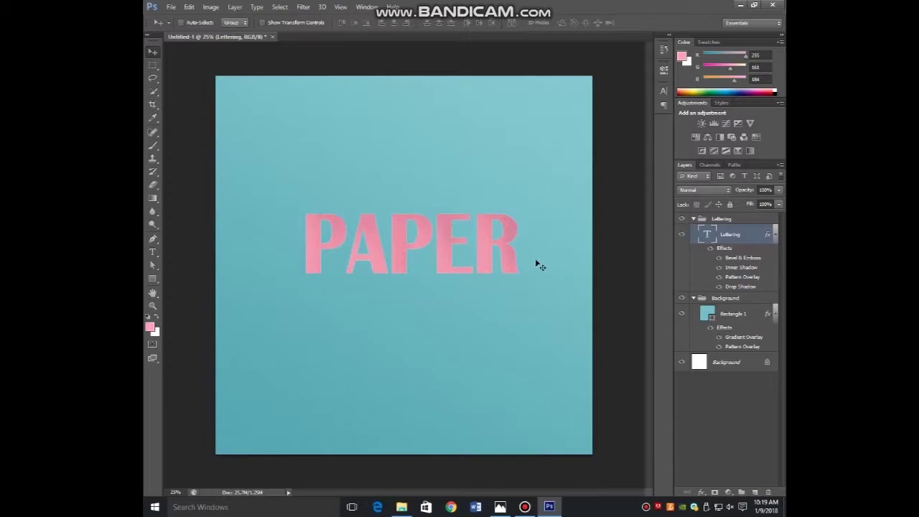
# - Compare the PAPER lettering with and without its layer effects
pyautogui.click(711, 248)
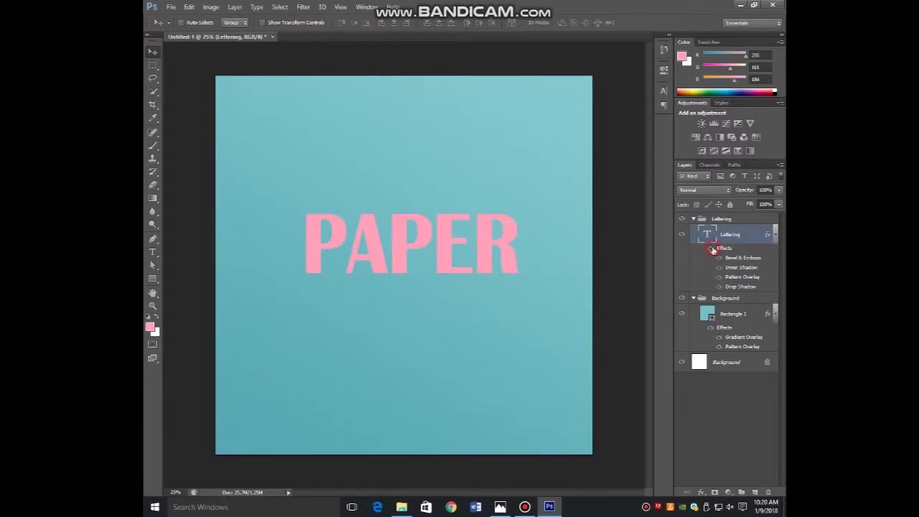
pyautogui.click(711, 249)
pyautogui.click(711, 249)
pyautogui.click(711, 248)
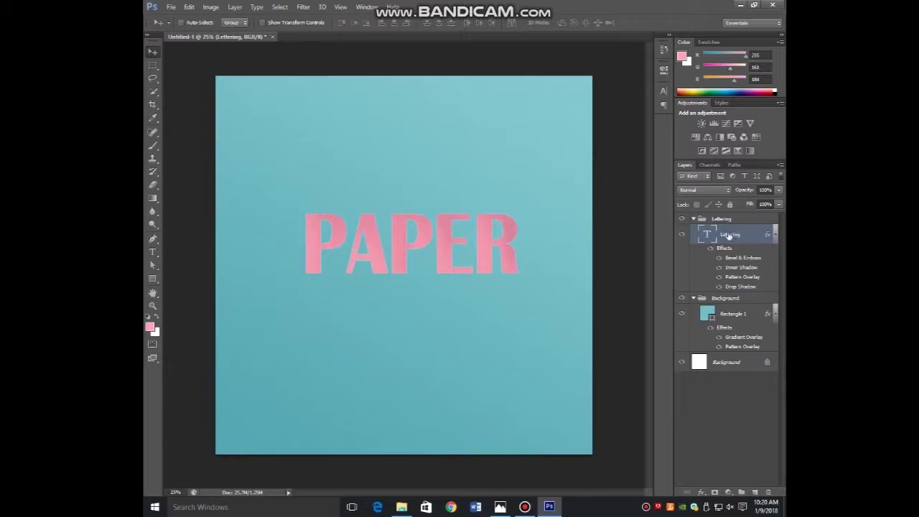
# - Duplicate the Lettering text layer and remove all layer effects from the copy
pyautogui.moveTo(728, 234); pyautogui.dragTo(732, 230)
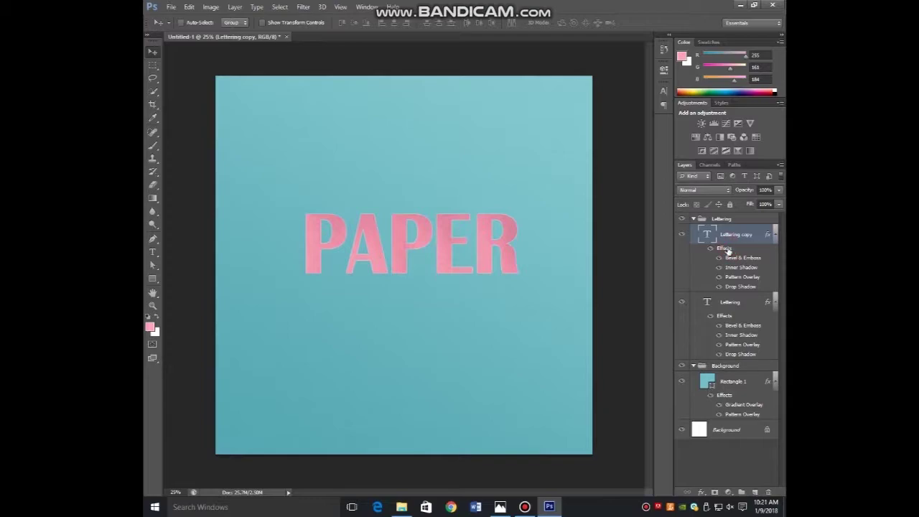
pyautogui.moveTo(729, 253); pyautogui.dragTo(767, 494)
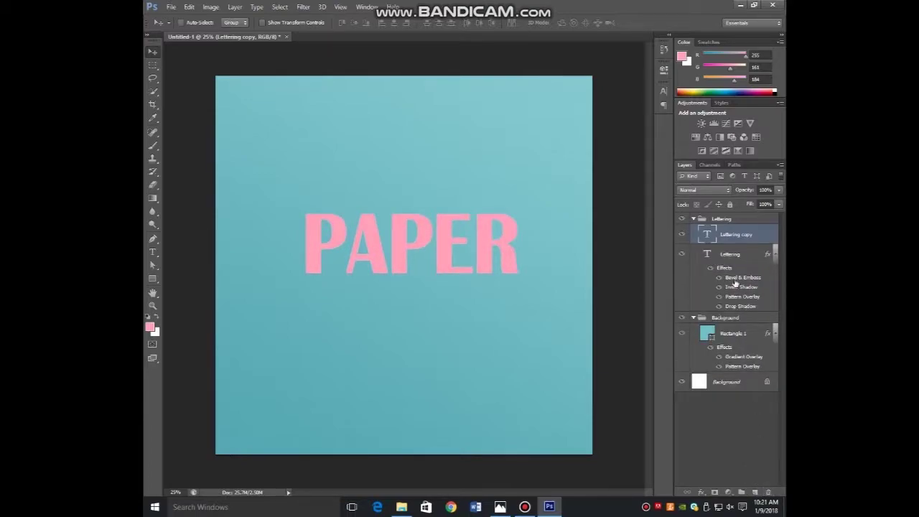
# - Group the Lettering copy layer and name the group Text Effect
pyautogui.hotkey('ctrl', 'g')
pyautogui.doubleClick(729, 230)
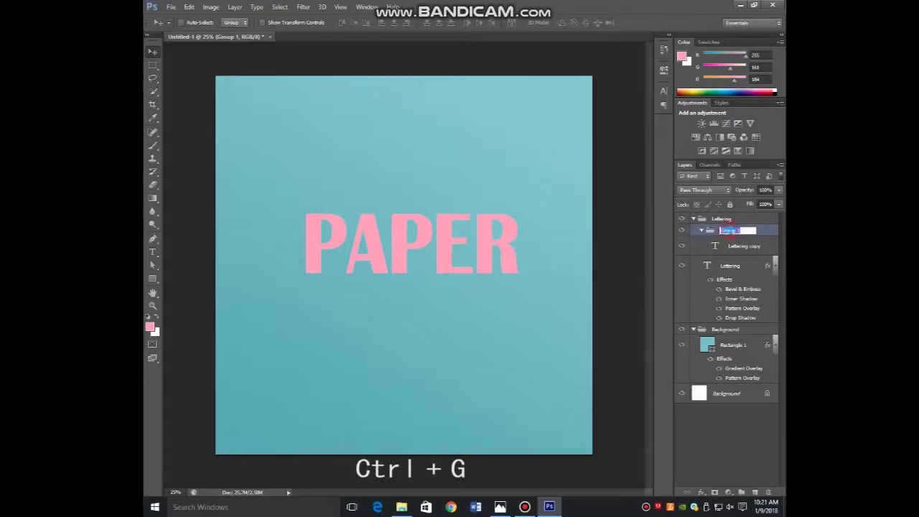
pyautogui.write('Text Effect')
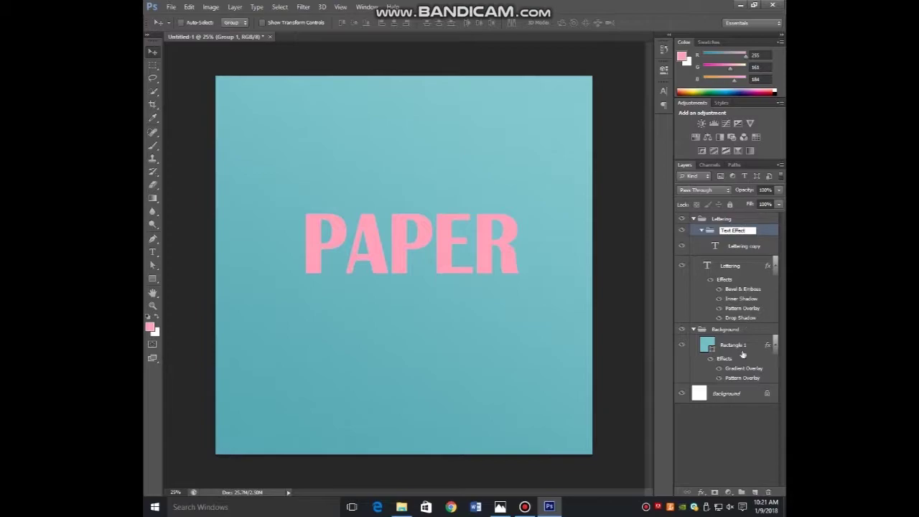
pyautogui.click(728, 435)
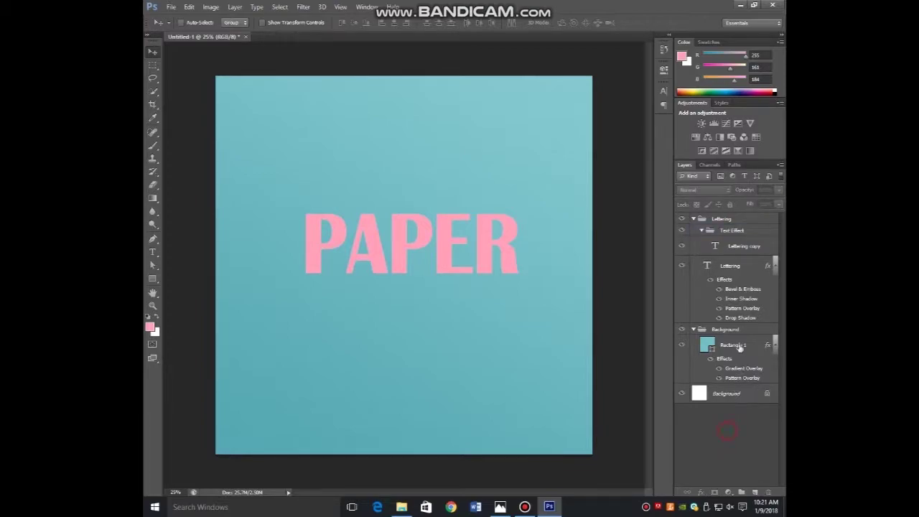
# - Set the fill of the Lettering copy layer inside the Text Effect group to 0%
pyautogui.click(744, 246)
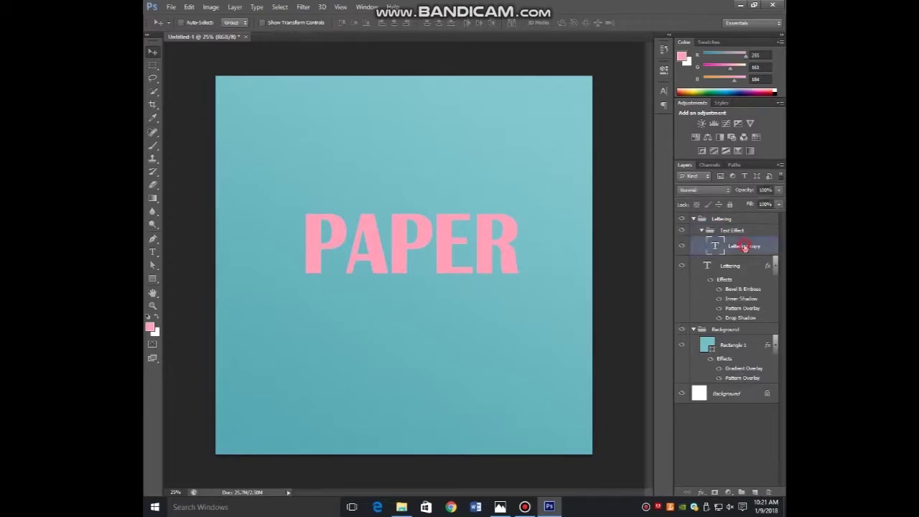
pyautogui.click(764, 204)
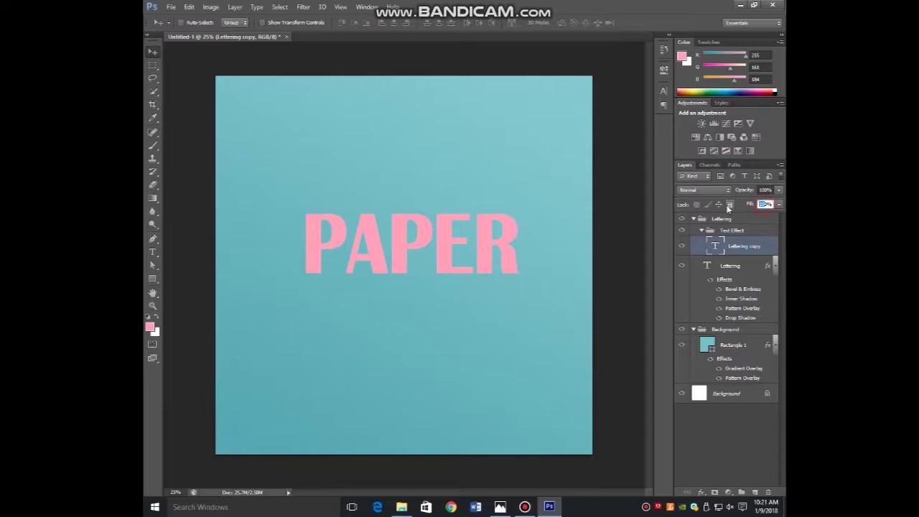
pyautogui.write('0')
pyautogui.click(750, 451)
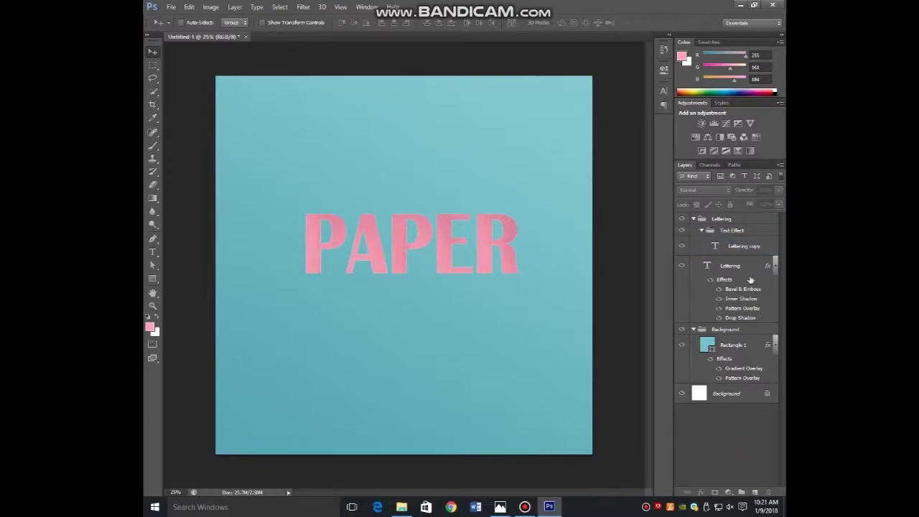
# - Open the Lettering copy layer's blending options and turn off Blend Clipped Layers as Group
pyautogui.click(742, 247)
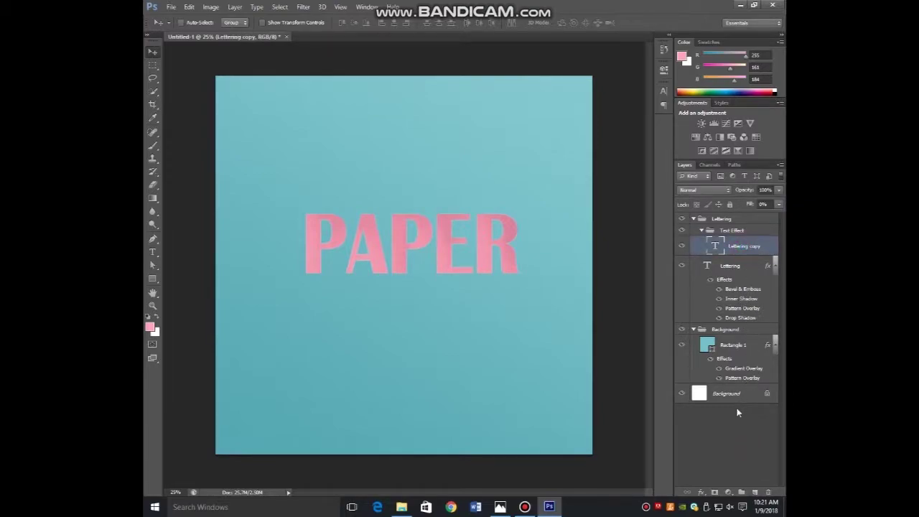
pyautogui.click(699, 493)
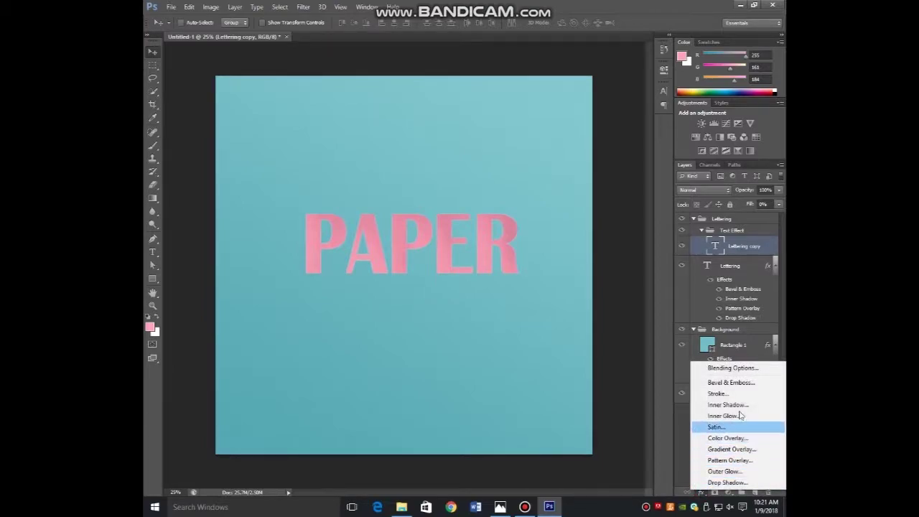
pyautogui.click(719, 369)
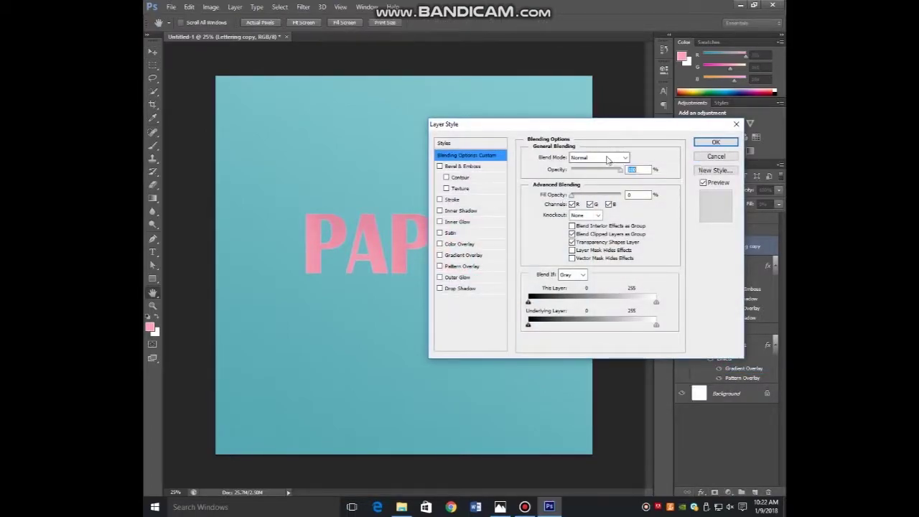
pyautogui.click(572, 234)
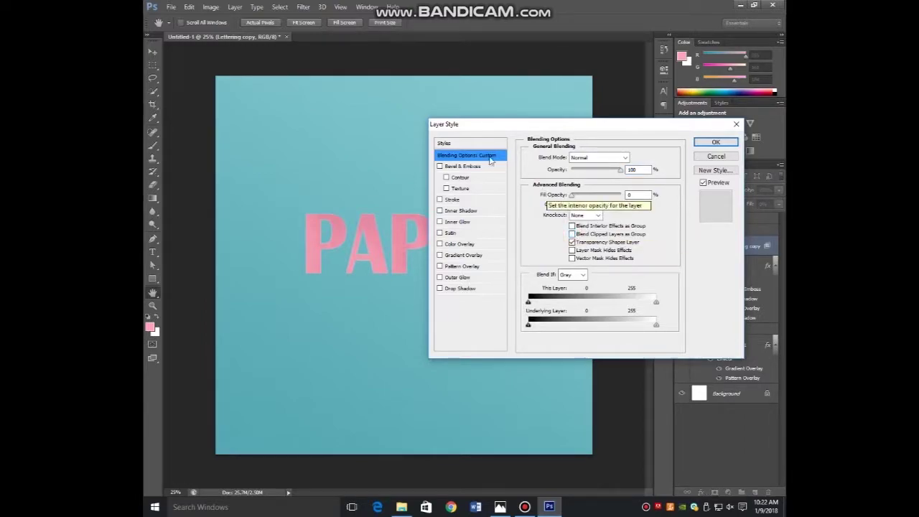
# - Add a Bevel & Emboss to the Lettering copy layer with Outer Bevel style, size 50 px and soften 16 px
pyautogui.click(456, 167)
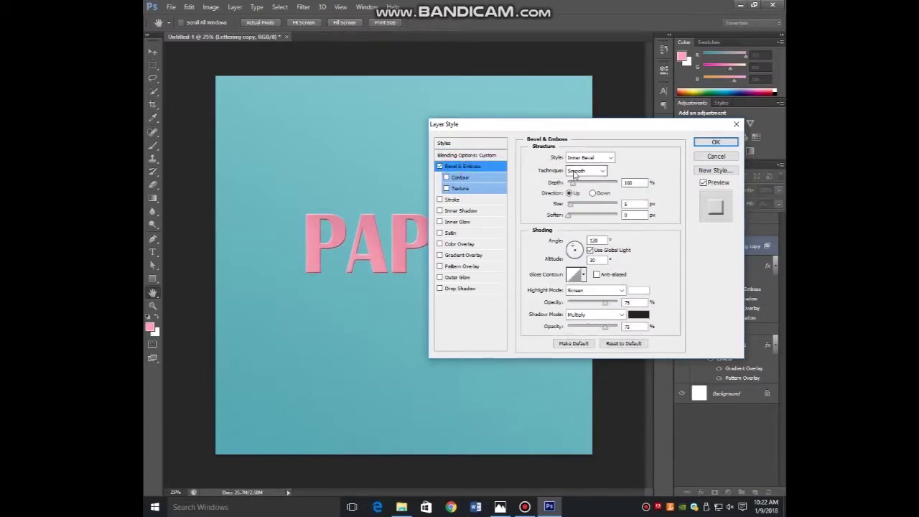
pyautogui.click(578, 157)
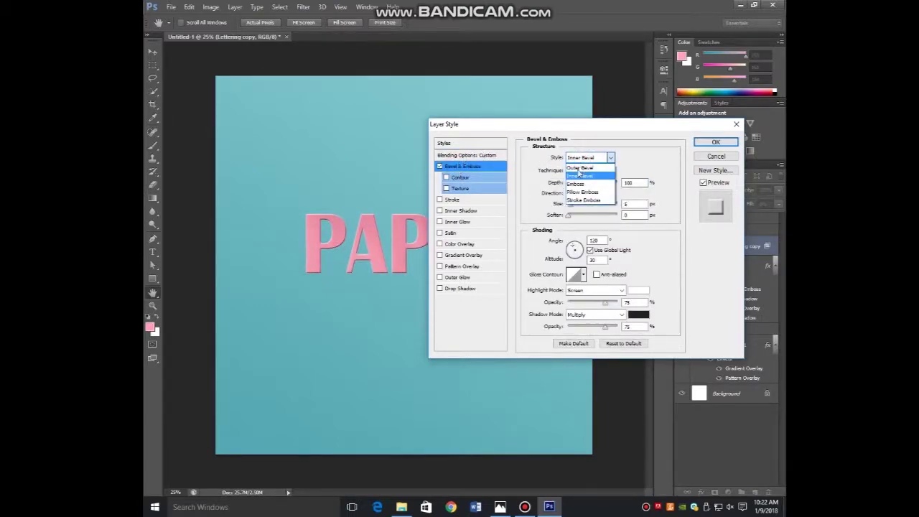
pyautogui.click(585, 167)
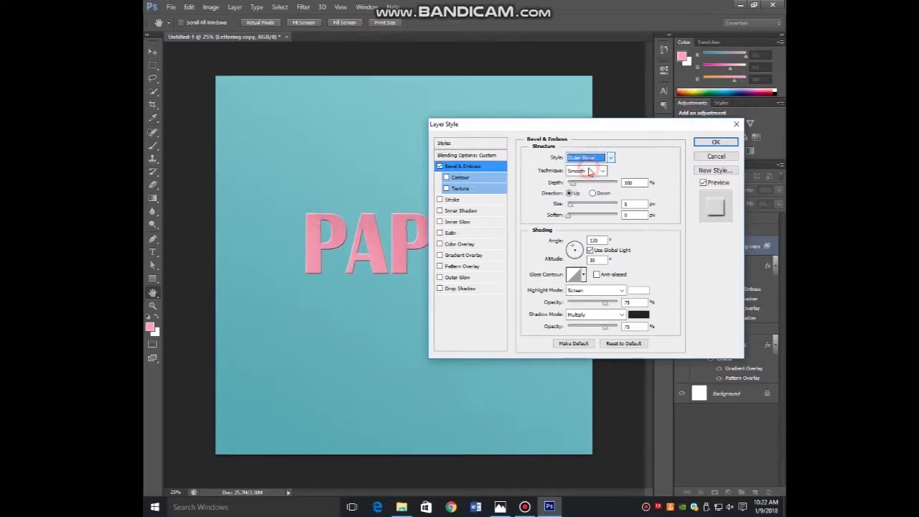
pyautogui.click(637, 204)
pyautogui.moveTo(637, 204); pyautogui.dragTo(615, 208)
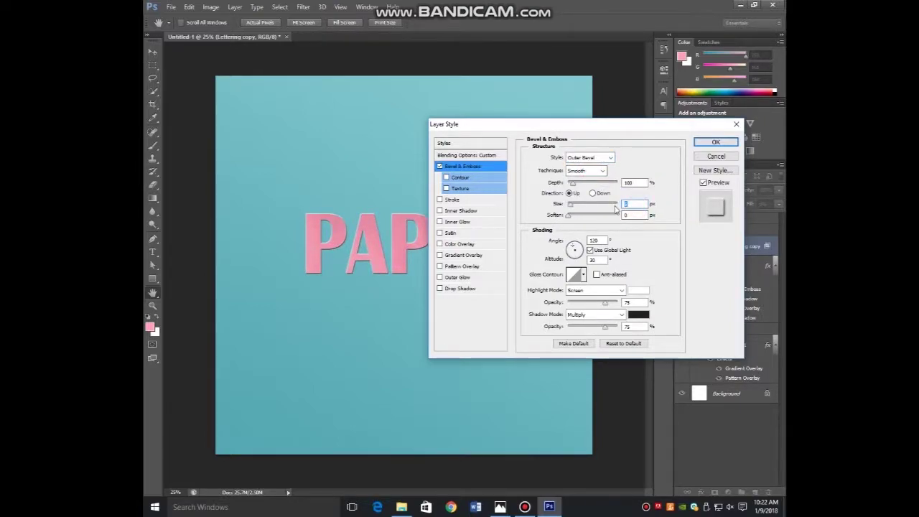
pyautogui.write('50')
pyautogui.click(636, 215)
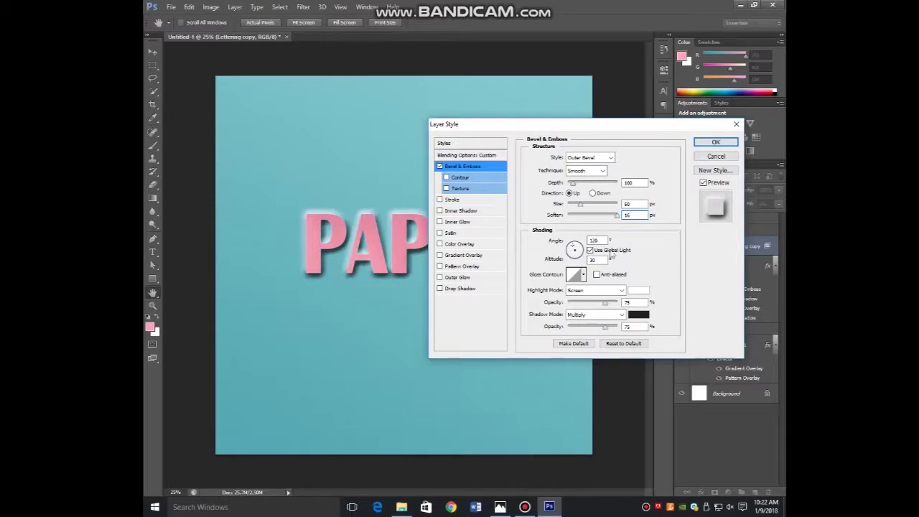
# - Turn off global light for the bevel and set its shading angle to 55° and altitude to 0°
pyautogui.click(589, 249)
pyautogui.click(599, 240)
pyautogui.write('55')
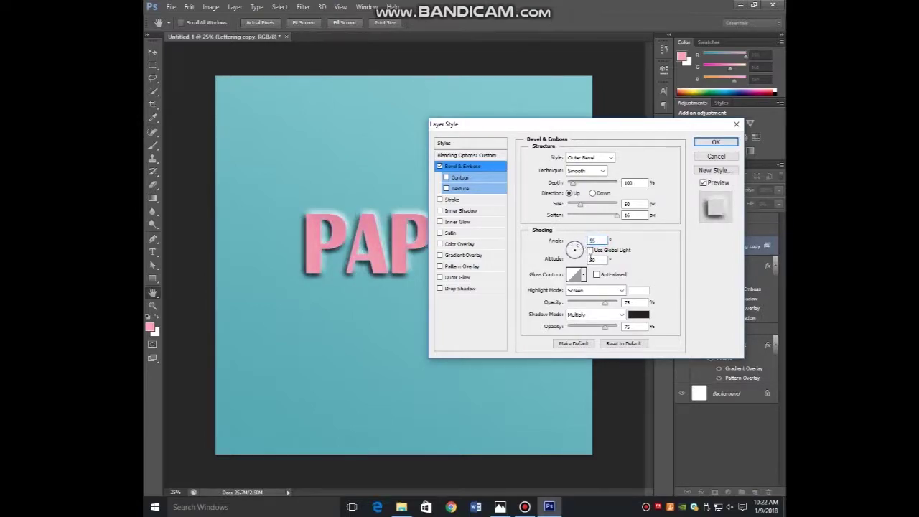
pyautogui.click(599, 260)
pyautogui.write('0')
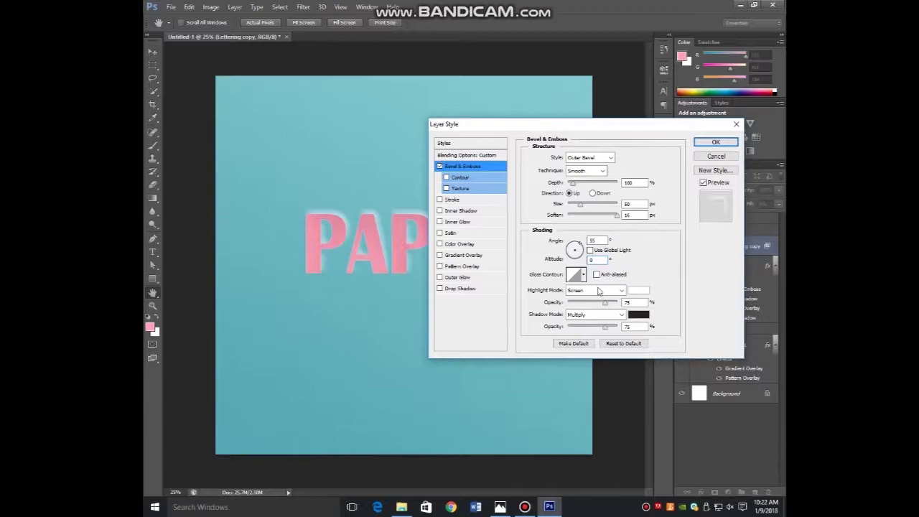
# - Set the bevel's highlight mode to Overlay at 45% opacity and its shadow opacity to 0%
pyautogui.click(597, 290)
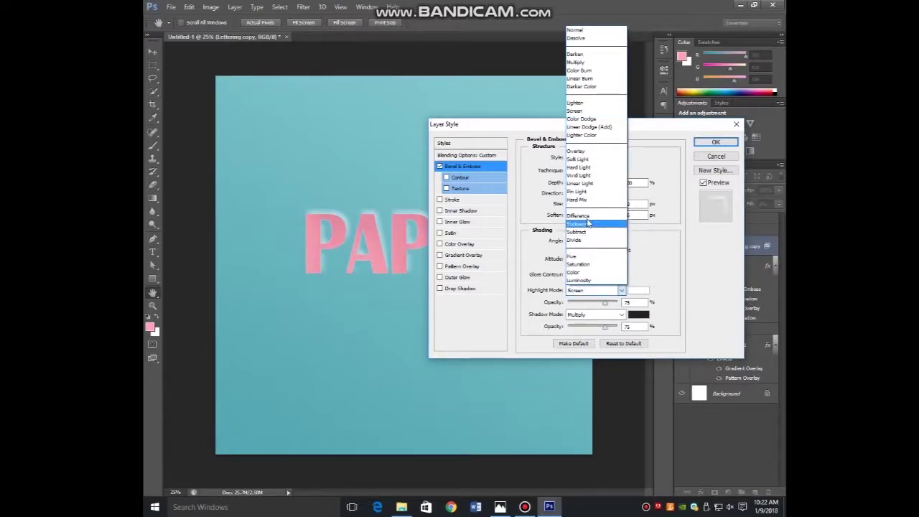
pyautogui.click(586, 151)
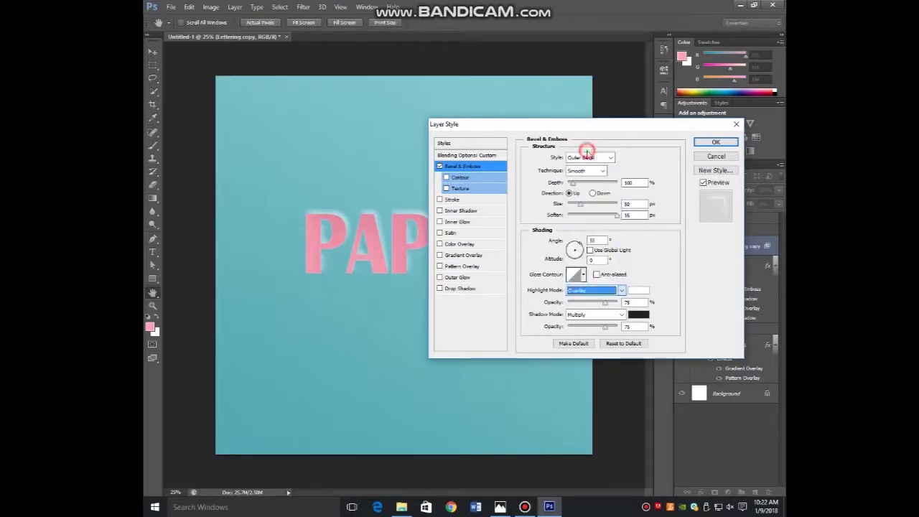
pyautogui.doubleClick(626, 302)
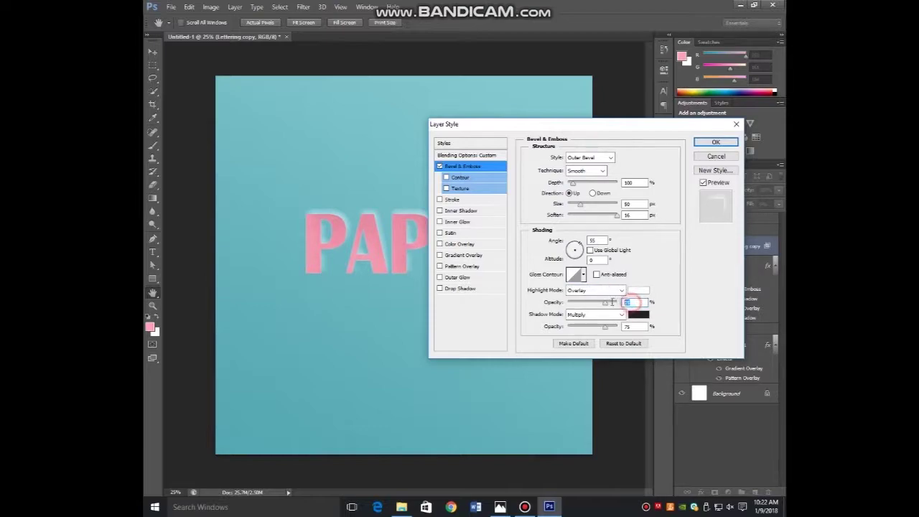
pyautogui.write('45')
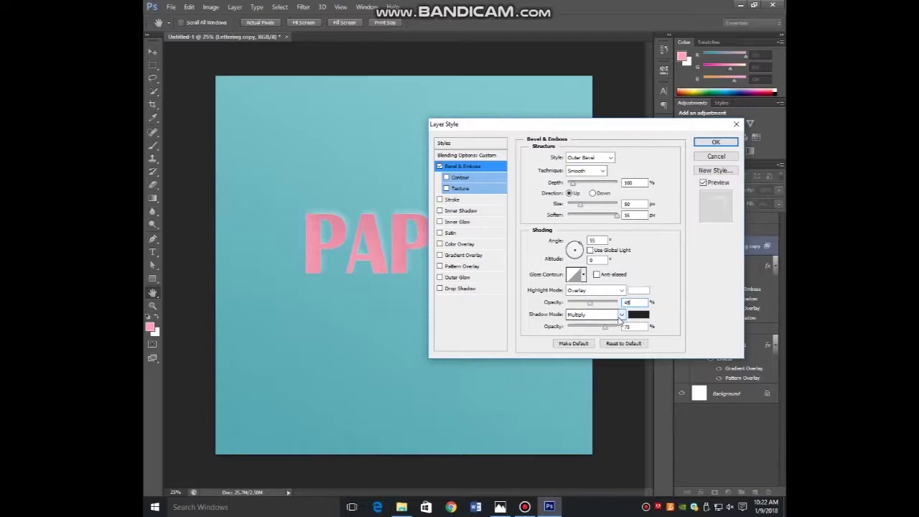
pyautogui.click(619, 314)
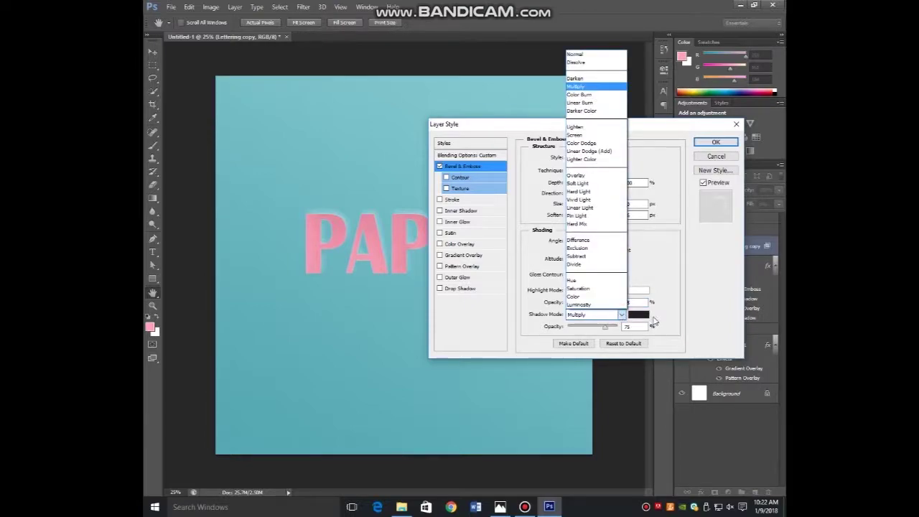
pyautogui.click(679, 319)
pyautogui.click(628, 326)
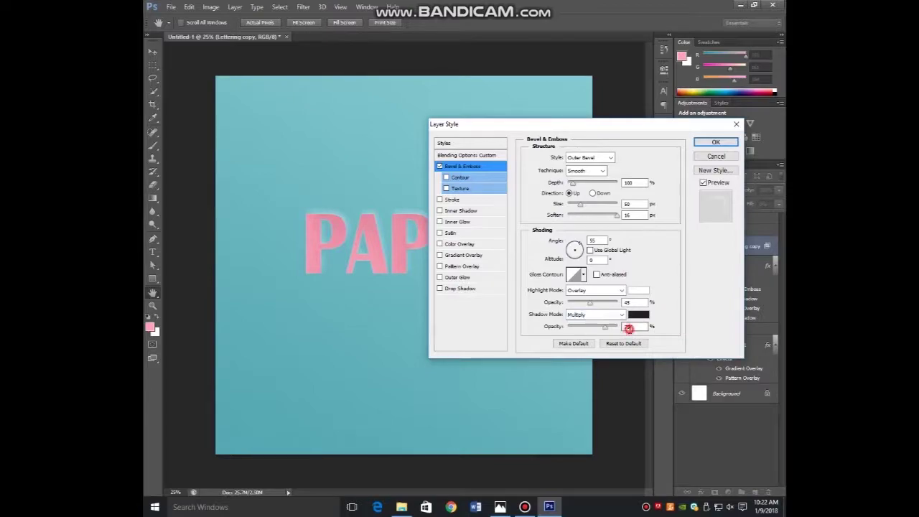
pyautogui.write('3')
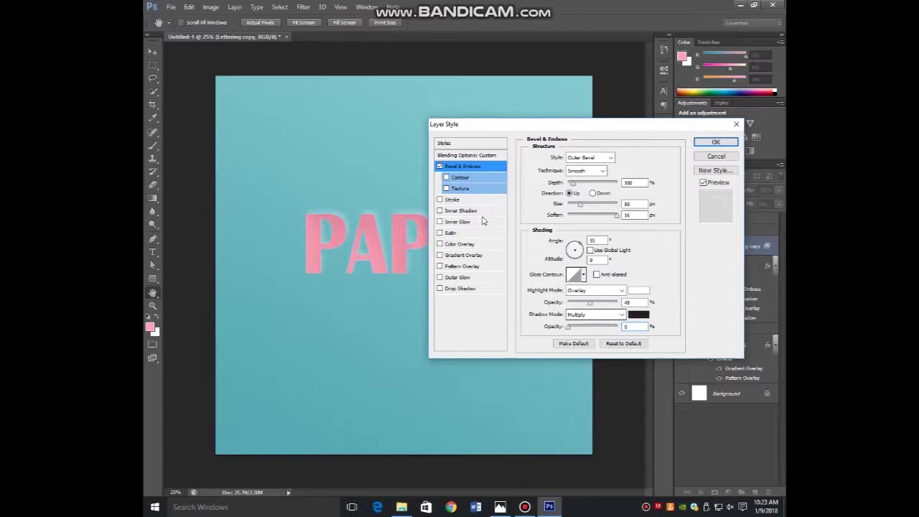
# - Add an Inner Shadow to the Lettering copy layer with Overlay blend mode and white (ffffff) colour
pyautogui.click(463, 210)
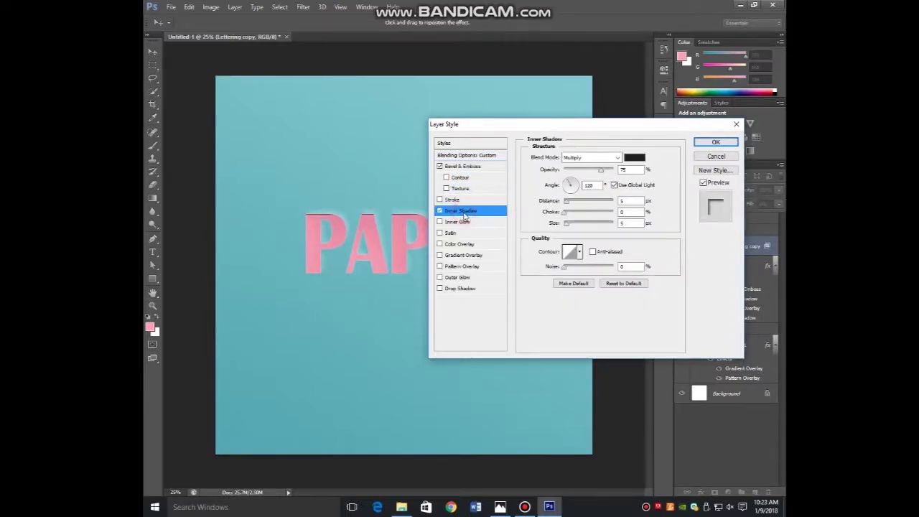
pyautogui.click(593, 158)
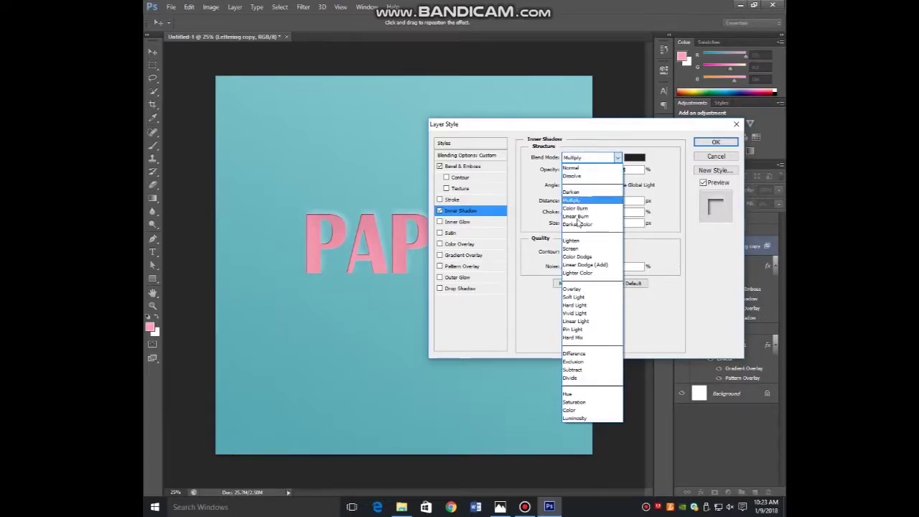
pyautogui.click(580, 288)
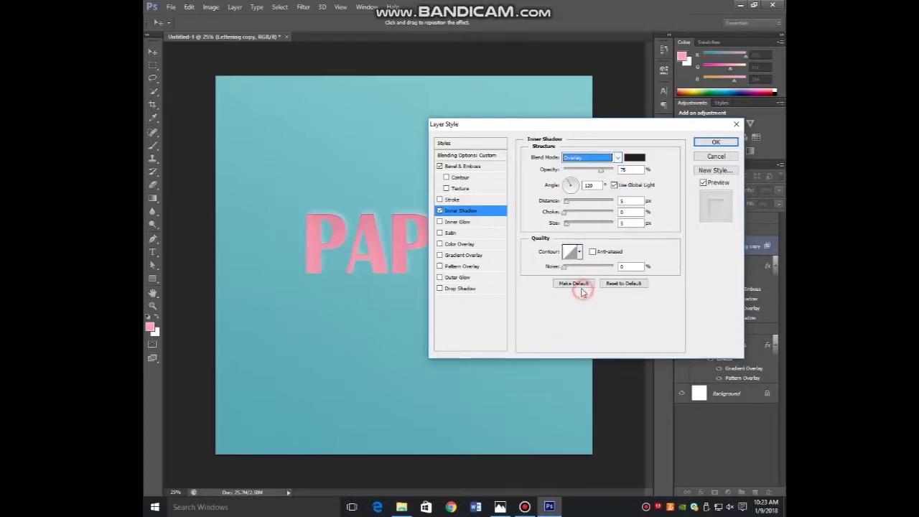
pyautogui.click(634, 158)
pyautogui.moveTo(413, 177); pyautogui.dragTo(299, 112)
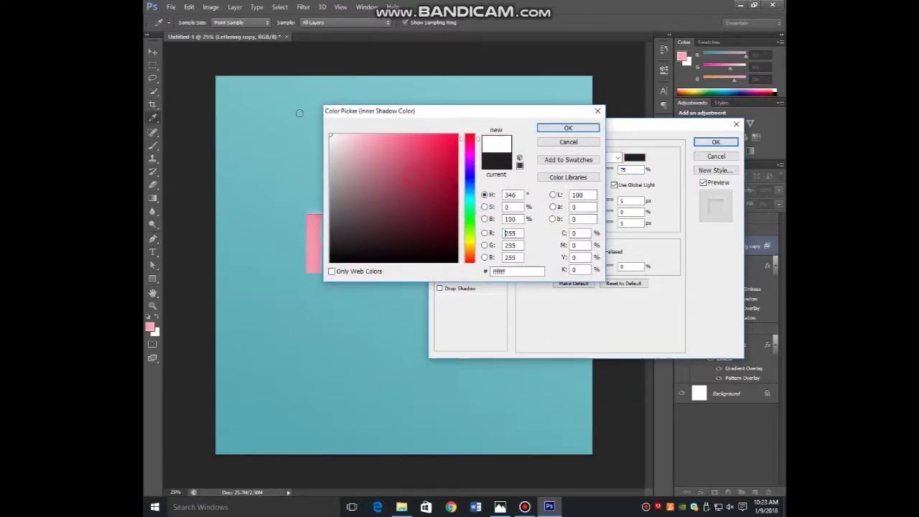
pyautogui.click(560, 129)
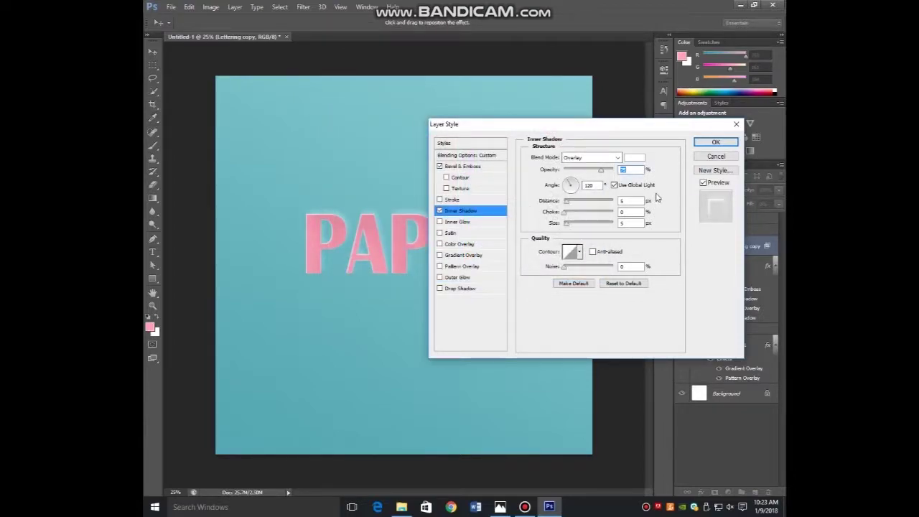
# - Set the inner shadow's angle to -145° without global light, distance 1 px, size 1 px and noise 5%
pyautogui.click(614, 185)
pyautogui.doubleClick(588, 185)
pyautogui.write('-14')
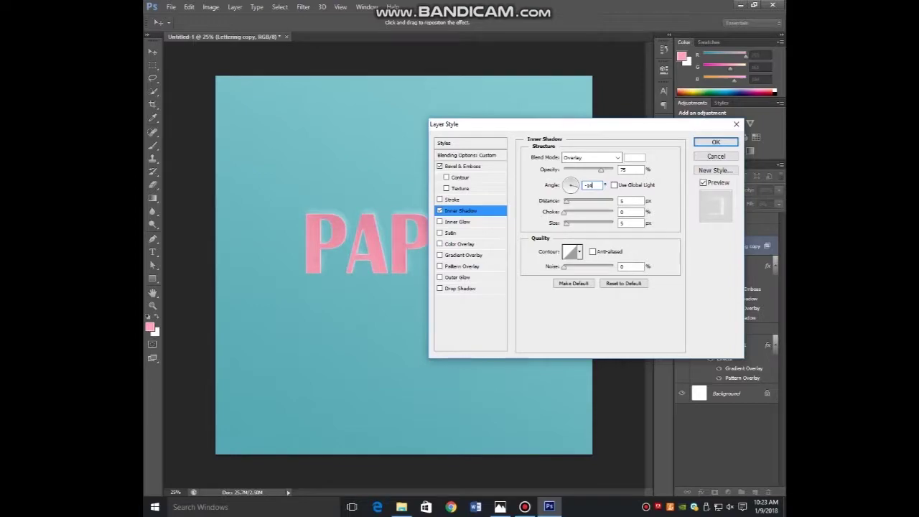
pyautogui.write('5')
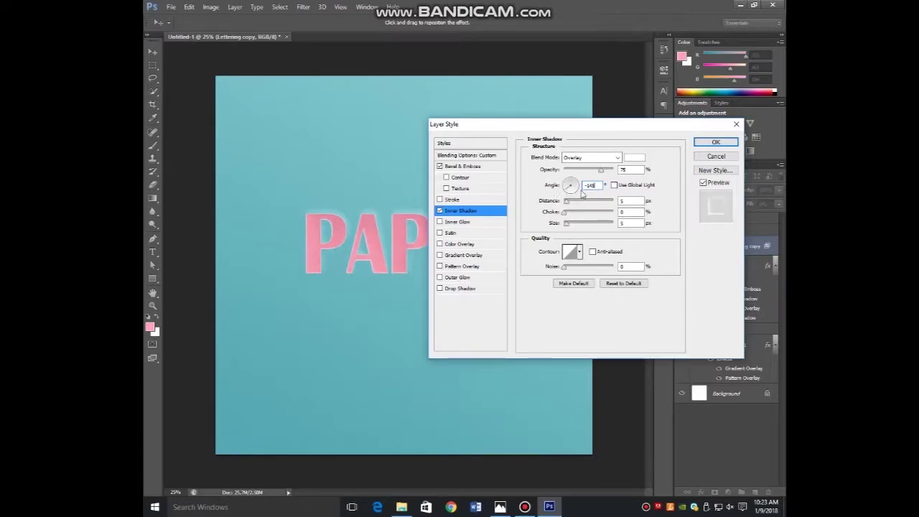
pyautogui.doubleClick(625, 201)
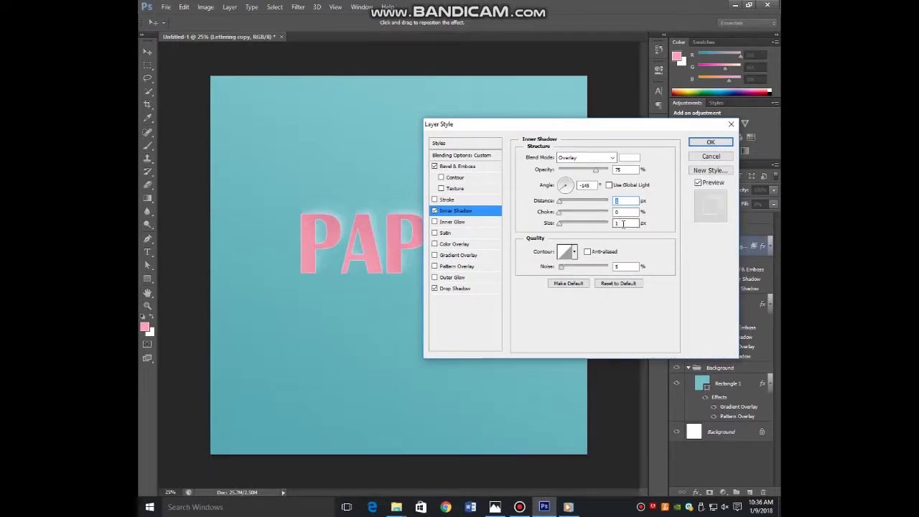
pyautogui.doubleClick(623, 223)
pyautogui.click(652, 252)
pyautogui.doubleClick(621, 267)
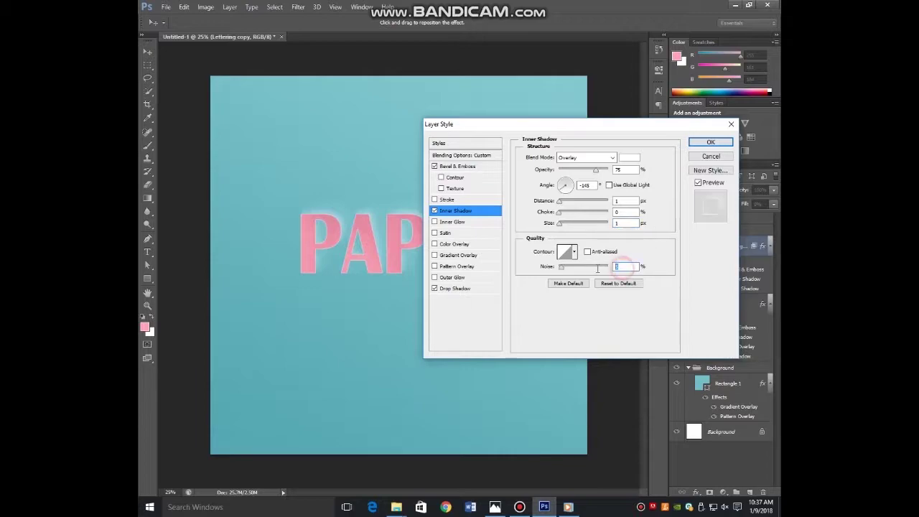
pyautogui.click(638, 252)
# - Set the Lettering copy layer's Drop Shadow to Overlay blend mode with white (ffffff) colour
pyautogui.click(463, 288)
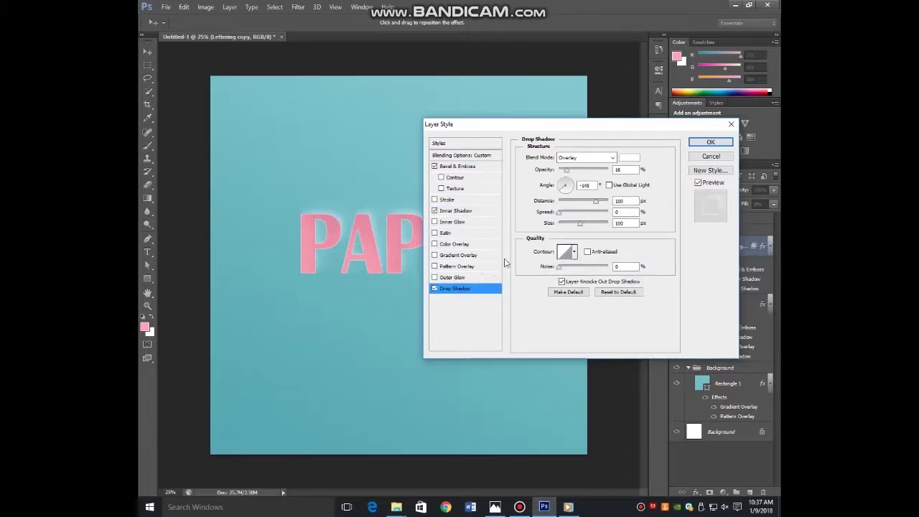
pyautogui.click(611, 157)
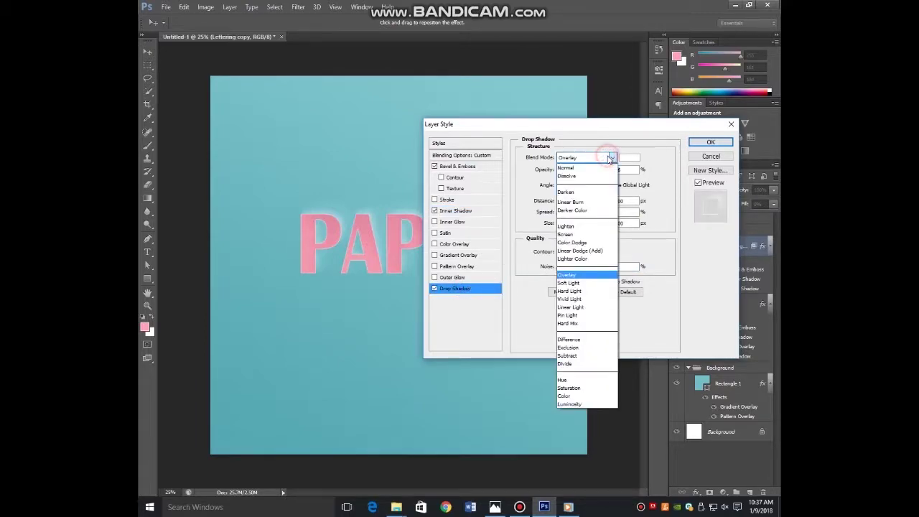
pyautogui.click(583, 289)
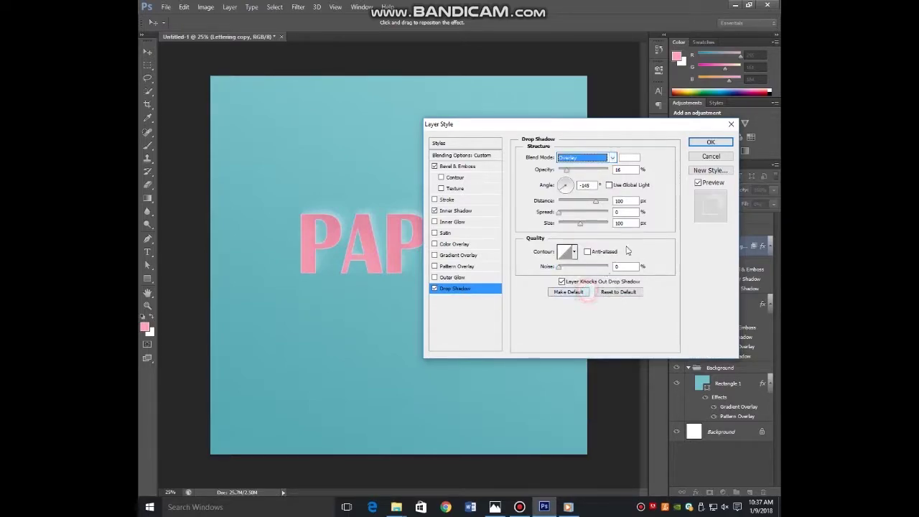
pyautogui.click(628, 159)
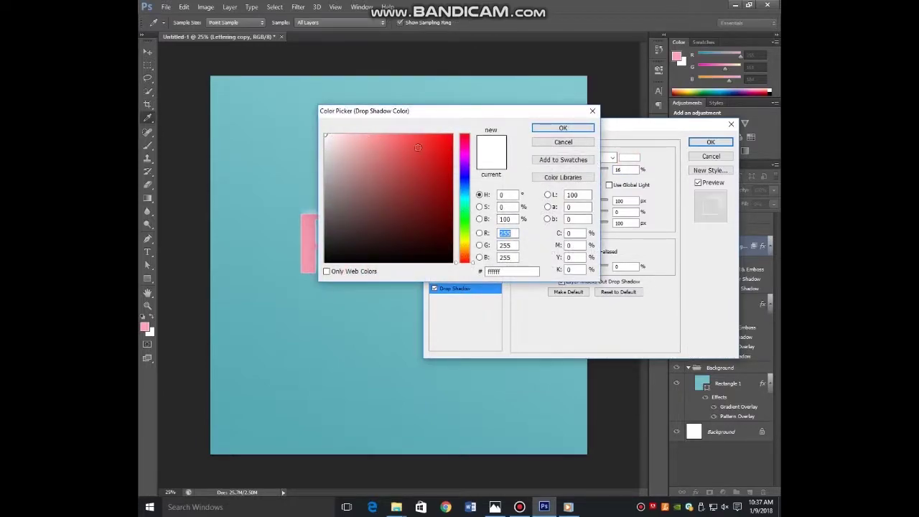
pyautogui.click(572, 129)
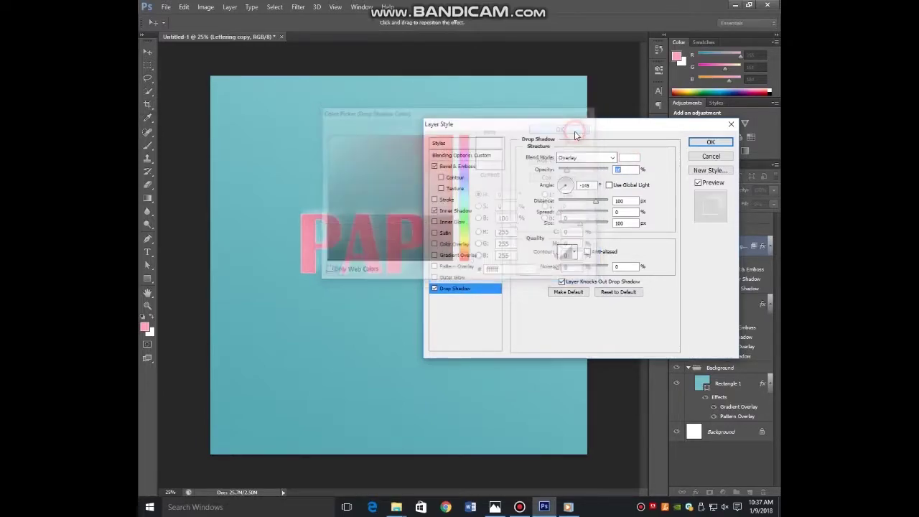
# - Set the drop shadow's angle to -145°, distance 100 px, spread 0% and size 100 px, and apply the layer style
pyautogui.doubleClick(589, 186)
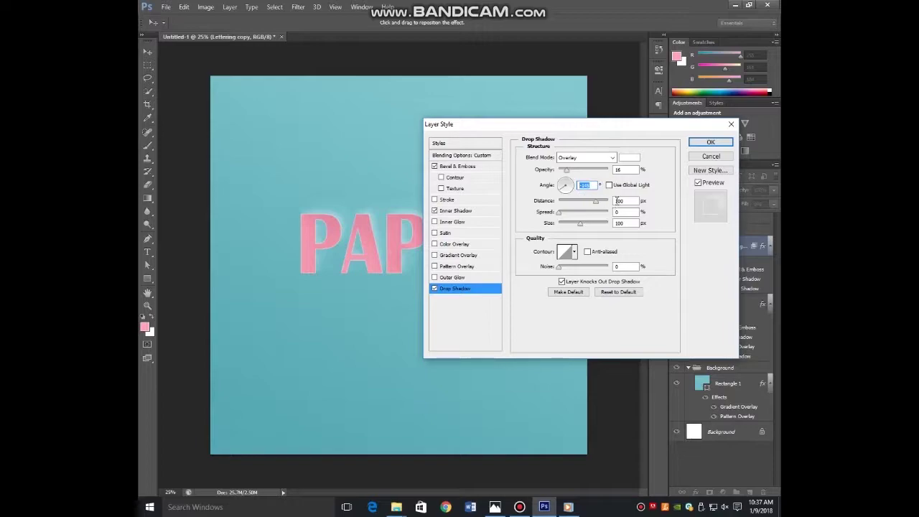
pyautogui.doubleClick(628, 202)
pyautogui.click(614, 212)
pyautogui.write('0')
pyautogui.hotkey('shift', 'Tab')
pyautogui.doubleClick(632, 224)
pyautogui.click(709, 143)
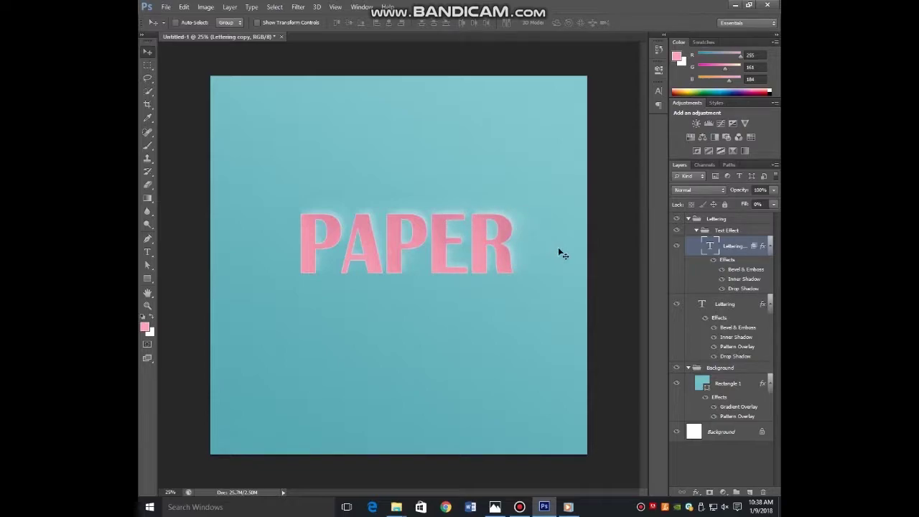
# - Duplicate the Lettering copy layer inside the Text Effect group and remove the layer effects from the duplicate
pyautogui.click(713, 260)
pyautogui.moveTo(731, 246); pyautogui.dragTo(763, 489)
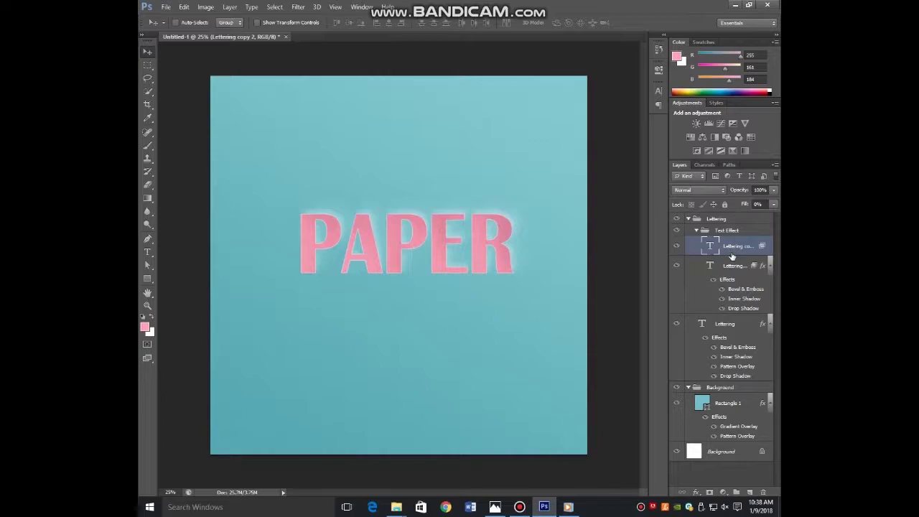
# - Add a Bevel & Emboss effect to the Lettering copy 2 layer with Outer Bevel style and size 38 px
pyautogui.click(695, 493)
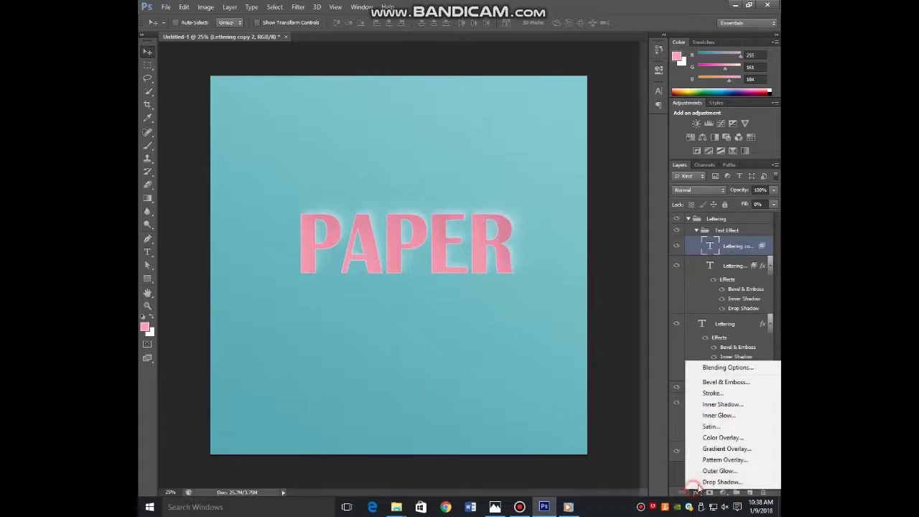
pyautogui.click(717, 381)
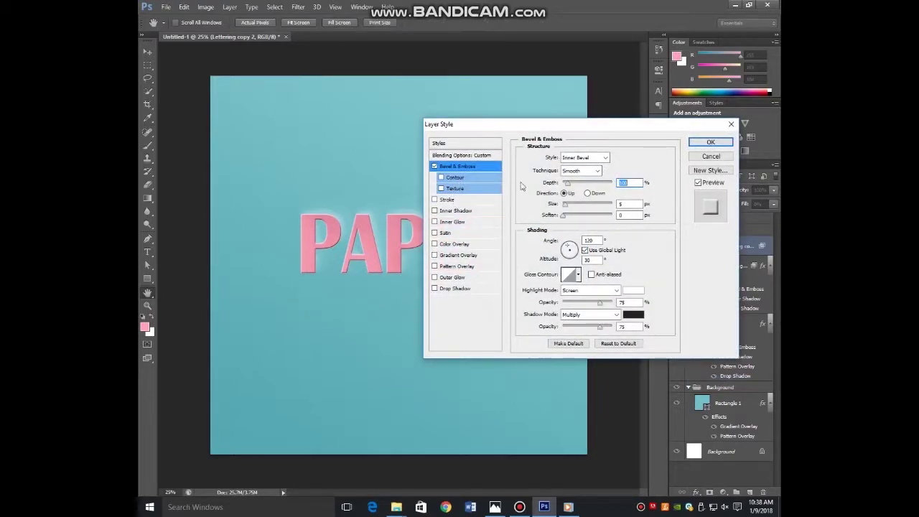
pyautogui.click(590, 157)
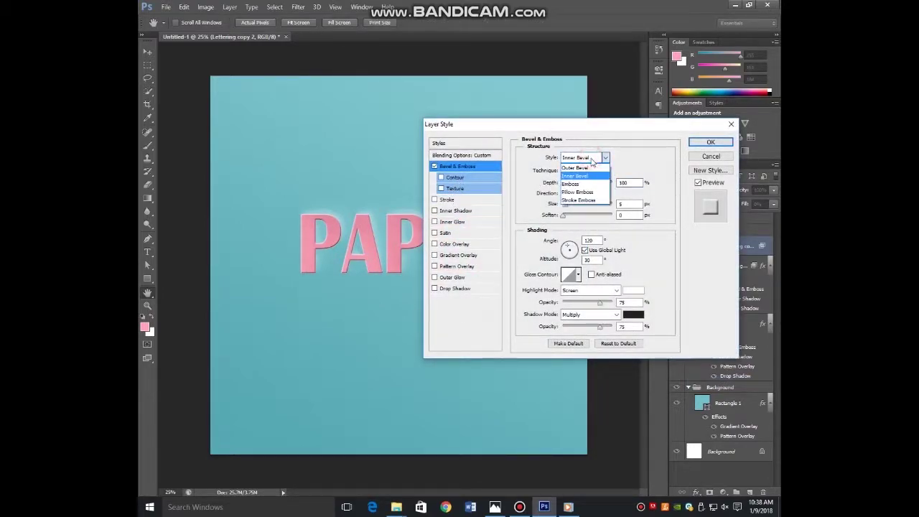
pyautogui.click(586, 169)
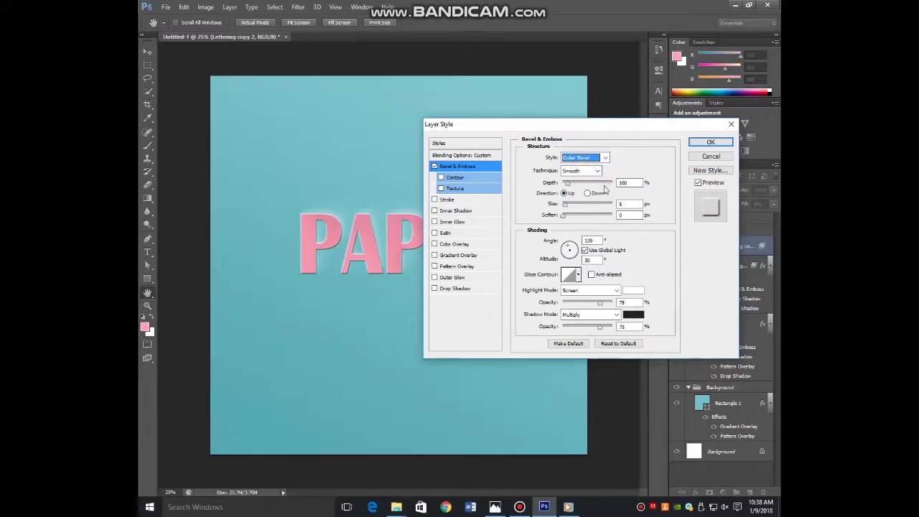
pyautogui.doubleClick(627, 203)
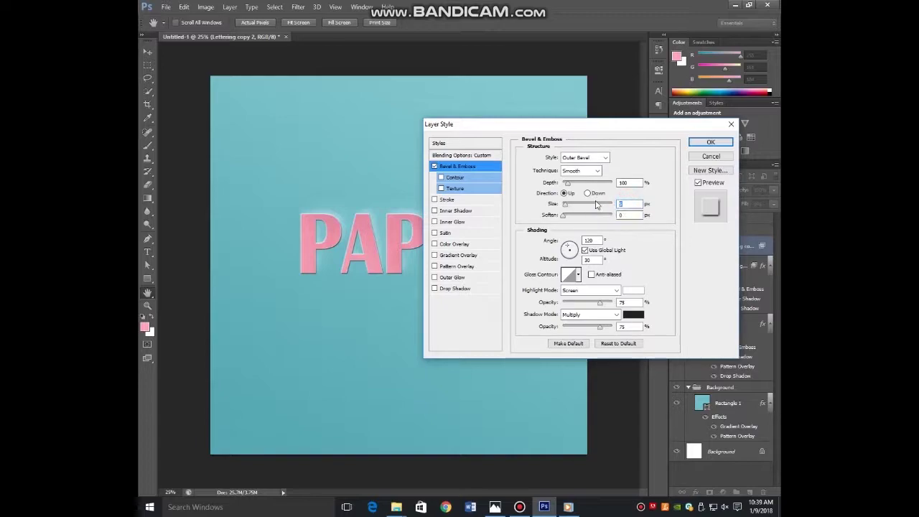
pyautogui.write('38')
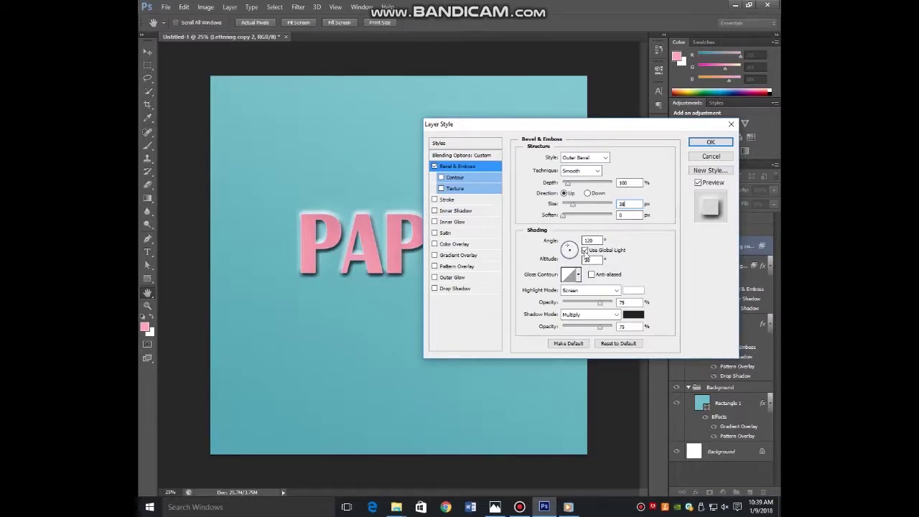
# - Set the bevel's angle to -145° without global light, highlight opacity 0% and Multiply shadow opacity 25%, and apply the layer style
pyautogui.click(585, 250)
pyautogui.click(566, 251)
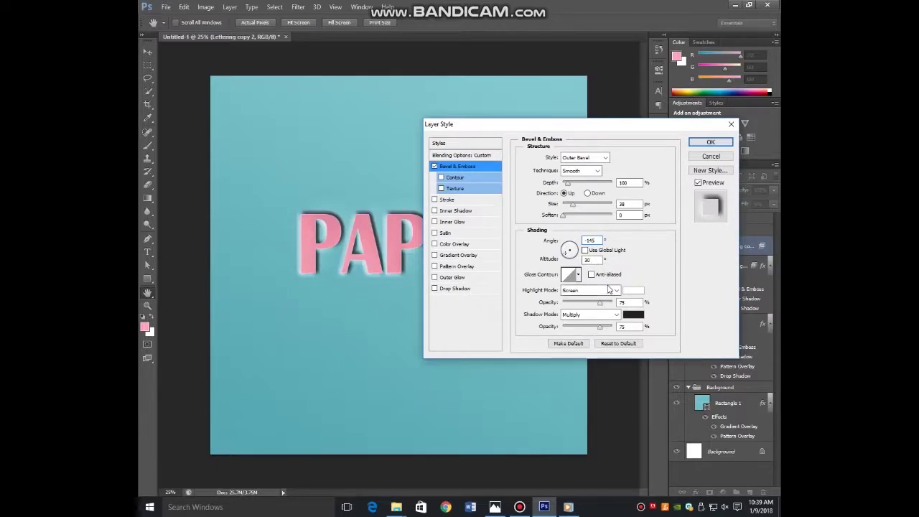
pyautogui.moveTo(597, 304); pyautogui.dragTo(543, 310)
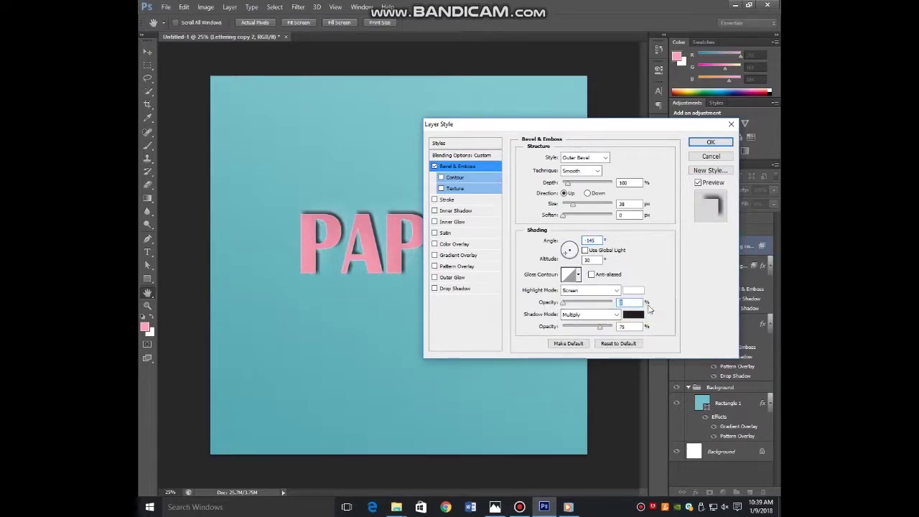
pyautogui.click(613, 315)
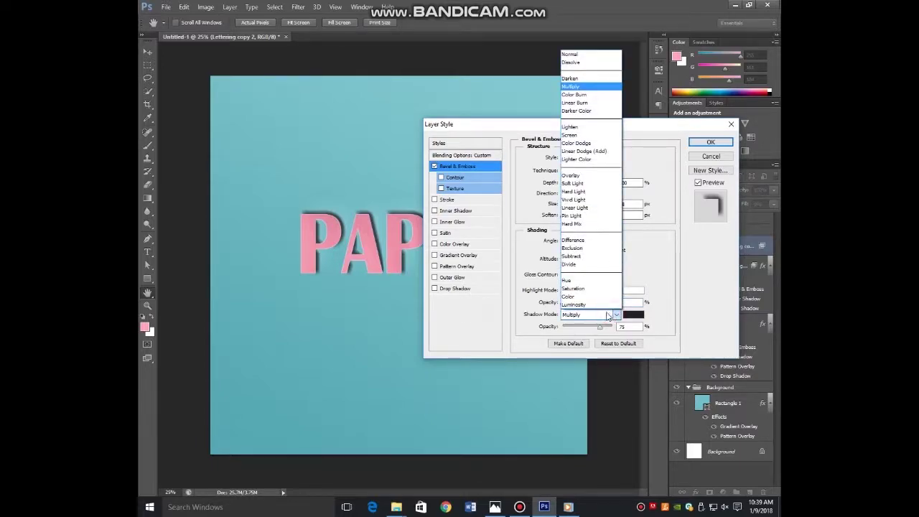
pyautogui.click(679, 313)
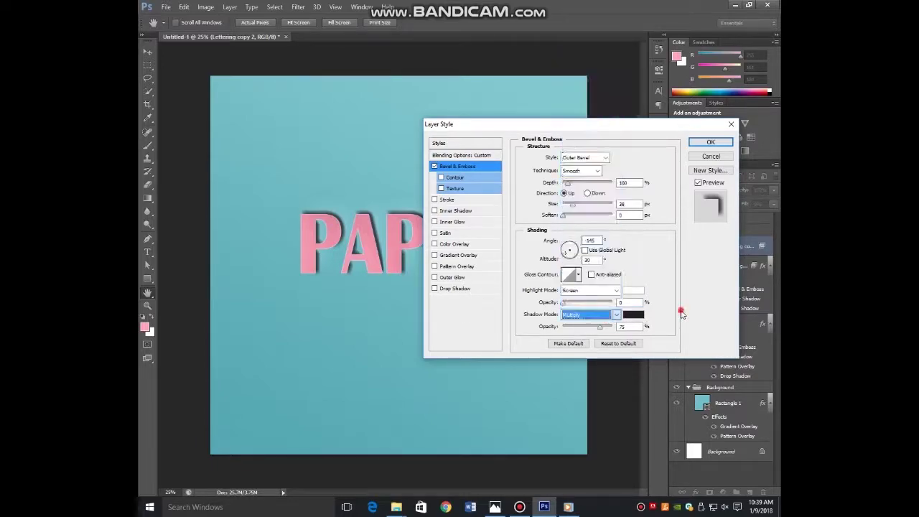
pyautogui.click(629, 326)
pyautogui.write('25')
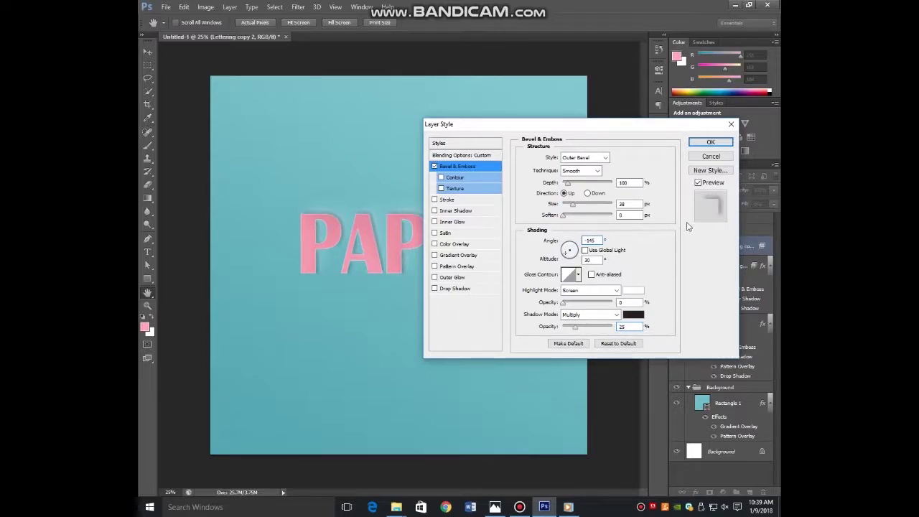
pyautogui.click(710, 141)
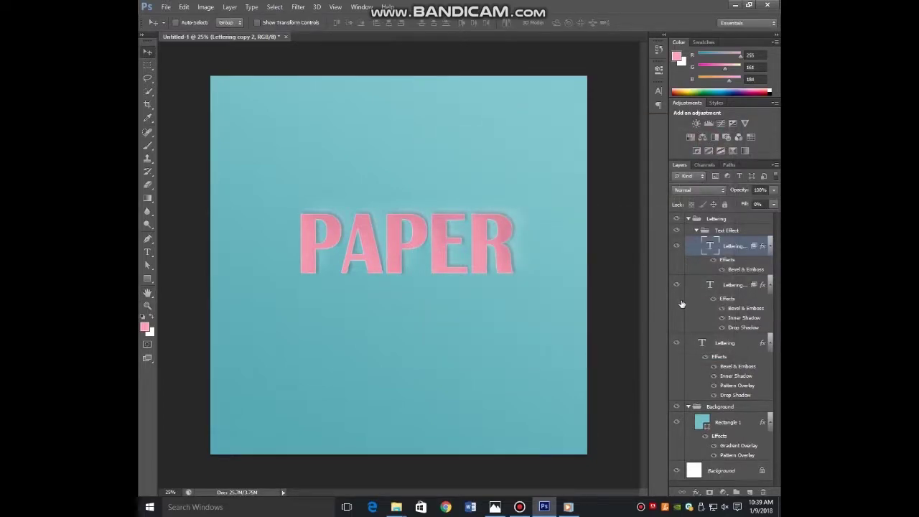
# - Clip the Lettering copy 2 layer to the Lettering copy layer below it and inspect the letter R's edges
pyautogui.scroll(4, 488, 256)
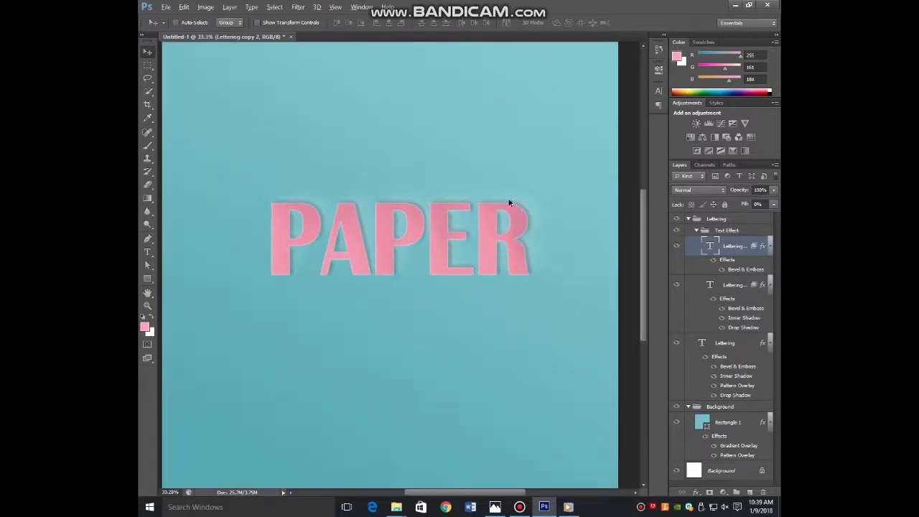
pyautogui.press('alt')
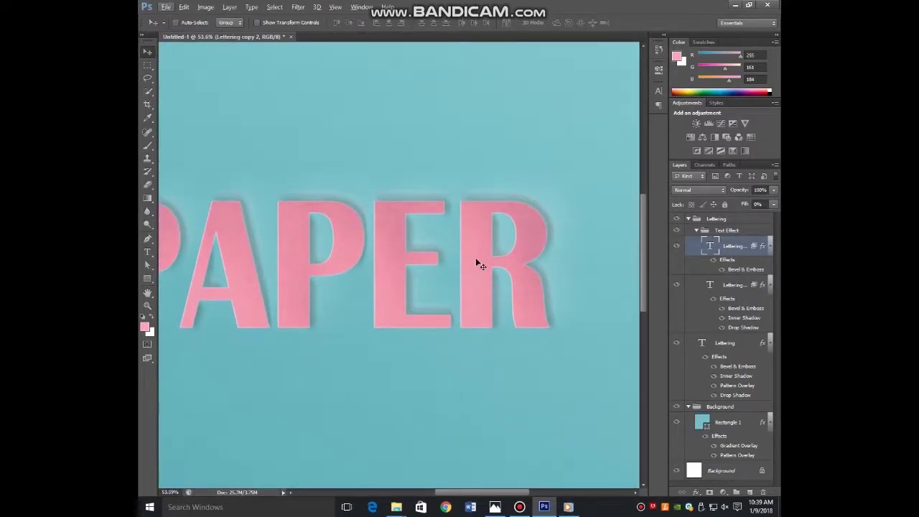
pyautogui.scroll(-4, 476, 262)
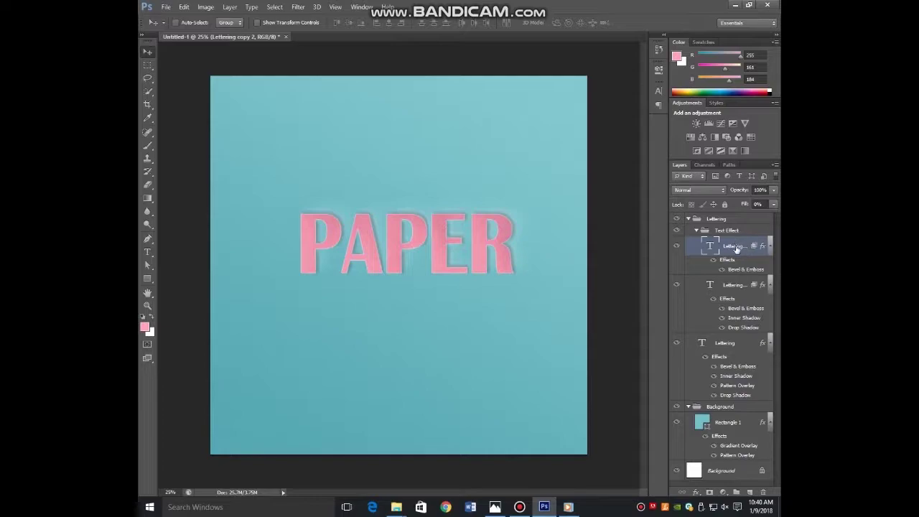
pyautogui.keyDown('alt'); pyautogui.click(710, 273); pyautogui.keyUp('alt')
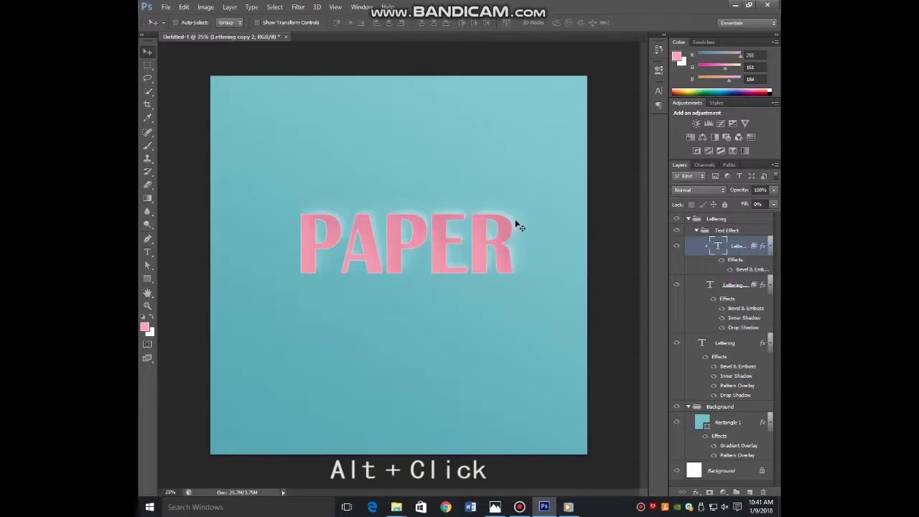
pyautogui.scroll(1, 514, 219)
pyautogui.scroll(4, 515, 224)
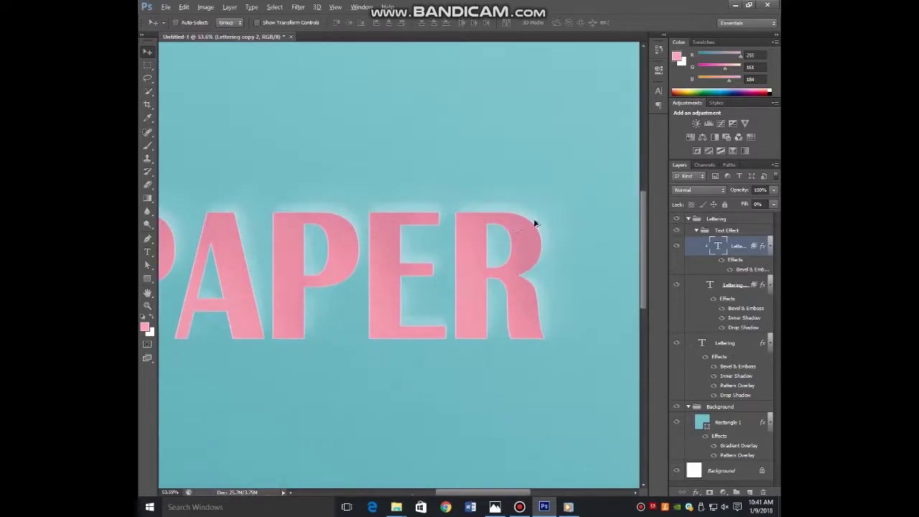
pyautogui.scroll(5, 535, 223)
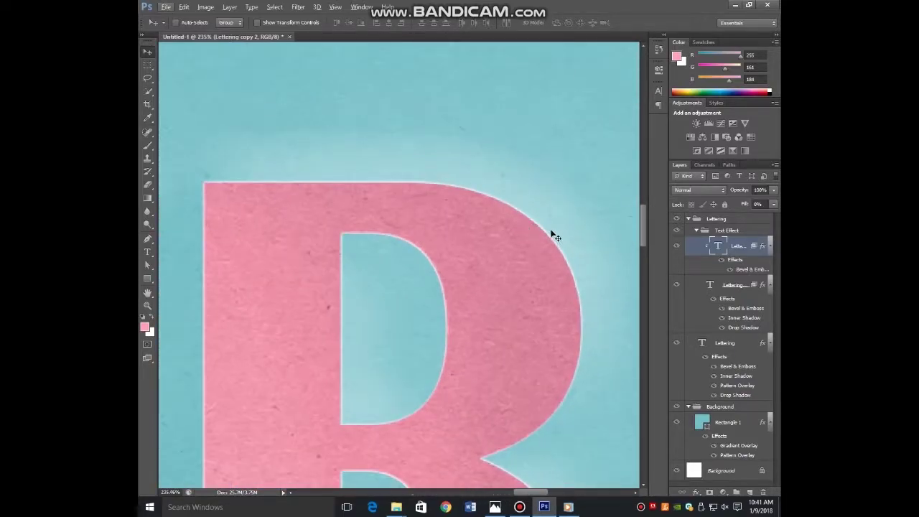
# - Rasterize the Lettering copy 2 layer, apply a Gaussian Blur with a 1 px radius, and compare the result with the layer hidden
pyautogui.click(722, 261)
pyautogui.click(297, 6)
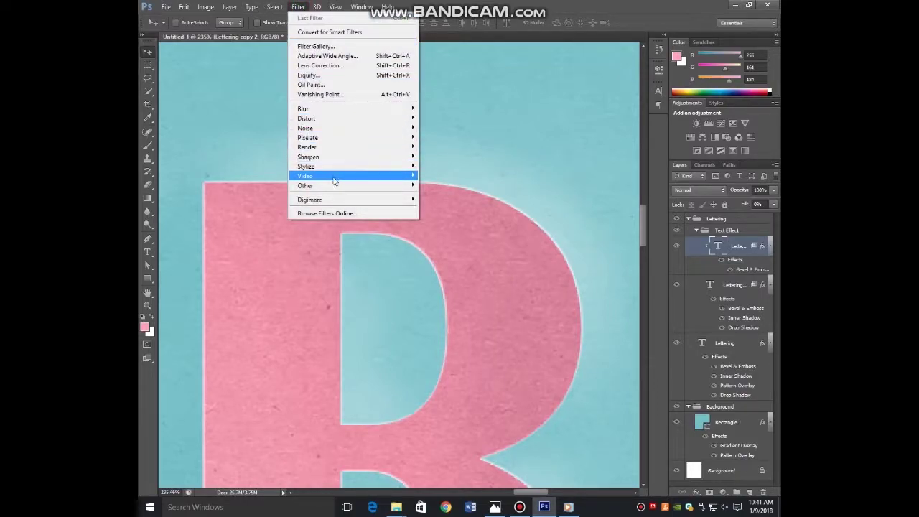
pyautogui.click(326, 109)
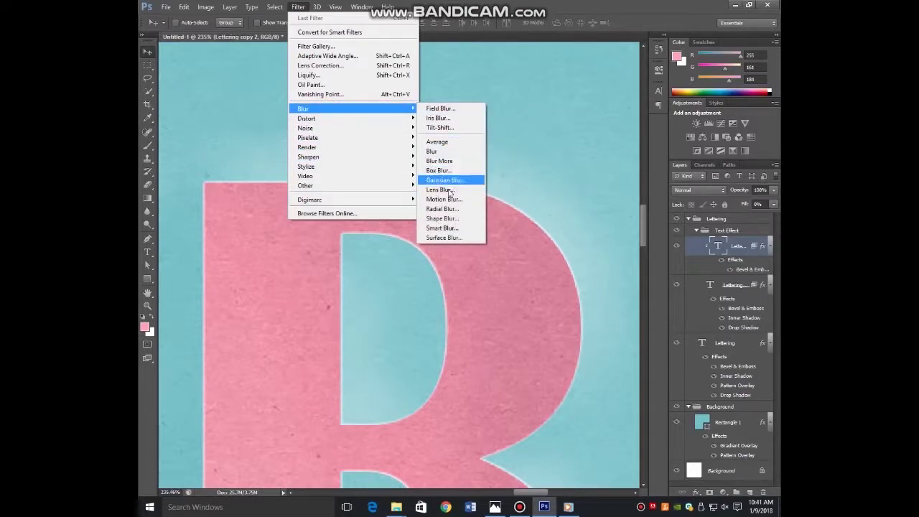
pyautogui.click(445, 180)
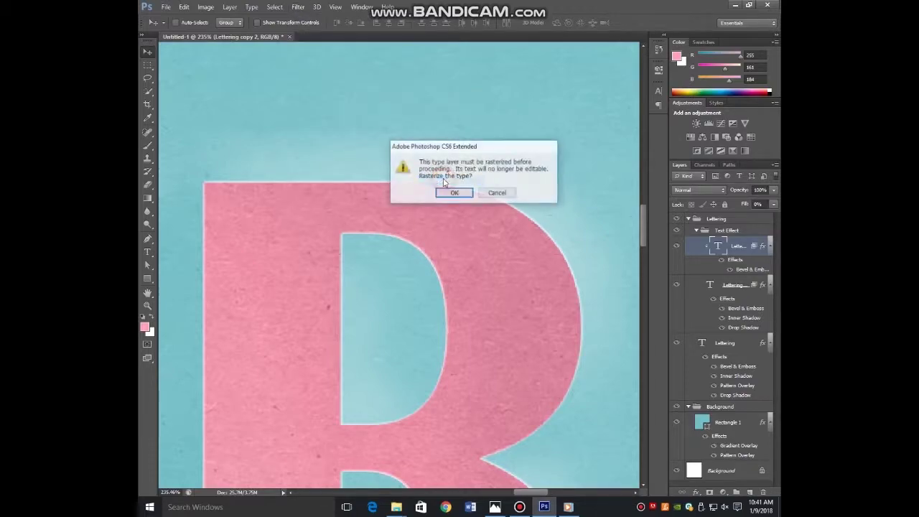
pyautogui.click(453, 193)
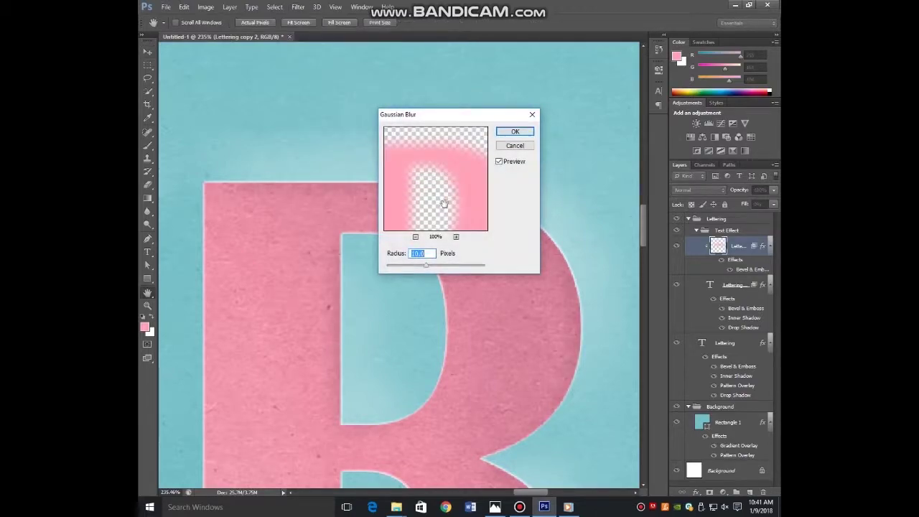
pyautogui.write('1')
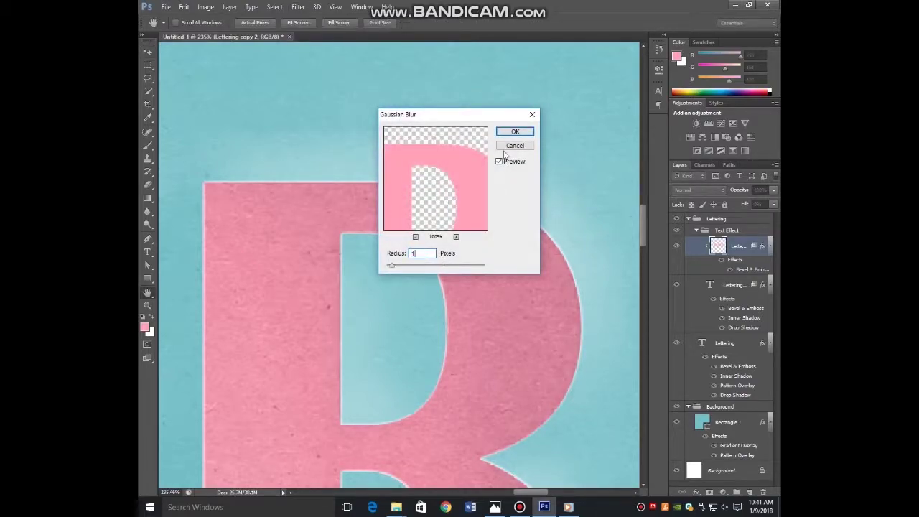
pyautogui.click(515, 133)
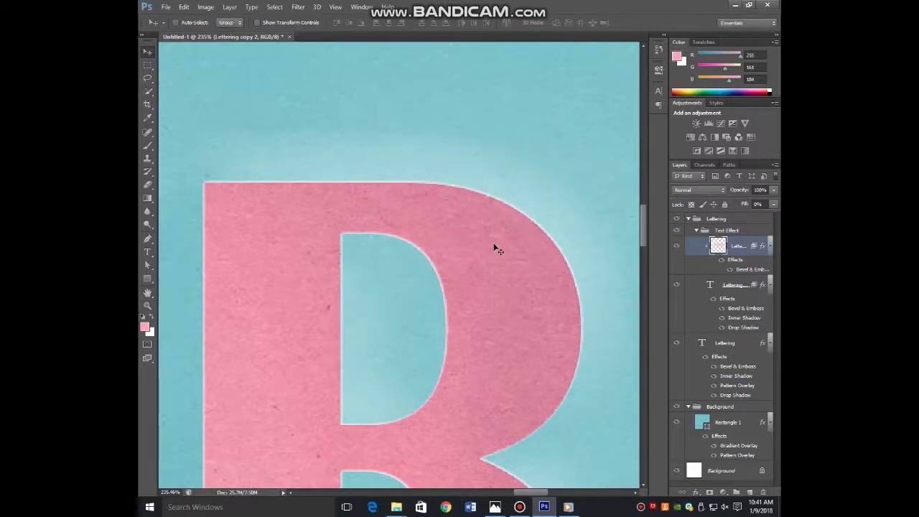
pyautogui.click(675, 247)
pyautogui.click(675, 248)
# - Duplicate the Lettering copy 2 layer above itself and add the duplicate to the clipping mask
pyautogui.moveTo(736, 269); pyautogui.dragTo(739, 236)
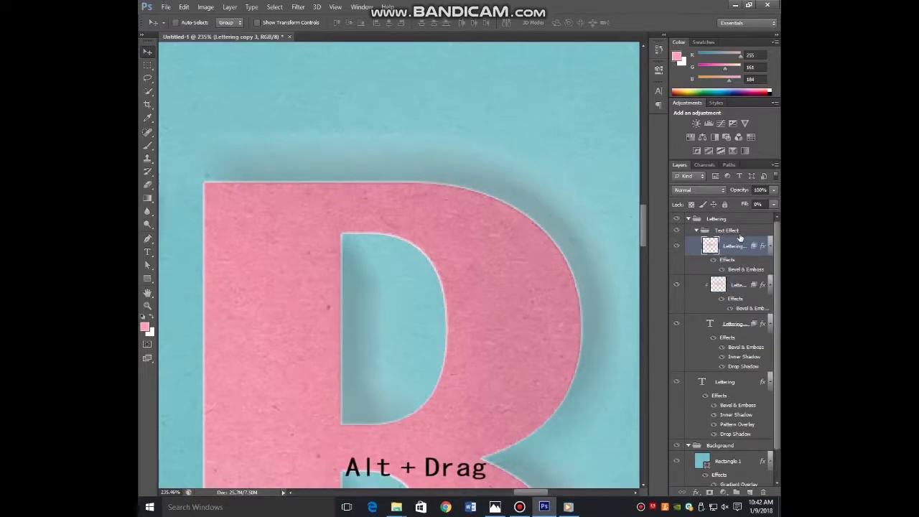
pyautogui.keyDown('alt'); pyautogui.click(728, 273); pyautogui.keyUp('alt')
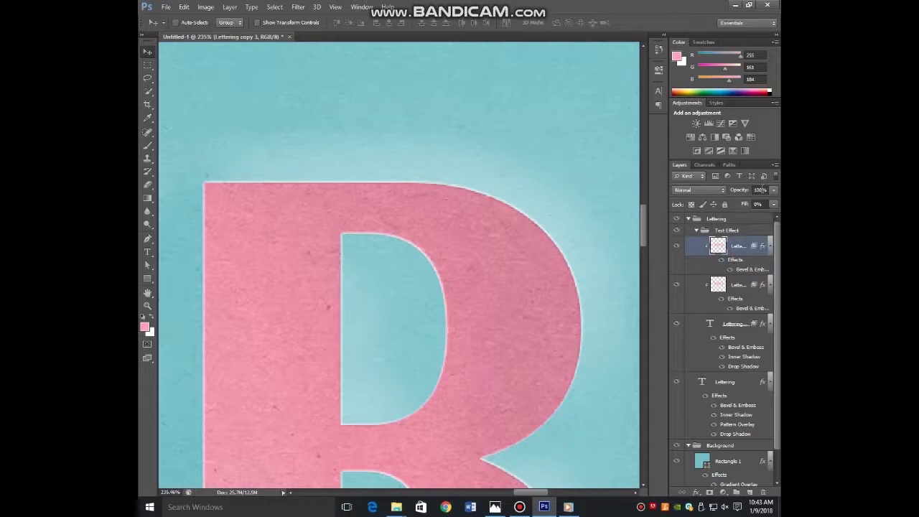
# - Apply a Gaussian Blur with a 6 px radius to the Lettering copy 3 layer
pyautogui.click(297, 7)
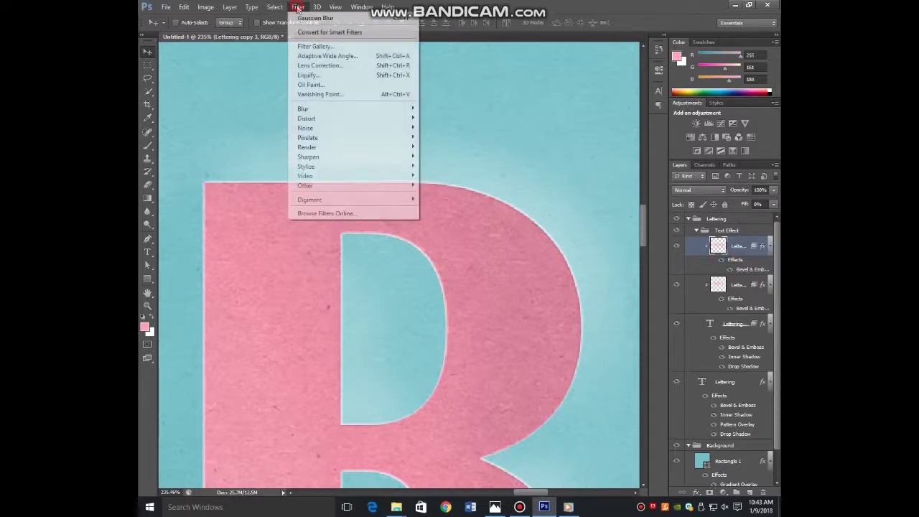
pyautogui.moveTo(368, 108)
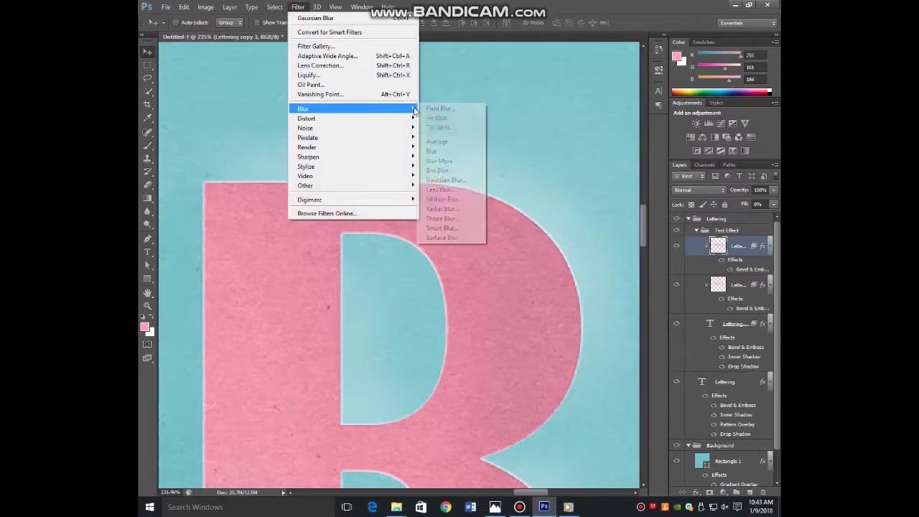
pyautogui.click(445, 180)
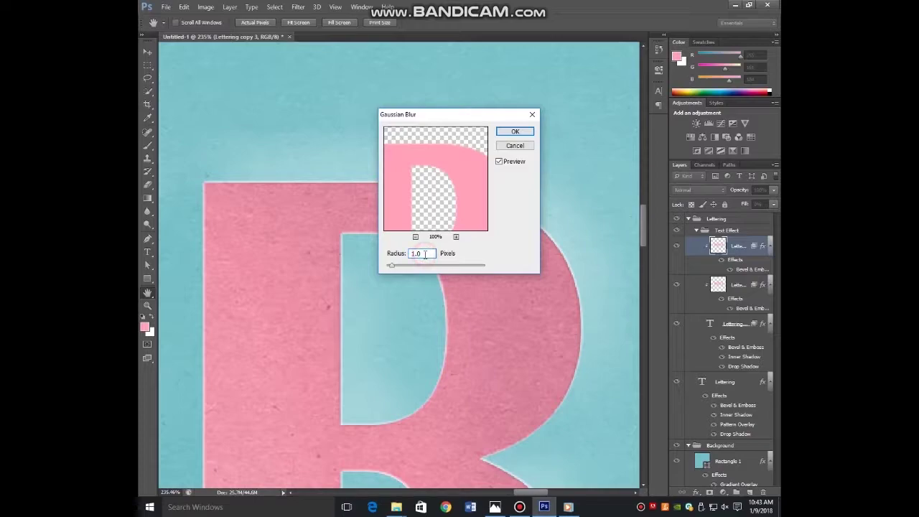
pyautogui.write('6')
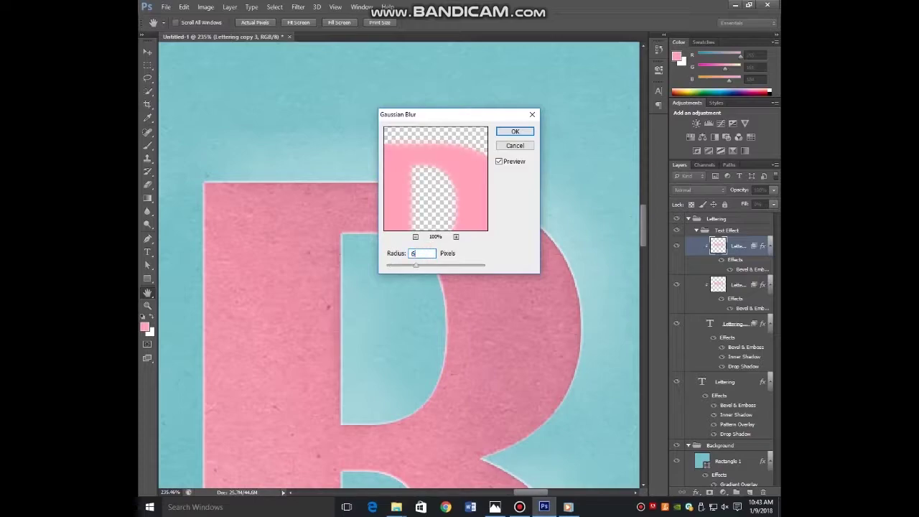
pyautogui.click(525, 132)
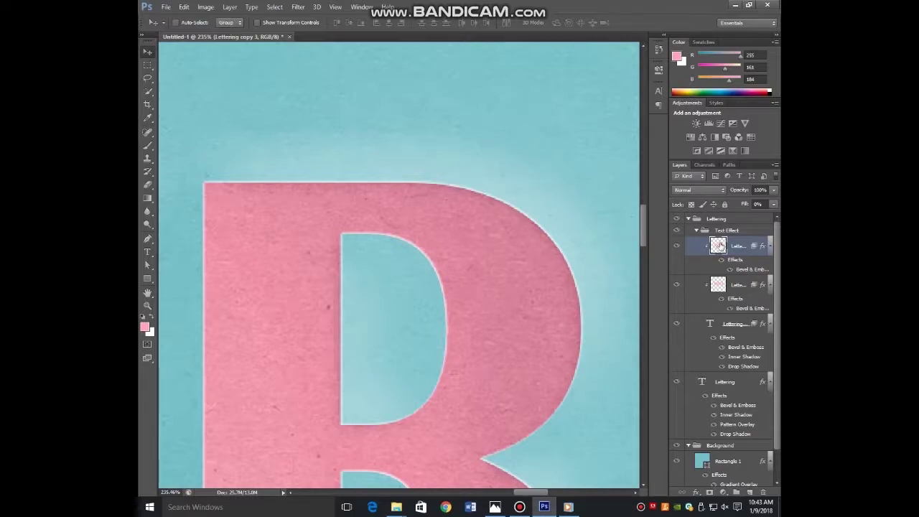
# - Duplicate the Lettering copy 3 layer inside the Text Effect group and clip the duplicate to the layers below
pyautogui.moveTo(736, 244); pyautogui.dragTo(732, 241)
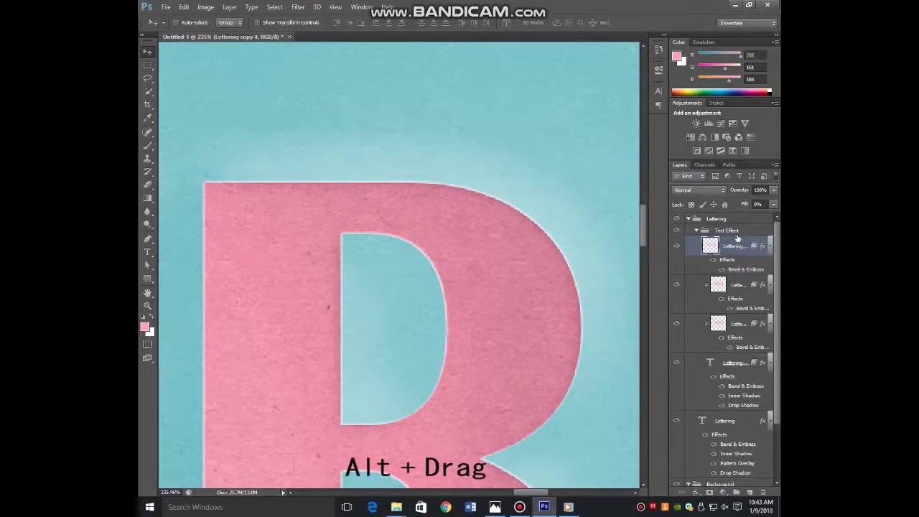
pyautogui.keyDown('alt'); pyautogui.click(731, 273); pyautogui.keyUp('alt')
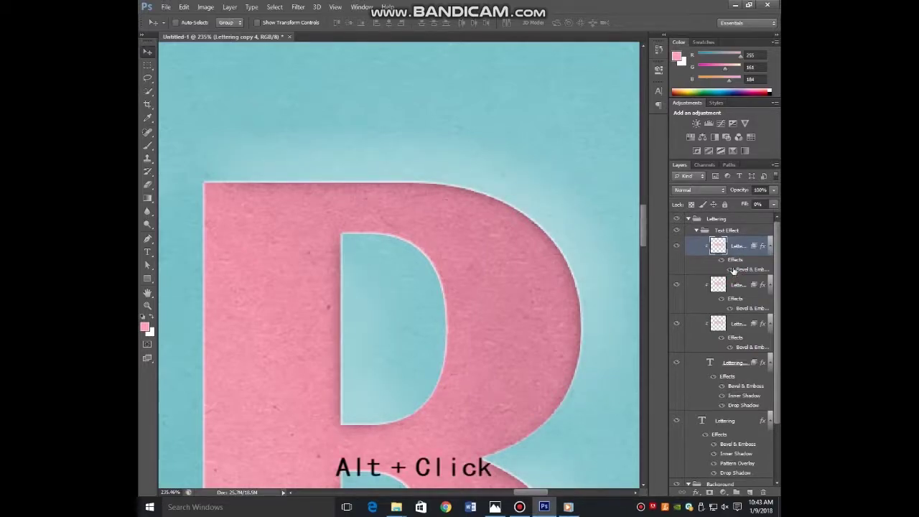
# - Apply a Gaussian Blur with an 8 px radius to the Lettering copy 4 layer
pyautogui.click(297, 7)
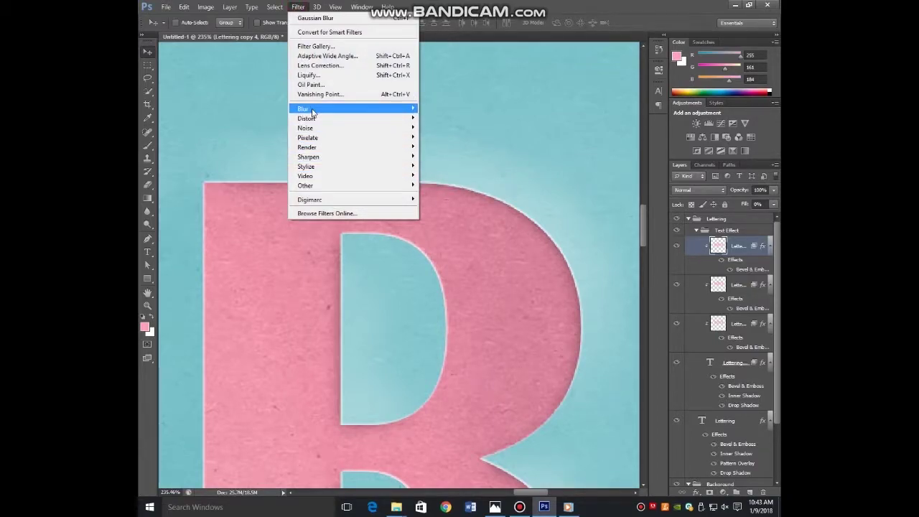
pyautogui.moveTo(312, 110)
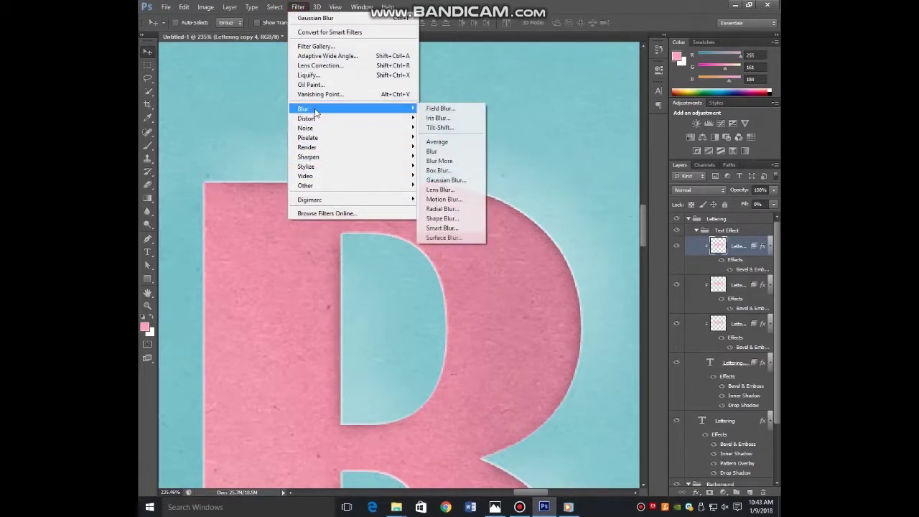
pyautogui.click(458, 181)
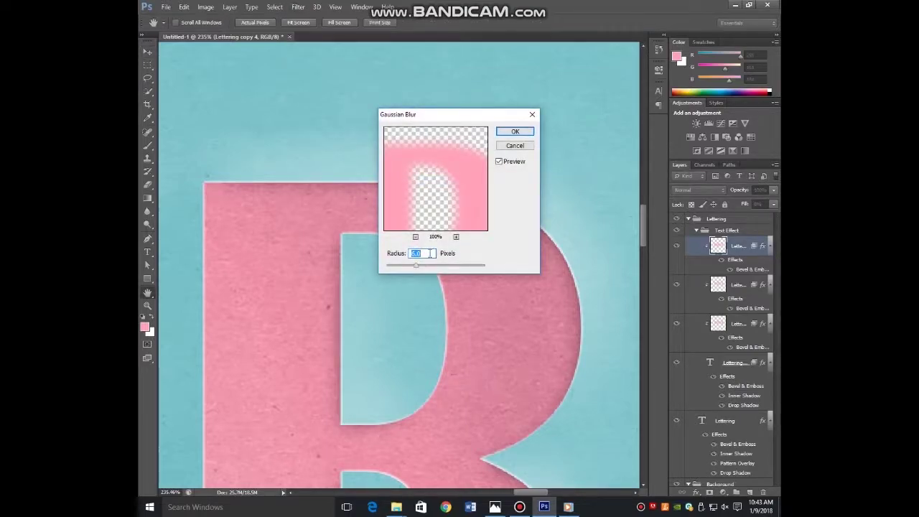
pyautogui.write('8')
pyautogui.click(514, 131)
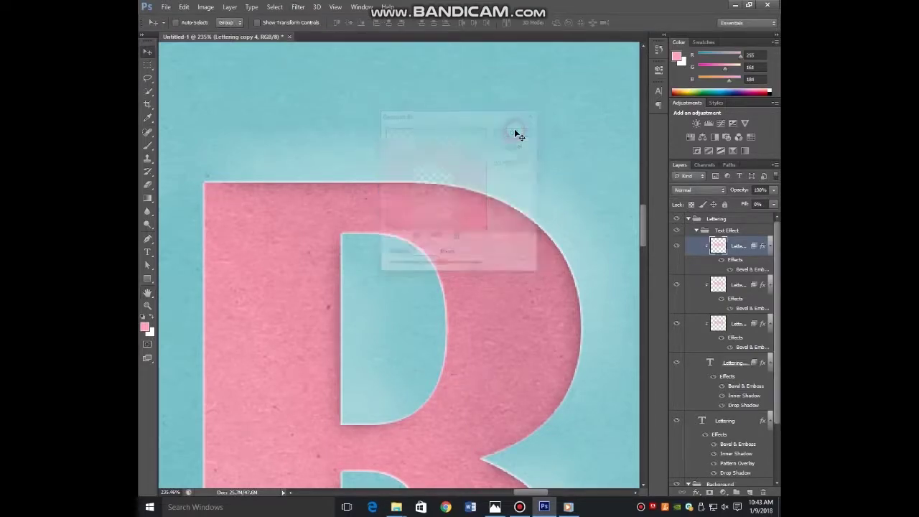
# - Add a clipped duplicate of the Lettering copy 4 layer above it and apply a 10 px Gaussian Blur to the duplicate
pyautogui.moveTo(733, 247); pyautogui.dragTo(734, 249)
pyautogui.keyDown('alt'); pyautogui.click(732, 254); pyautogui.keyUp('alt')
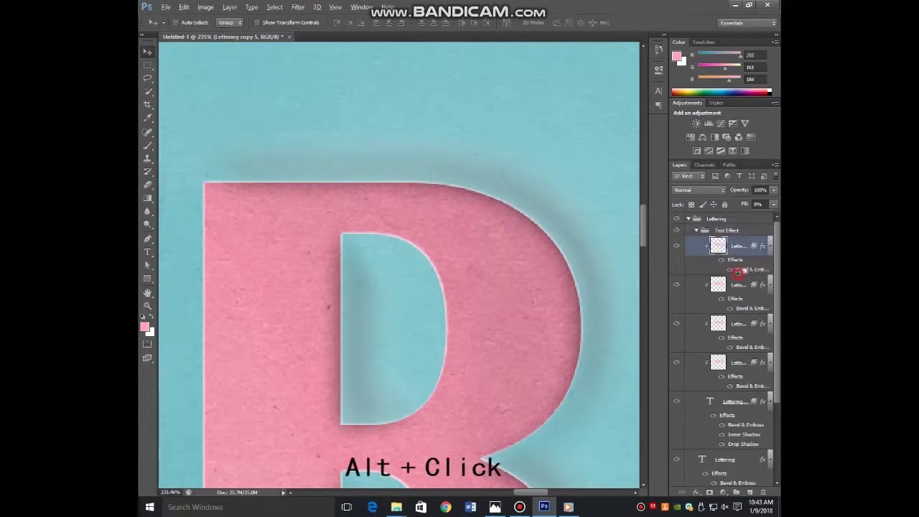
pyautogui.click(298, 6)
pyautogui.moveTo(326, 112)
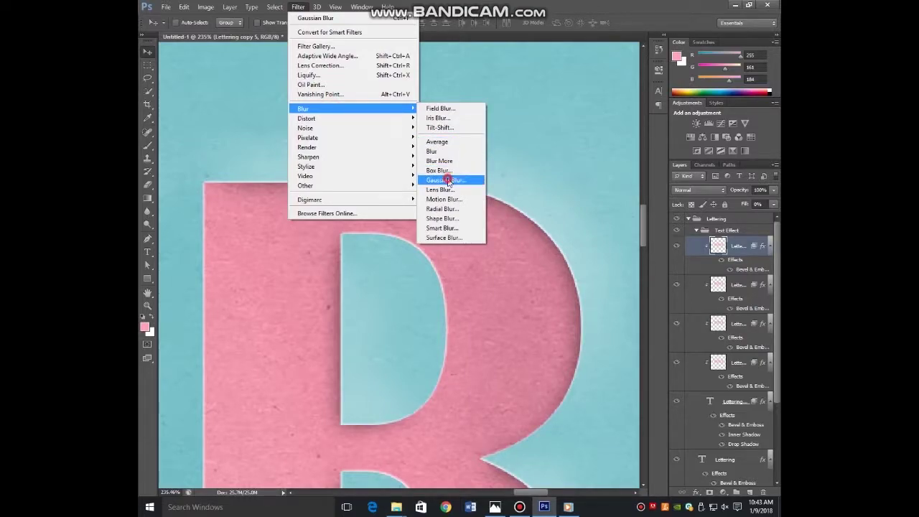
pyautogui.click(444, 180)
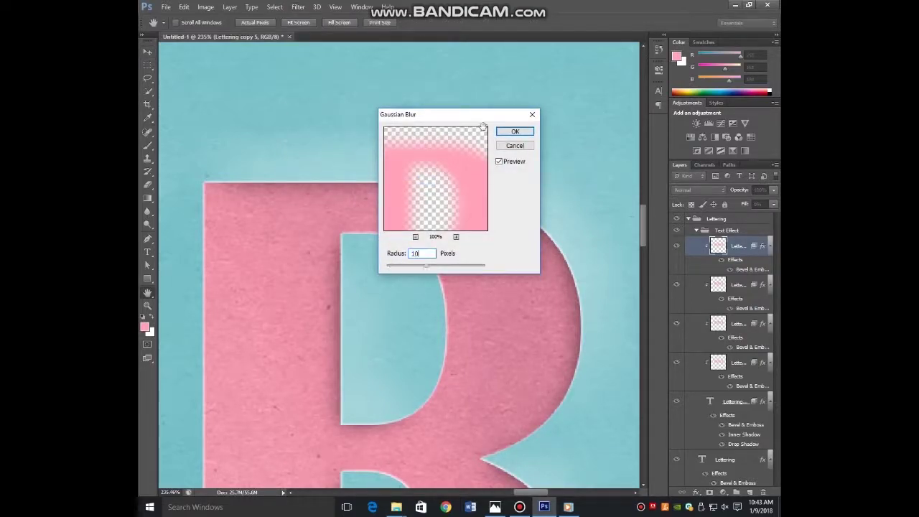
pyautogui.click(514, 131)
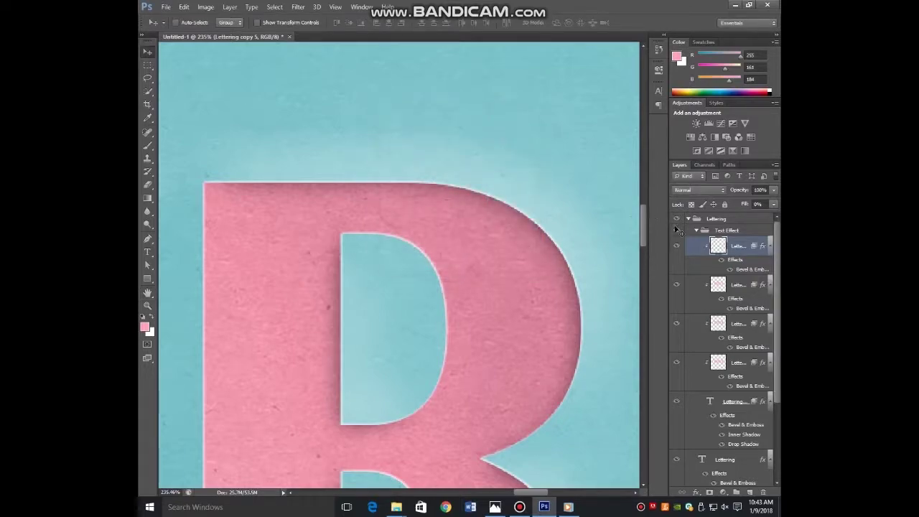
# - Add a clipped duplicate of the Lettering copy 5 layer above it and apply a 20 px Gaussian Blur to the duplicate
pyautogui.moveTo(746, 255)
pyautogui.mouseDown()
pyautogui.moveTo(738, 247)
pyautogui.moveTo(737, 255)
pyautogui.mouseUp()
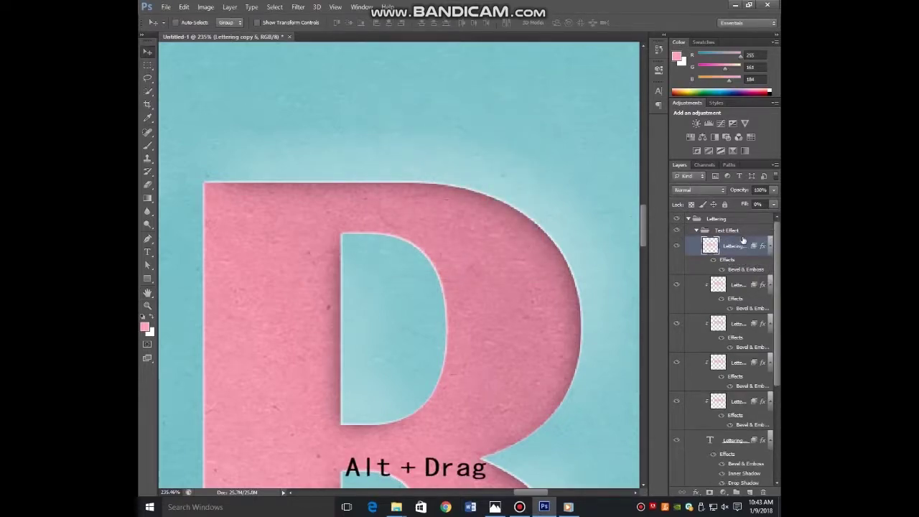
pyautogui.keyDown('alt'); pyautogui.click(739, 277); pyautogui.keyUp('alt')
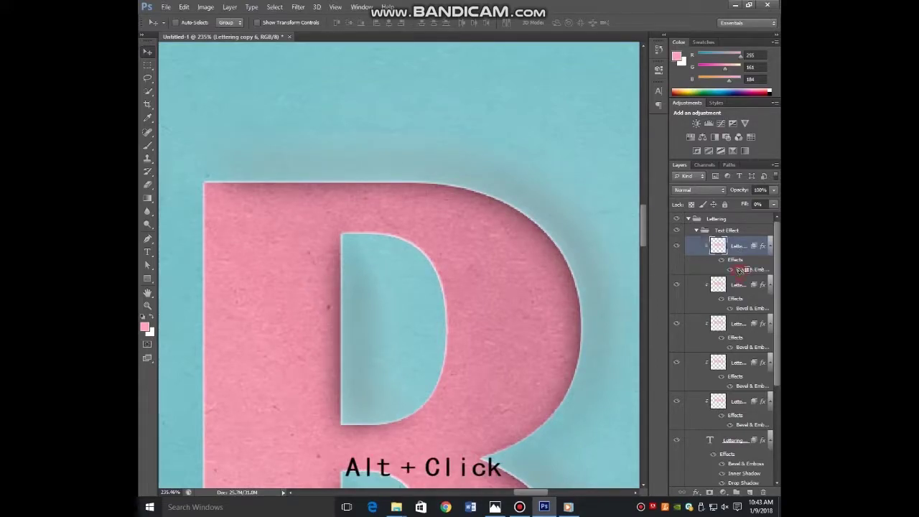
pyautogui.click(297, 6)
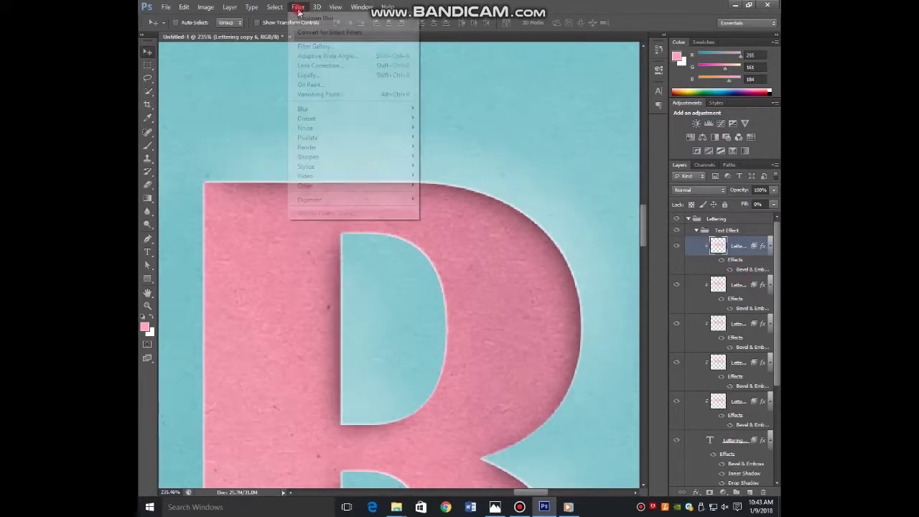
pyautogui.click(327, 108)
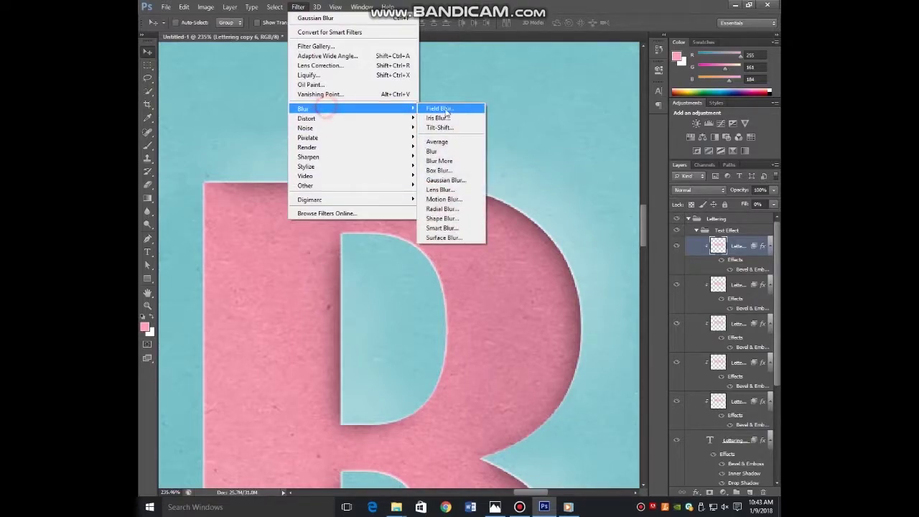
pyautogui.click(458, 181)
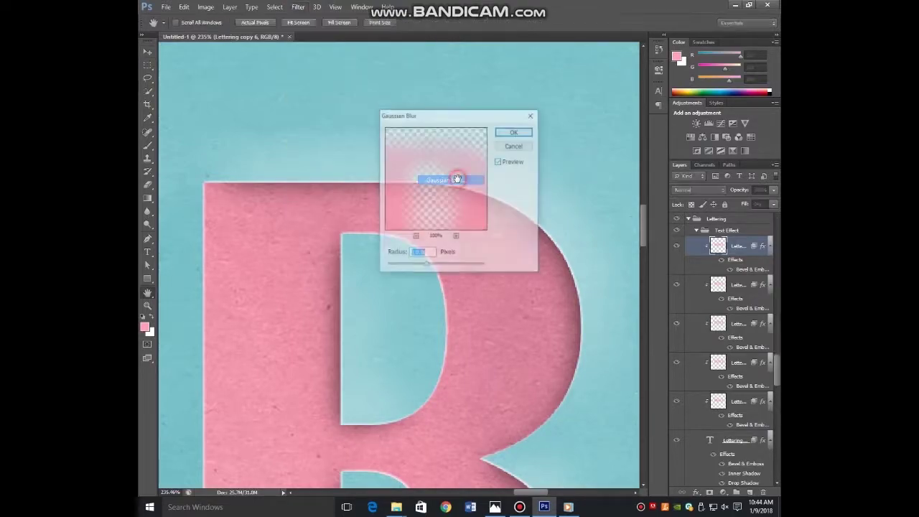
pyautogui.write('20')
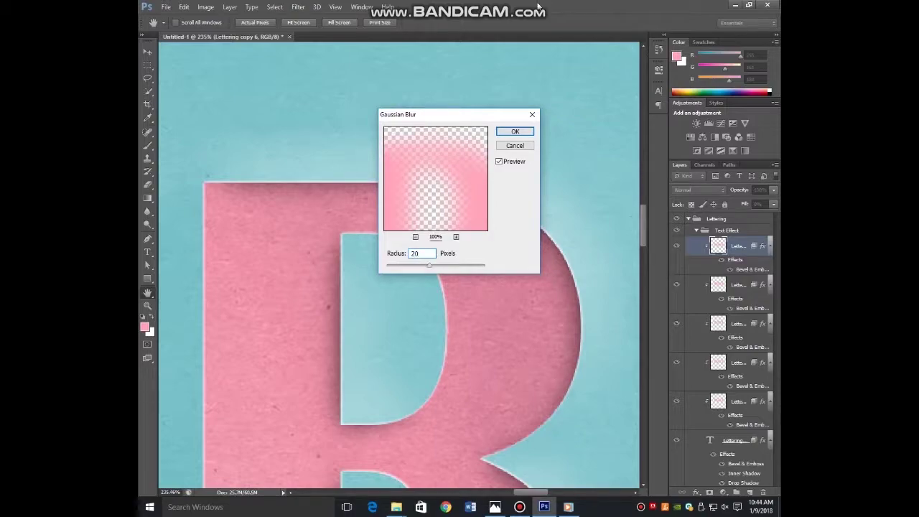
pyautogui.click(514, 132)
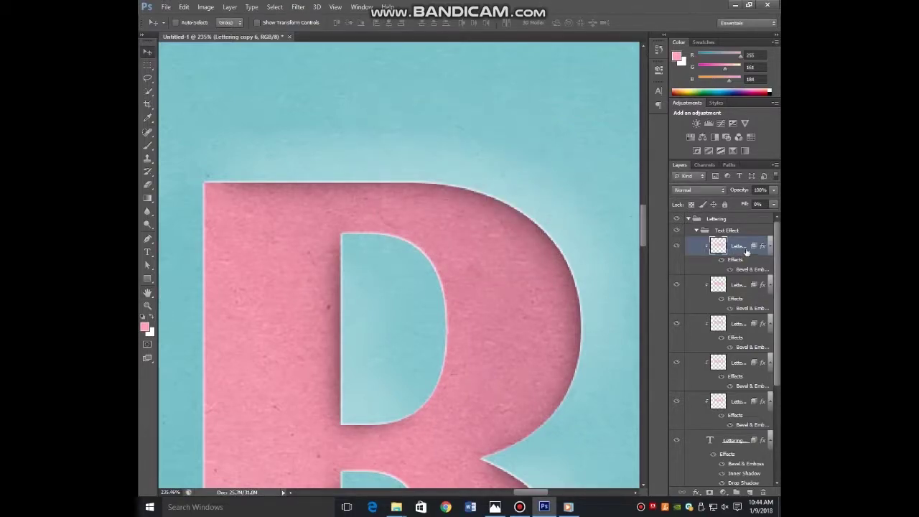
# - Add a clipped duplicate of the Lettering copy 6 layer above it and apply a 30 px Gaussian Blur to the duplicate
pyautogui.moveTo(738, 244); pyautogui.dragTo(738, 241)
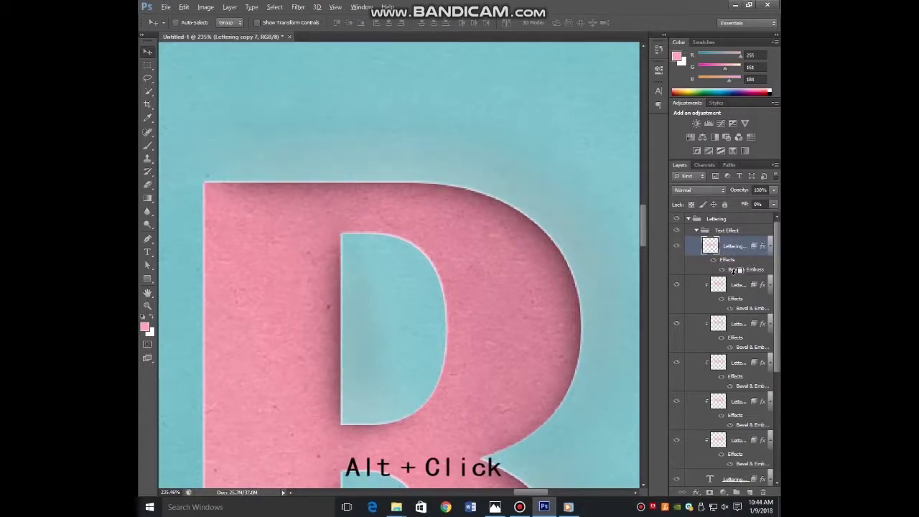
pyautogui.keyDown('alt'); pyautogui.click(730, 270); pyautogui.keyUp('alt')
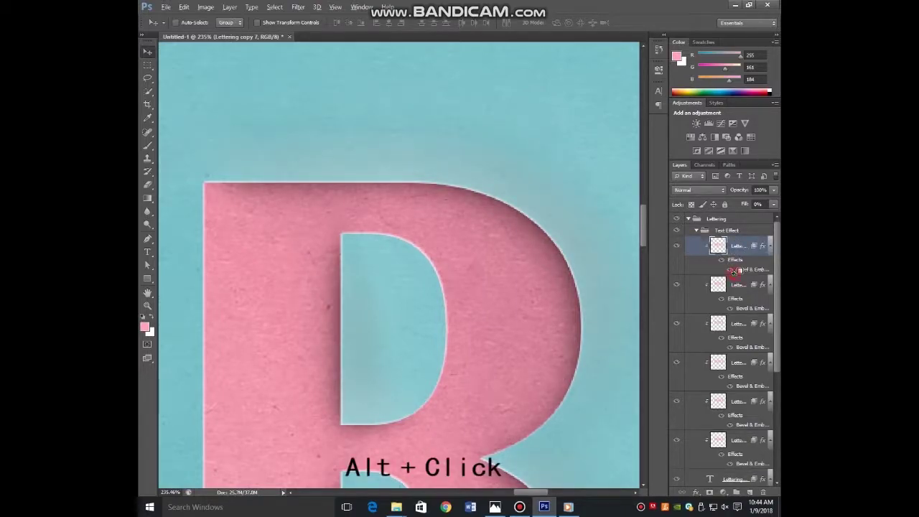
pyautogui.click(298, 7)
pyautogui.moveTo(358, 112)
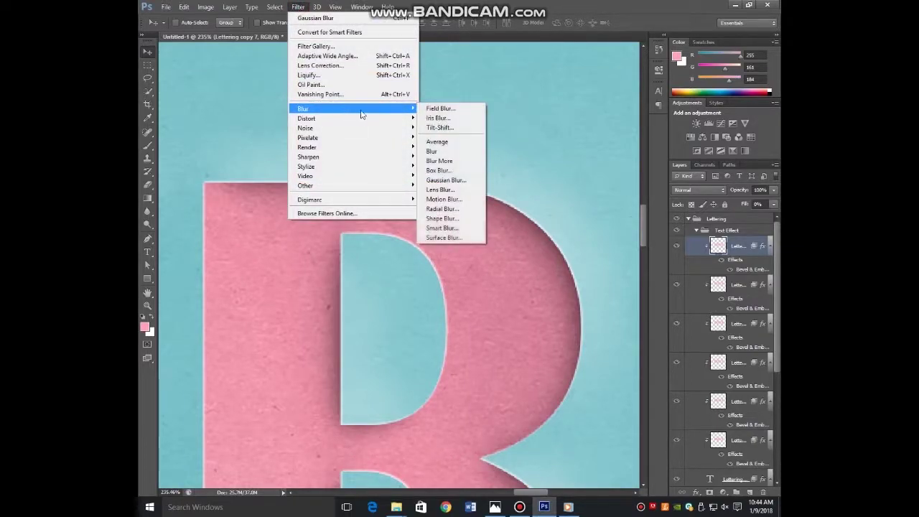
pyautogui.click(454, 181)
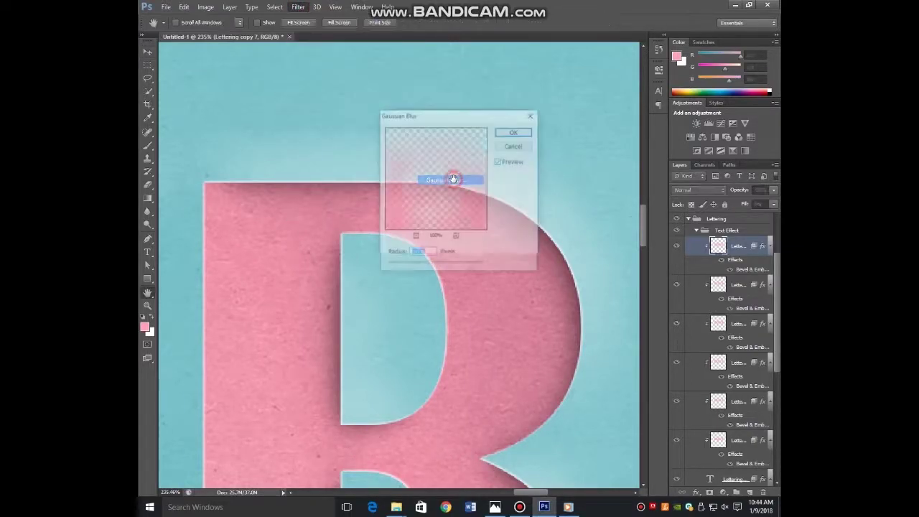
pyautogui.write('30')
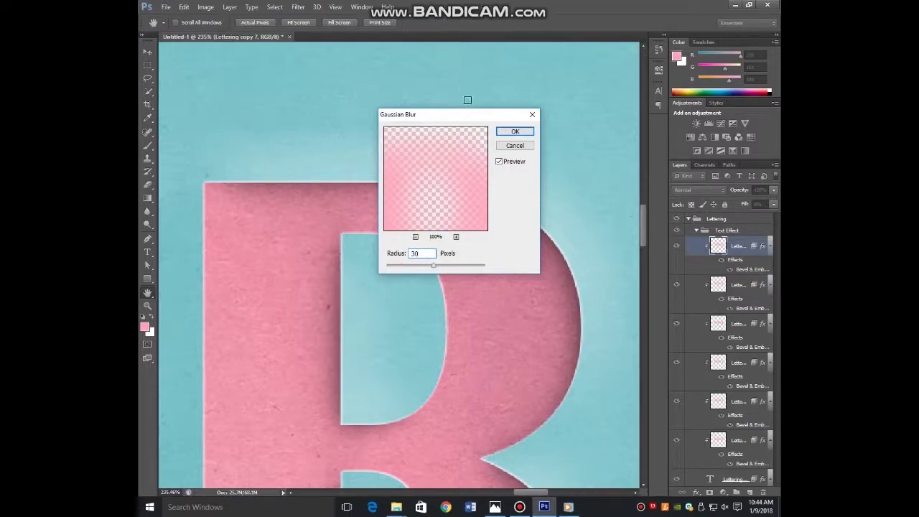
pyautogui.click(500, 132)
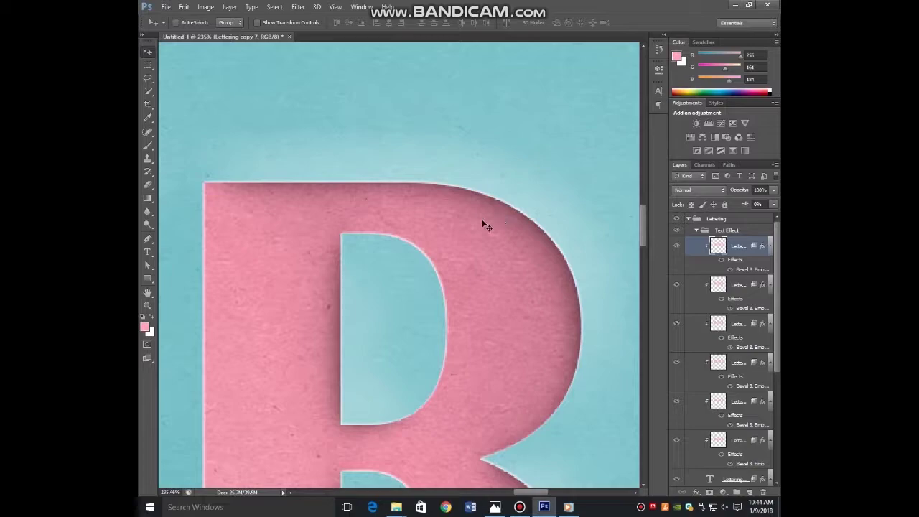
# - Add a Satin effect to the Lettering copy 7 layer with the Soft Light blend mode and white (ffffff) as its color
pyautogui.scroll(-3, 437, 213)
pyautogui.scroll(-3, 419, 207)
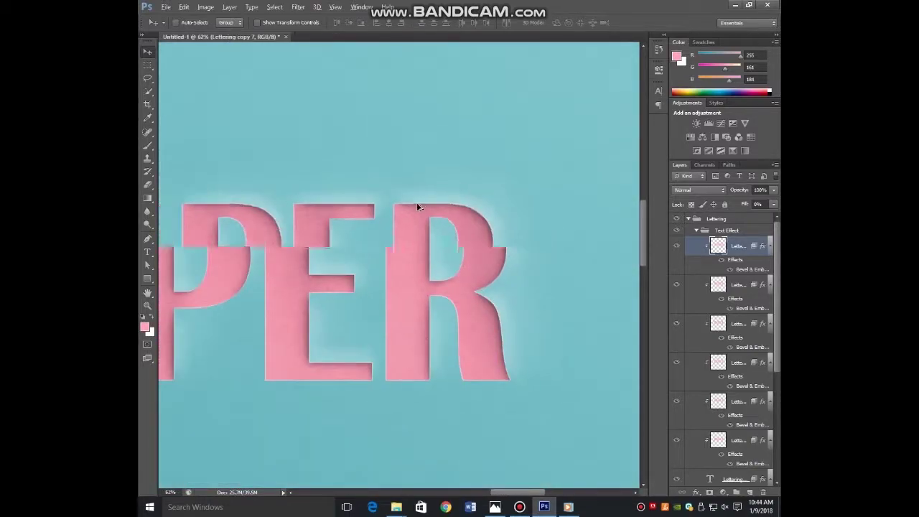
pyautogui.scroll(-2, 254, 200)
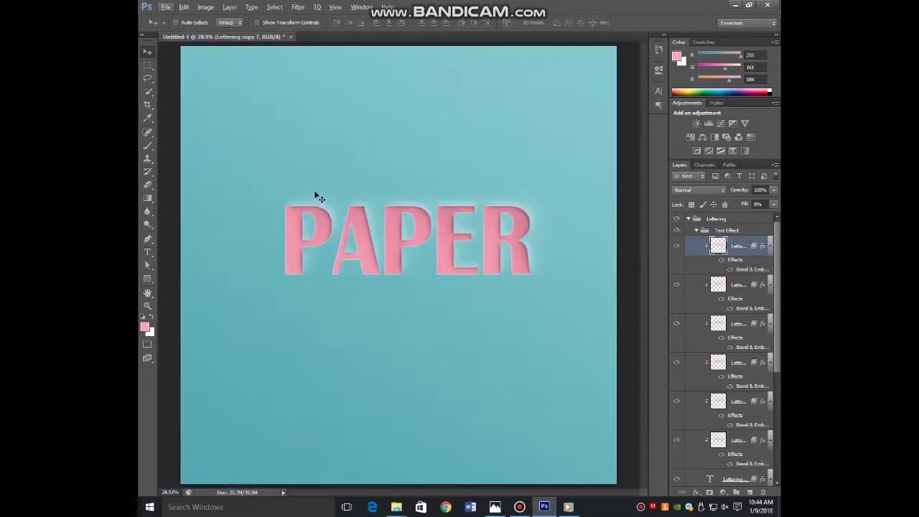
pyautogui.click(695, 491)
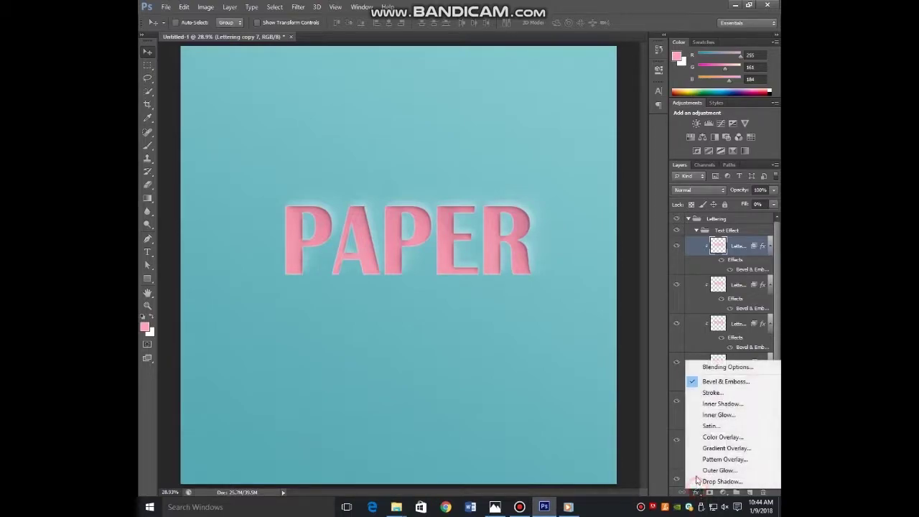
pyautogui.click(720, 427)
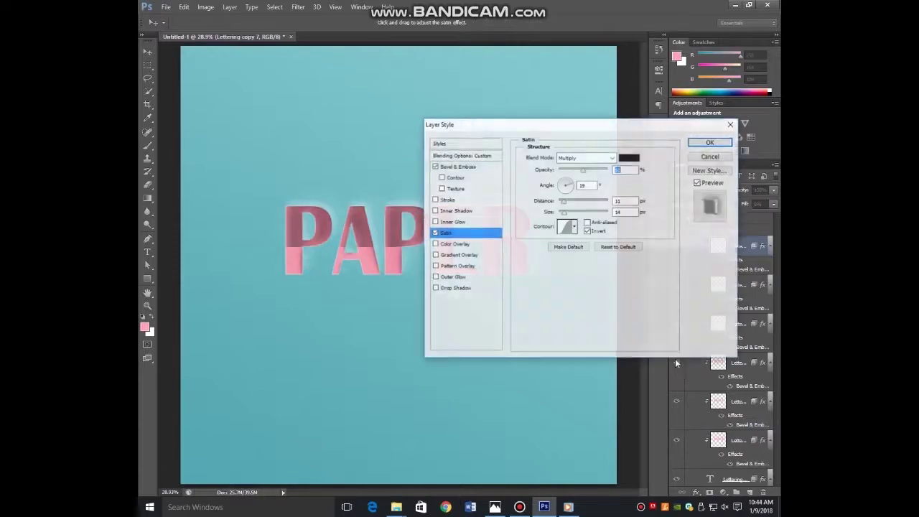
pyautogui.click(595, 157)
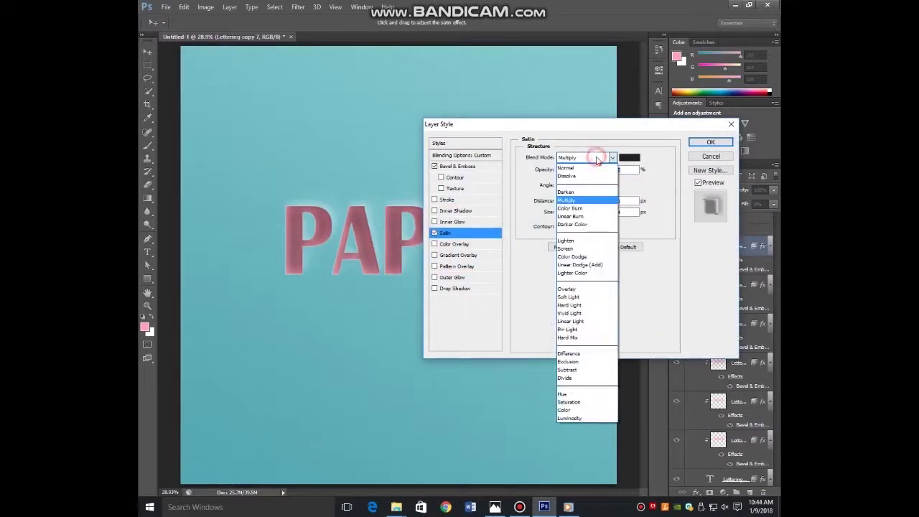
pyautogui.click(583, 298)
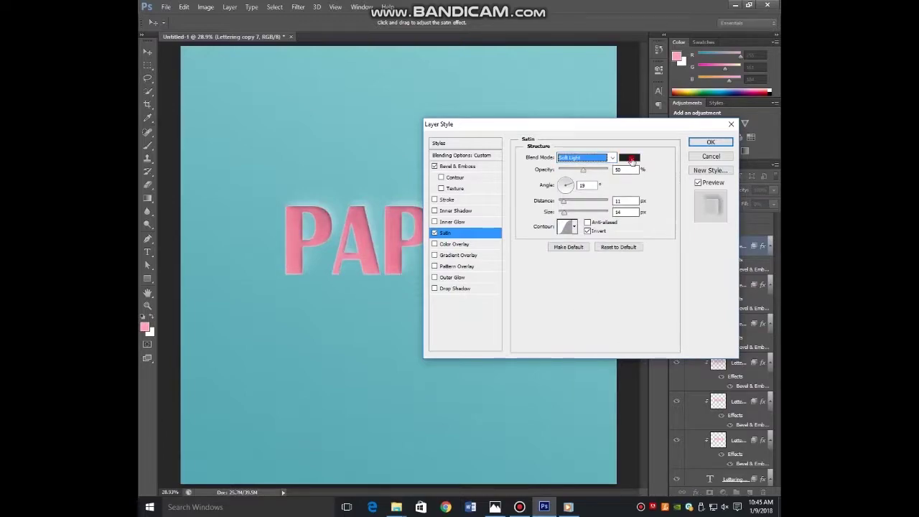
pyautogui.click(629, 157)
pyautogui.moveTo(362, 155); pyautogui.dragTo(324, 135)
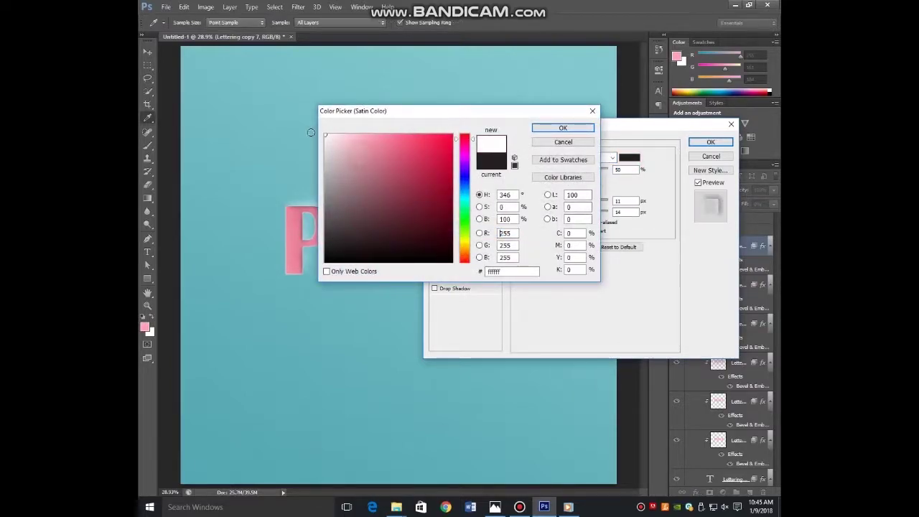
pyautogui.click(560, 128)
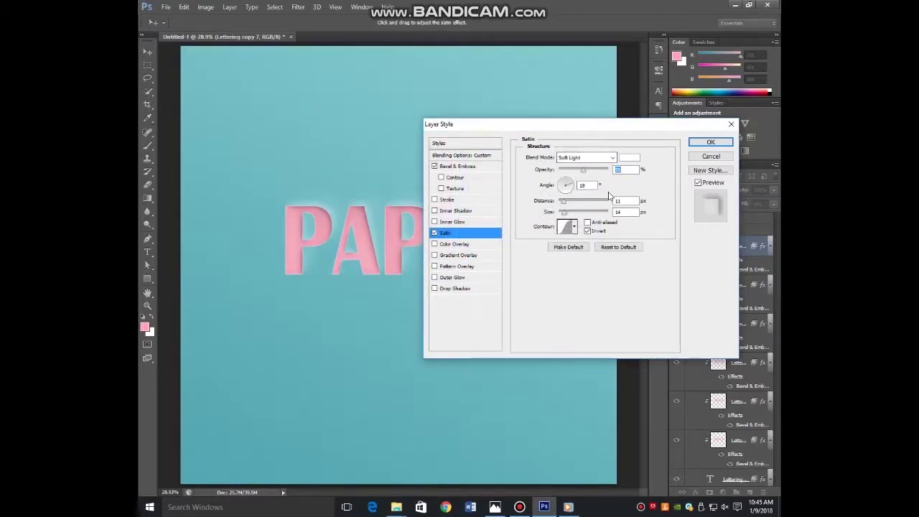
# - Set the Satin effect's opacity to 20%, angle to 45°, distance to 90 px and size to 90 px
pyautogui.write('0')
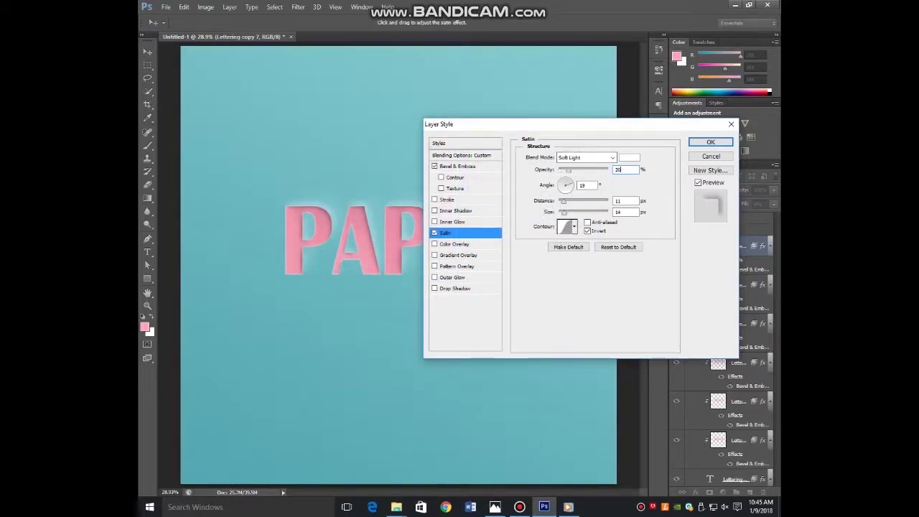
pyautogui.doubleClick(589, 184)
pyautogui.write('45')
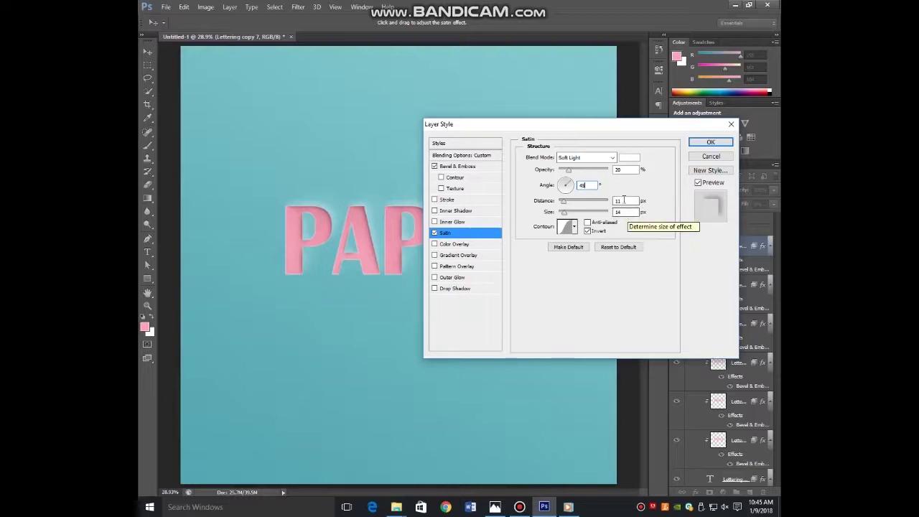
pyautogui.doubleClick(622, 201)
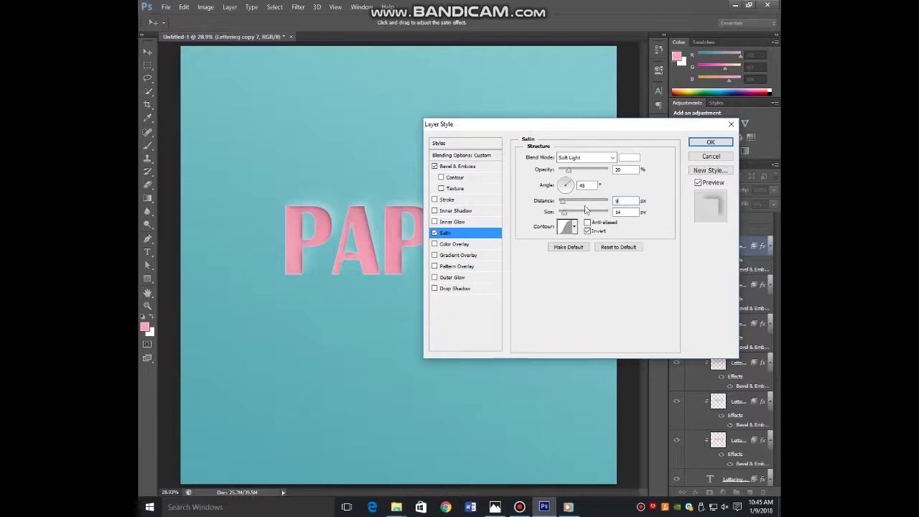
pyautogui.doubleClick(621, 211)
pyautogui.write('90')
# - Choose the first, linear contour preset for the Satin effect and turn on anti-aliasing
pyautogui.click(573, 227)
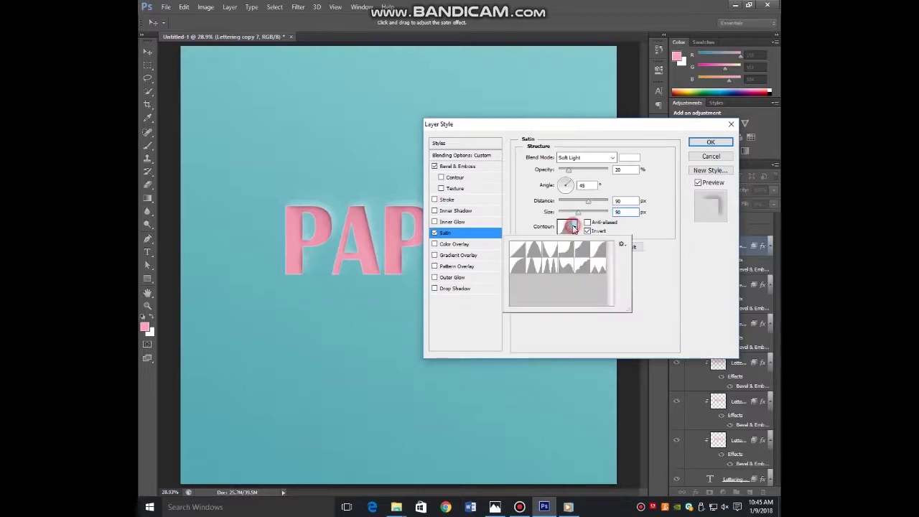
pyautogui.click(519, 251)
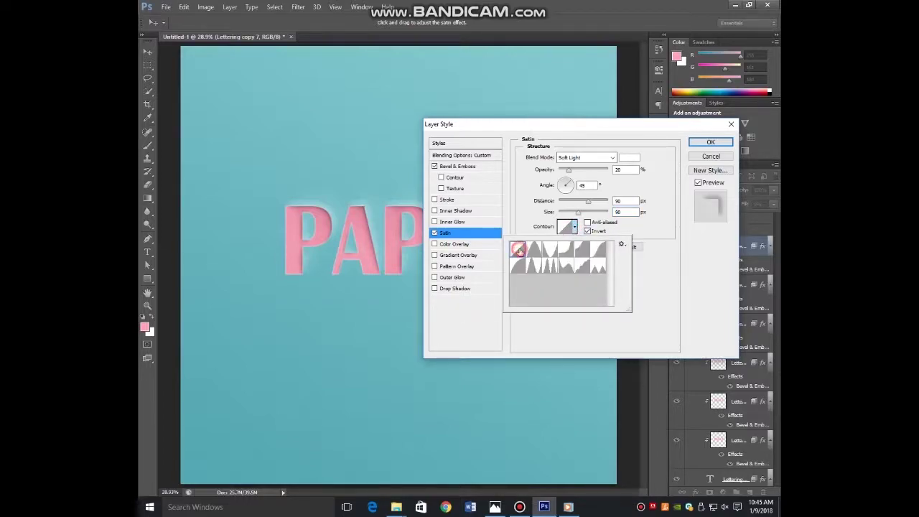
pyautogui.click(668, 255)
pyautogui.click(587, 223)
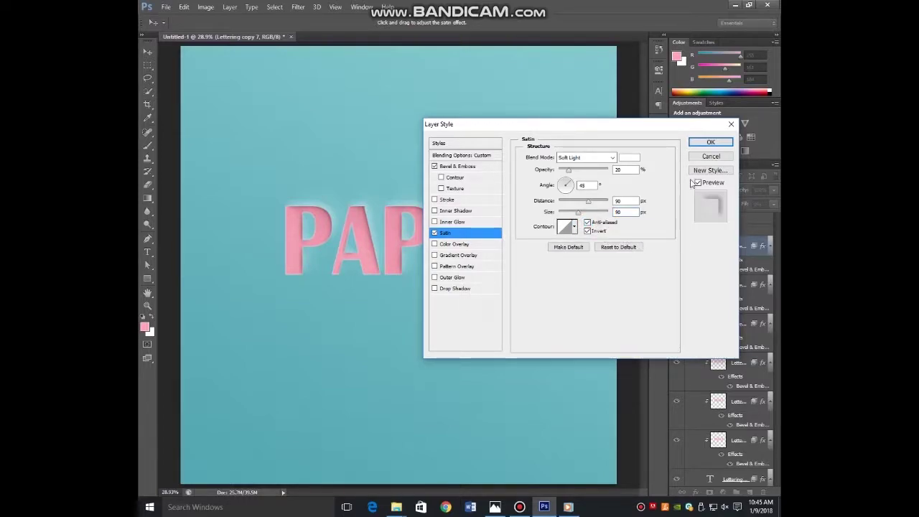
# - Apply the Satin effect to the top lettering copy and collapse the Text Effect group
pyautogui.click(707, 141)
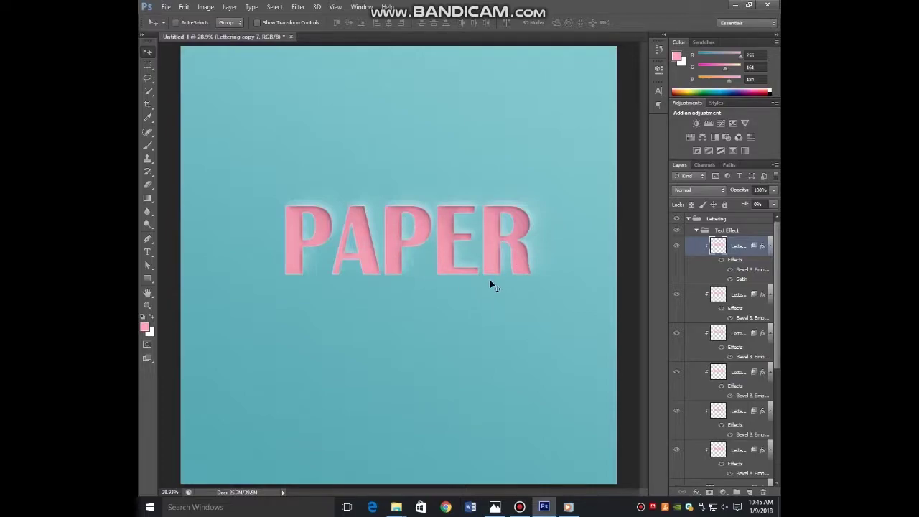
pyautogui.click(695, 230)
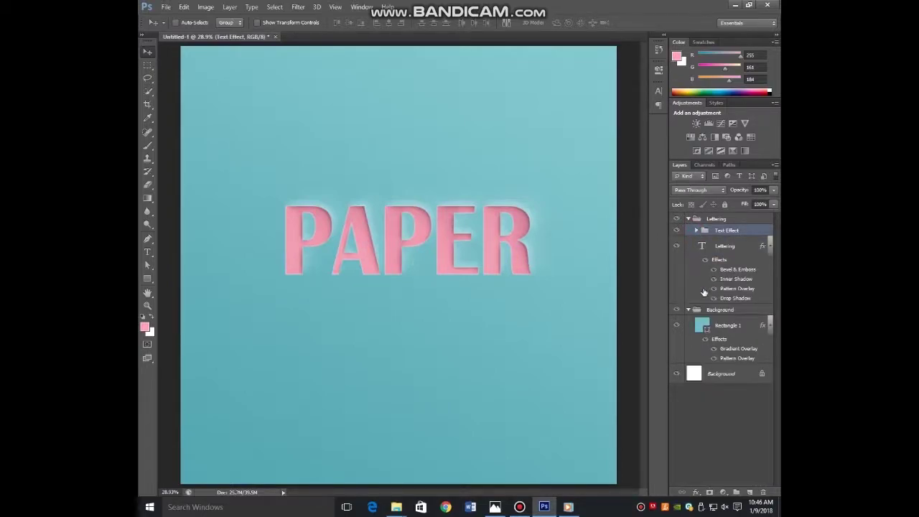
# - Create a new empty layer and place it between the Lettering and Background groups
pyautogui.click(722, 311)
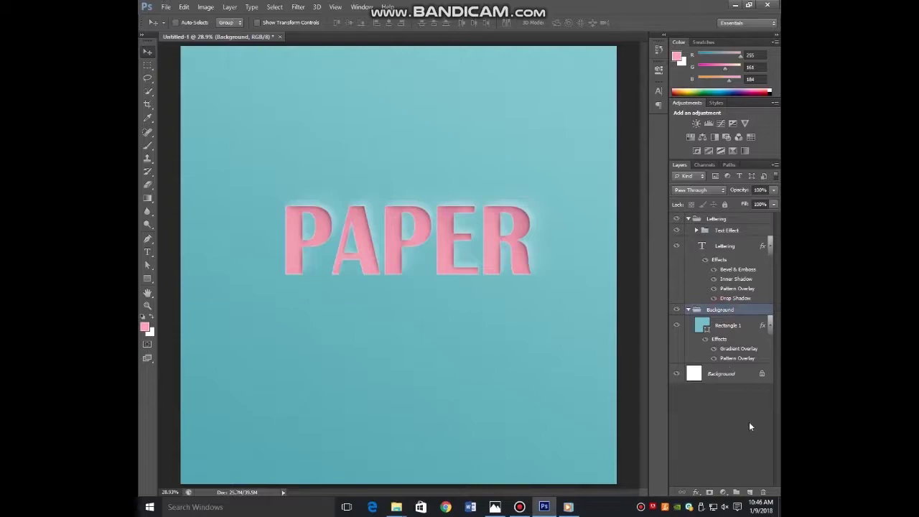
pyautogui.click(749, 493)
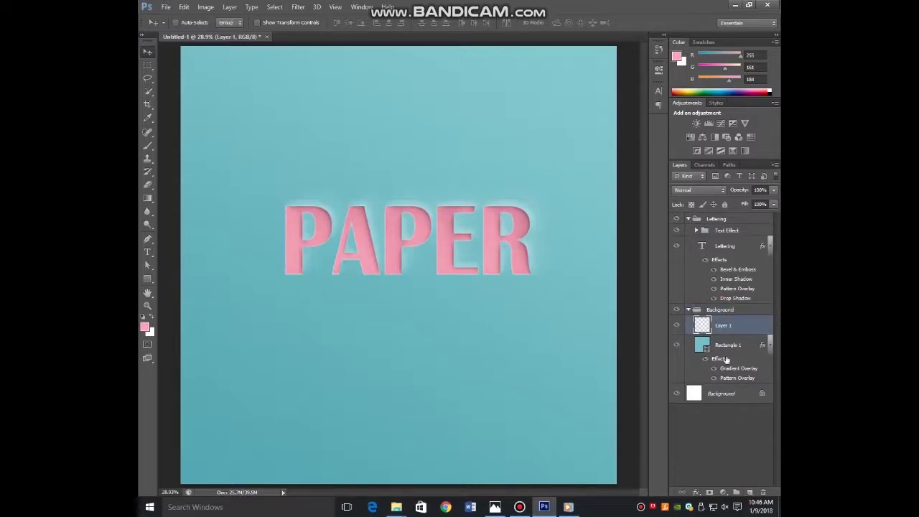
pyautogui.doubleClick(724, 325)
pyautogui.moveTo(726, 310); pyautogui.dragTo(729, 291)
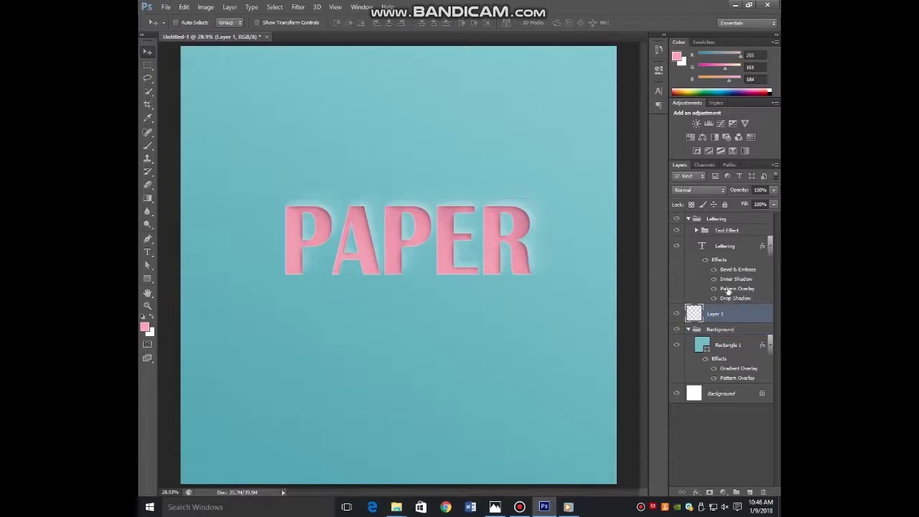
# - Load the outline of the Lettering text layer as a selection and make Layer 1 the active layer
pyautogui.click(702, 246)
pyautogui.rightClick(703, 247)
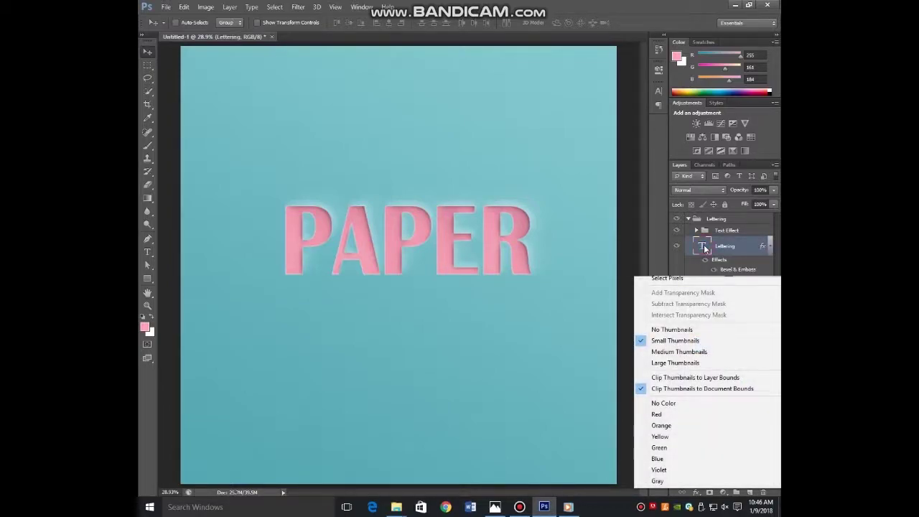
pyautogui.press('Escape')
pyautogui.keyDown('ctrl'); pyautogui.click(702, 246); pyautogui.keyUp('ctrl')
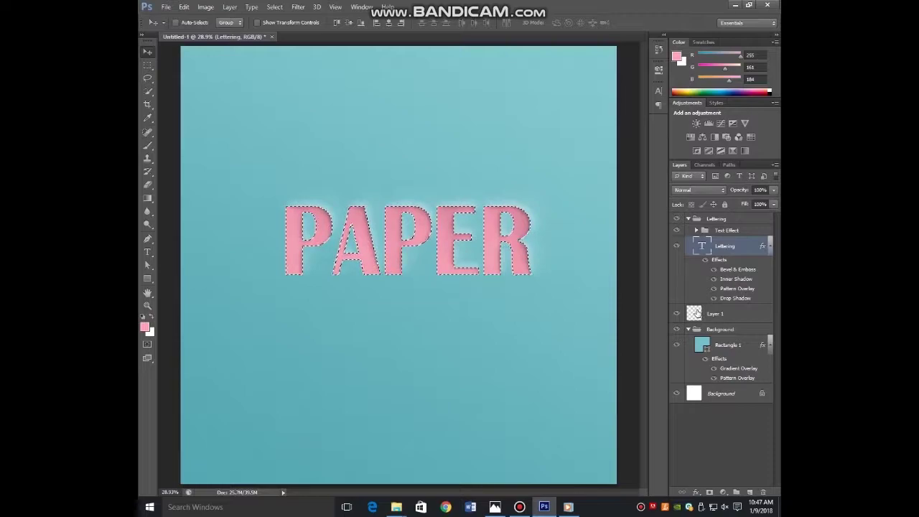
pyautogui.click(699, 309)
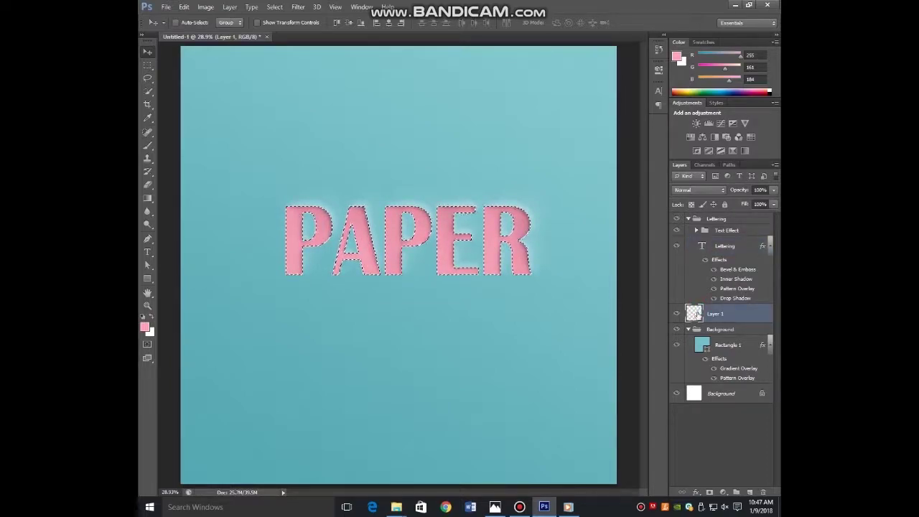
pyautogui.hotkey('ctrl', 'c')
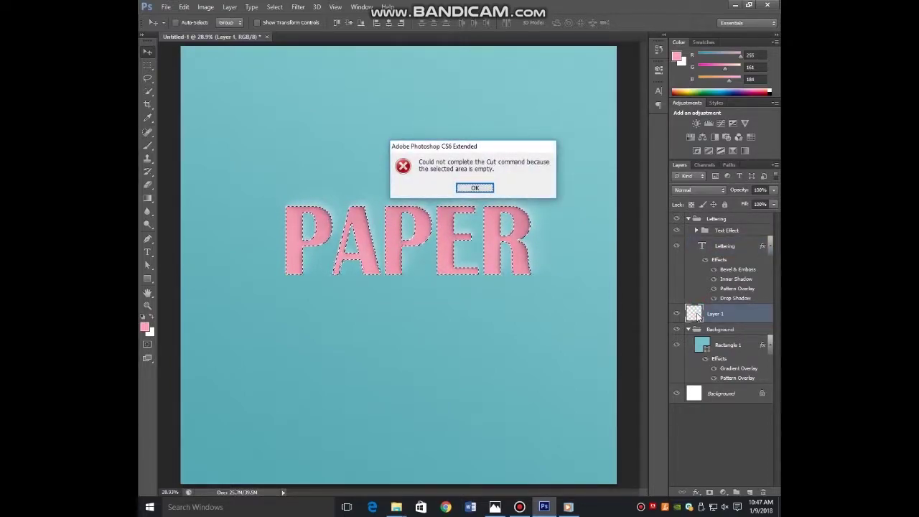
pyautogui.click(467, 190)
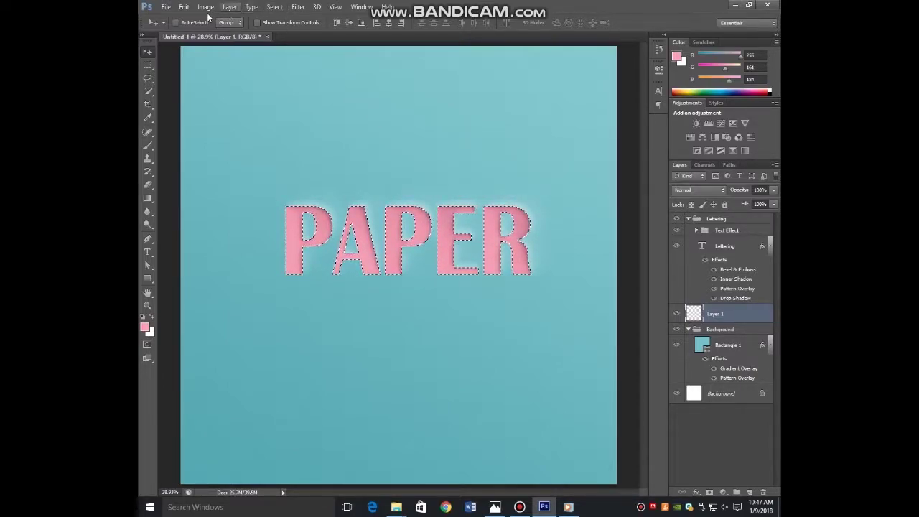
# - Fill the lettering-shaped selection on Layer 1 with dark teal (0a454a) in Normal mode at 100% opacity
pyautogui.click(184, 7)
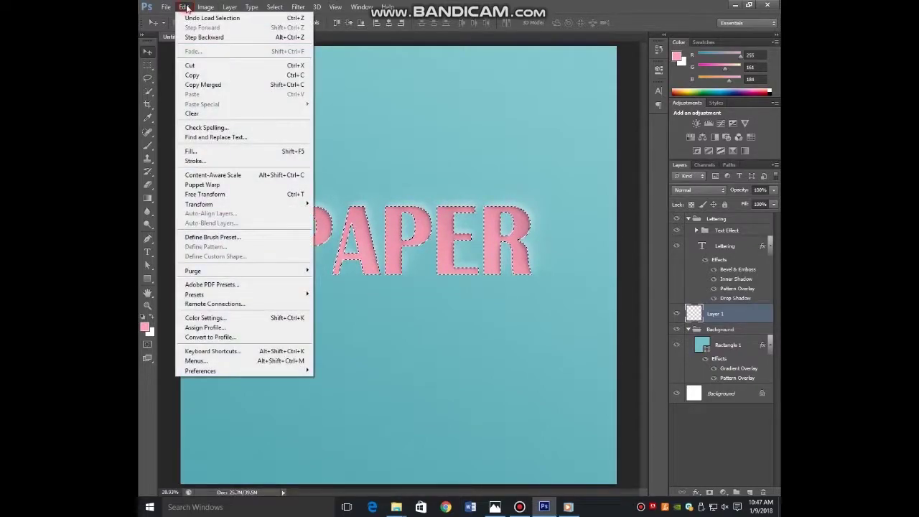
pyautogui.click(219, 151)
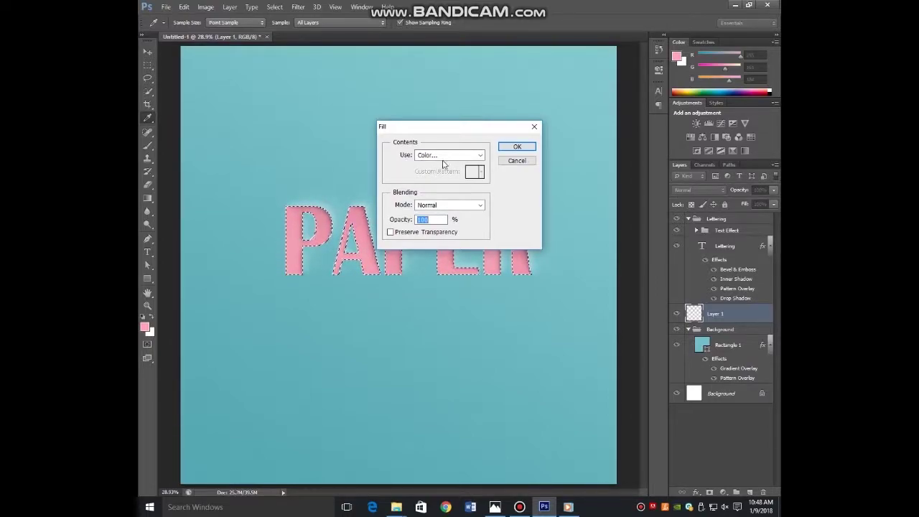
pyautogui.click(444, 155)
pyautogui.click(441, 183)
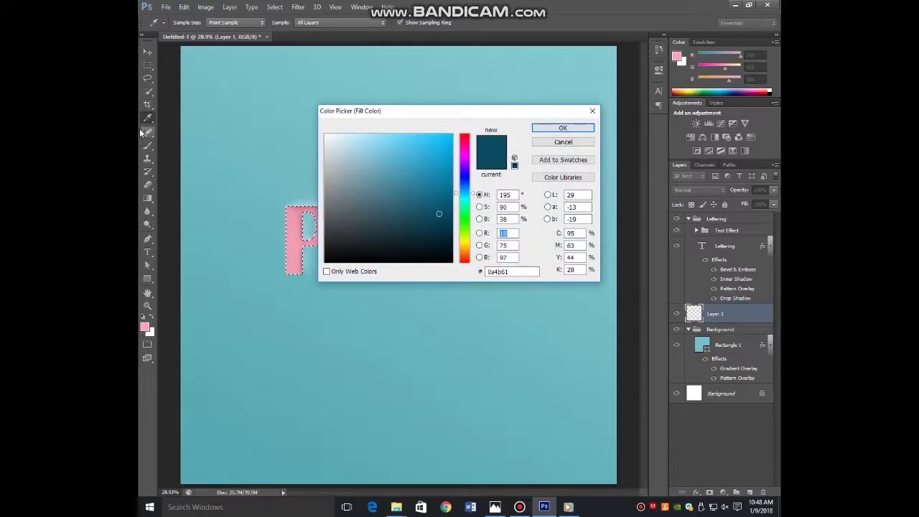
pyautogui.click(241, 125)
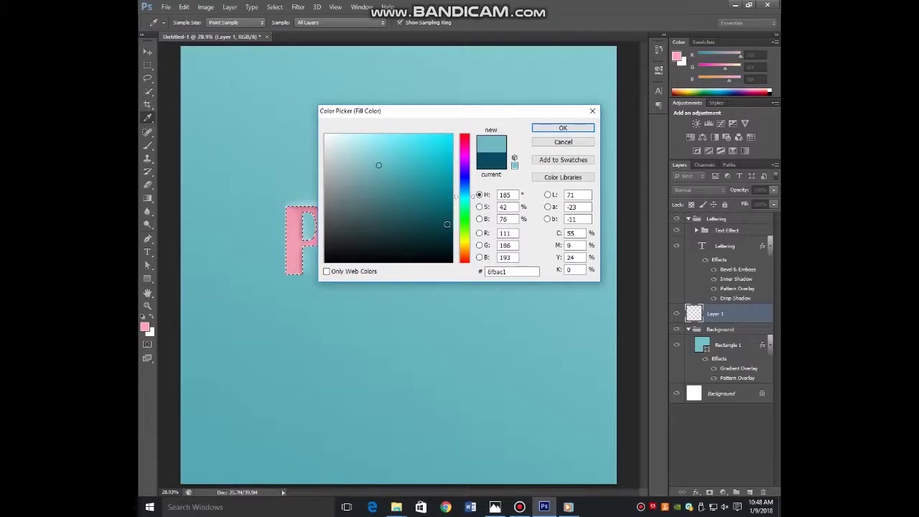
pyautogui.click(434, 220)
pyautogui.moveTo(437, 233); pyautogui.dragTo(436, 225)
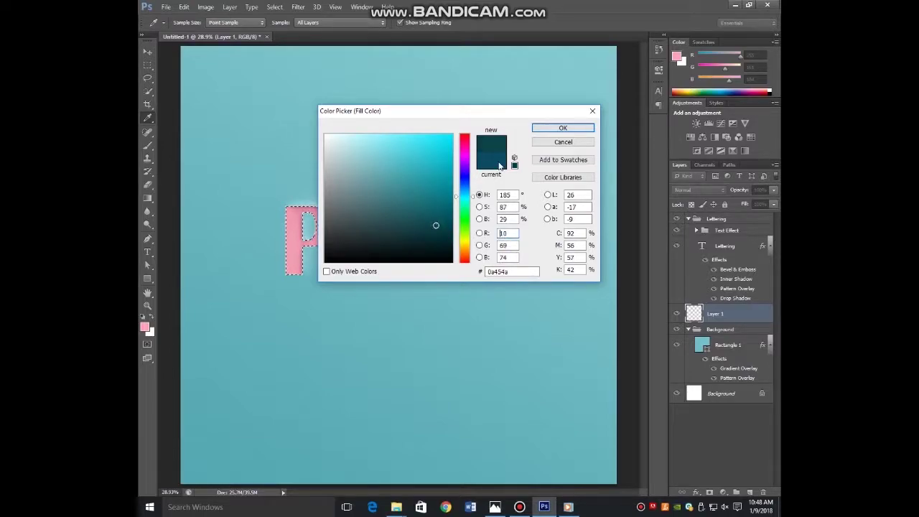
pyautogui.click(554, 128)
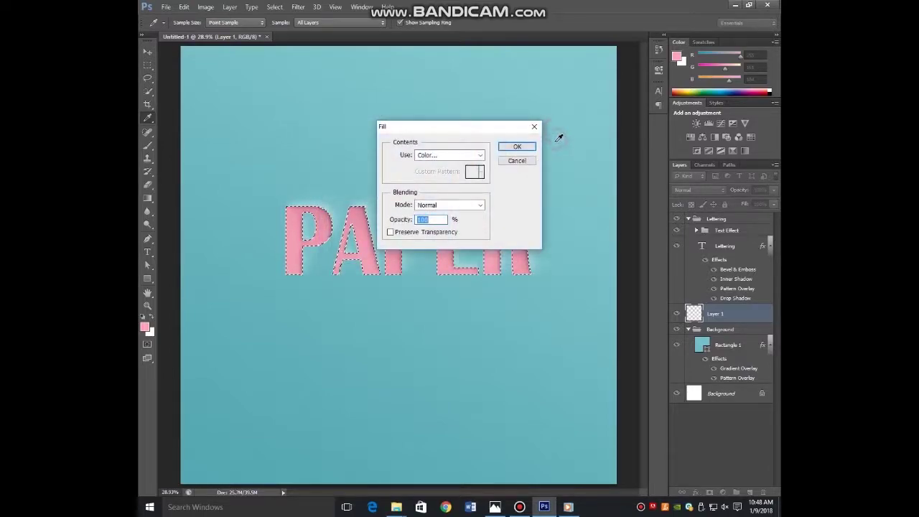
pyautogui.click(516, 147)
# - Nudge the dark teal shape slightly down and left of the pink lettering and clear the selection
pyautogui.press('v')
pyautogui.hotkey('ctrl', 'd')
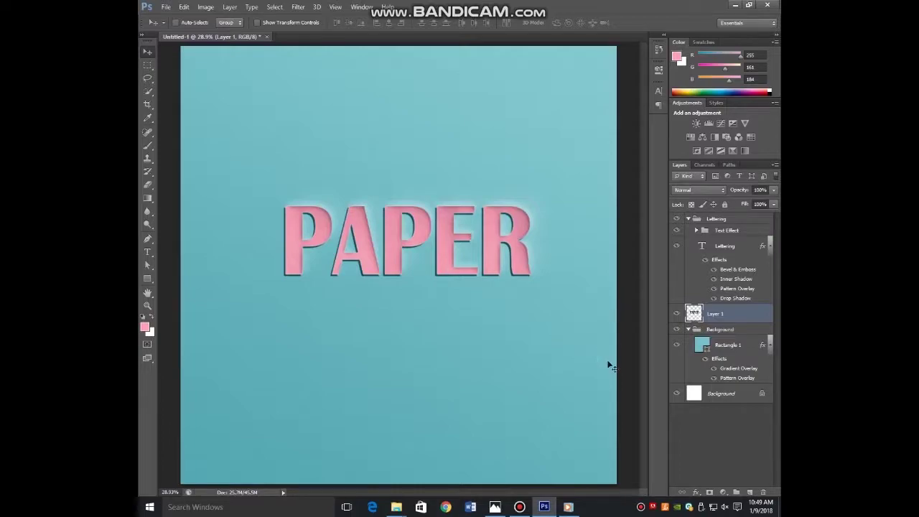
# - Convert Layer 1, the dark teal lettering shape, to a smart object
pyautogui.rightClick(694, 312)
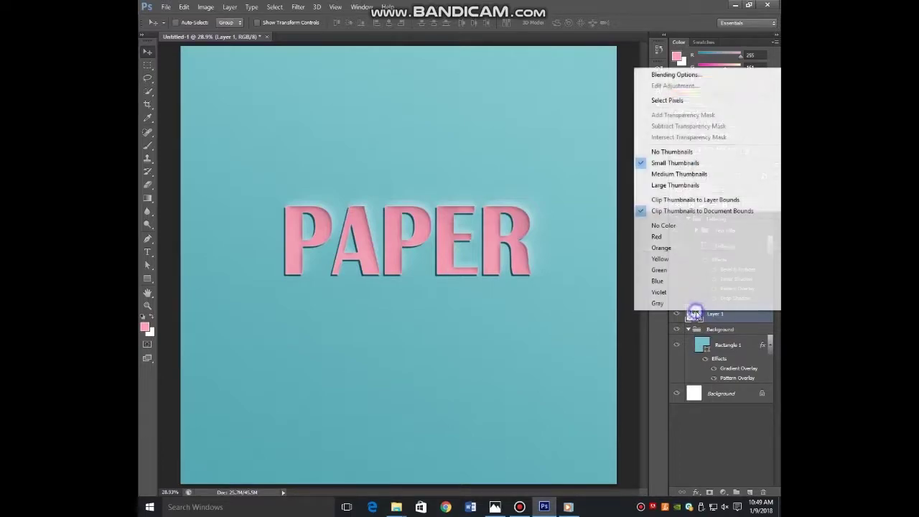
pyautogui.click(713, 314)
pyautogui.rightClick(715, 313)
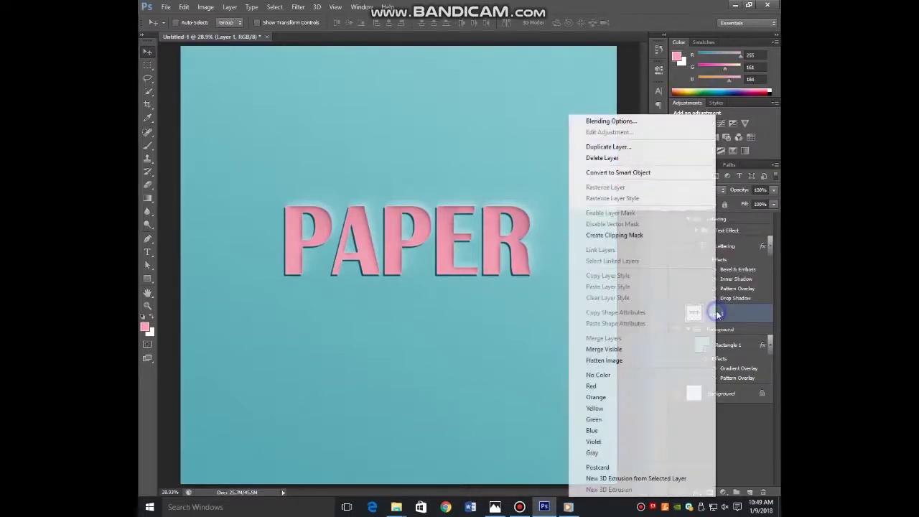
pyautogui.click(643, 172)
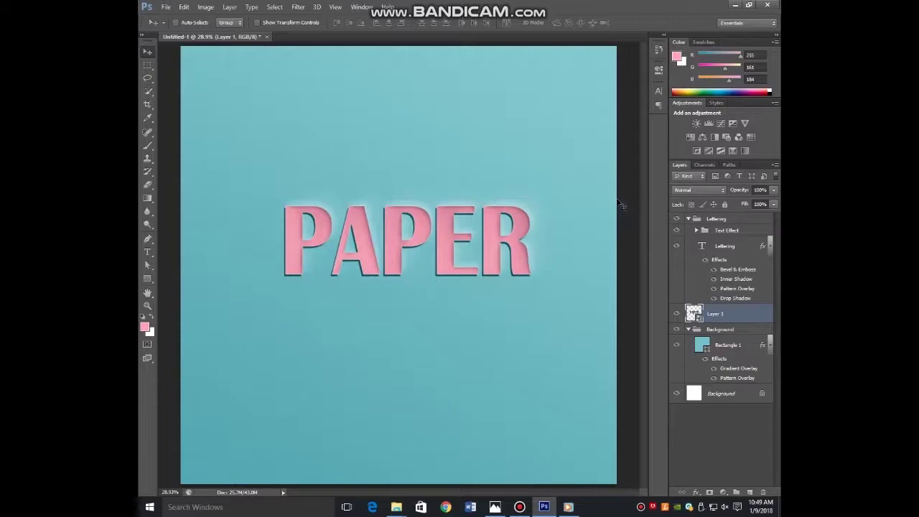
# - Apply a Gaussian Blur with a 10 px radius to the Layer 1 smart object
pyautogui.click(298, 6)
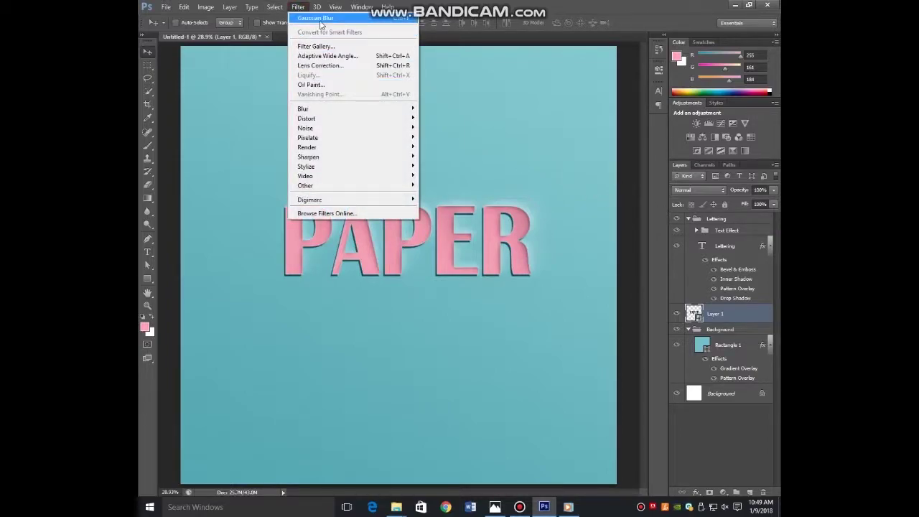
pyautogui.click(322, 18)
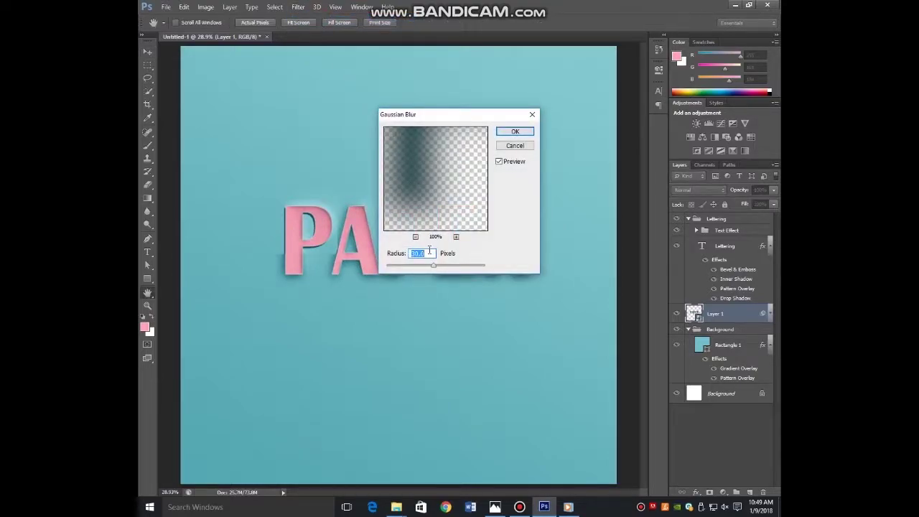
pyautogui.write('10')
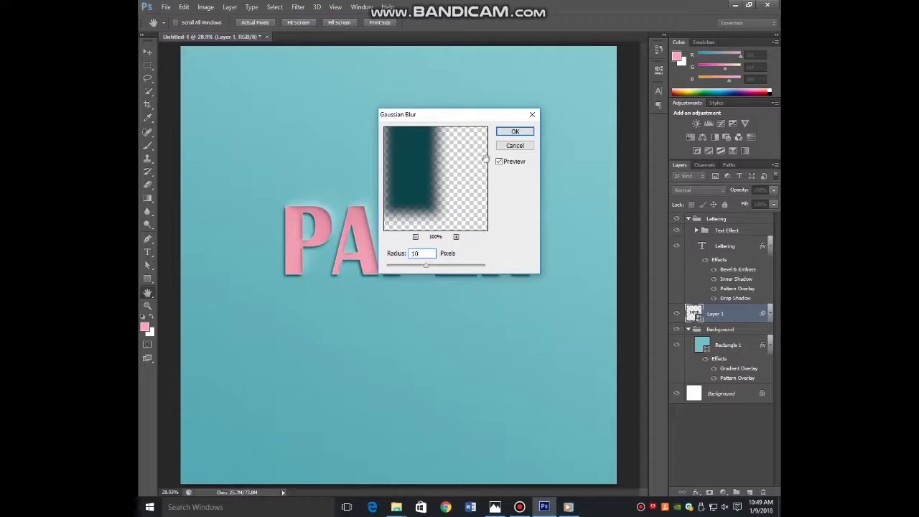
pyautogui.click(518, 132)
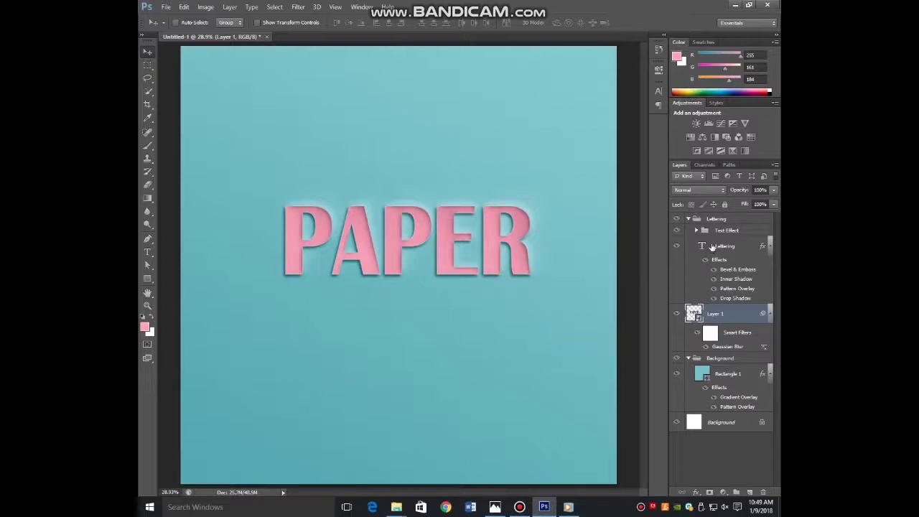
# - Set Layer 1's opacity to 25% and its blend mode to Multiply
pyautogui.click(759, 189)
pyautogui.write('15')
pyautogui.write('25')
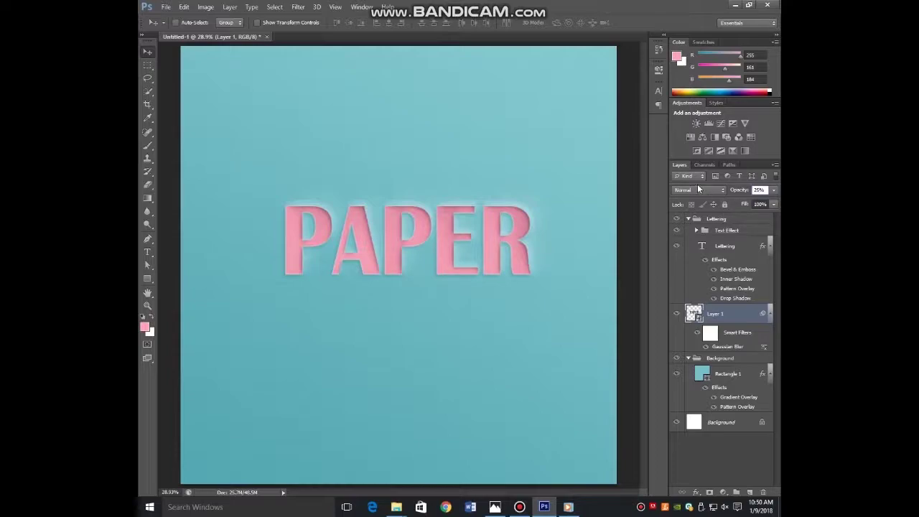
pyautogui.click(690, 190)
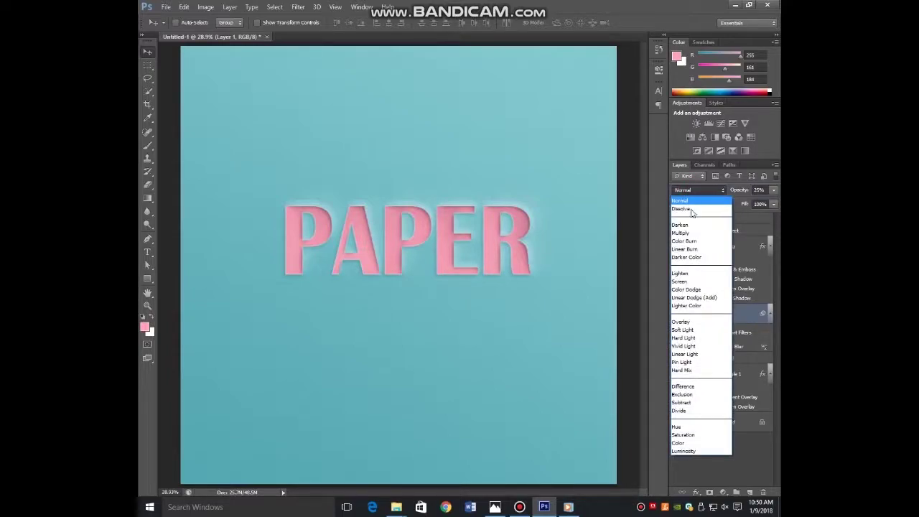
pyautogui.click(690, 232)
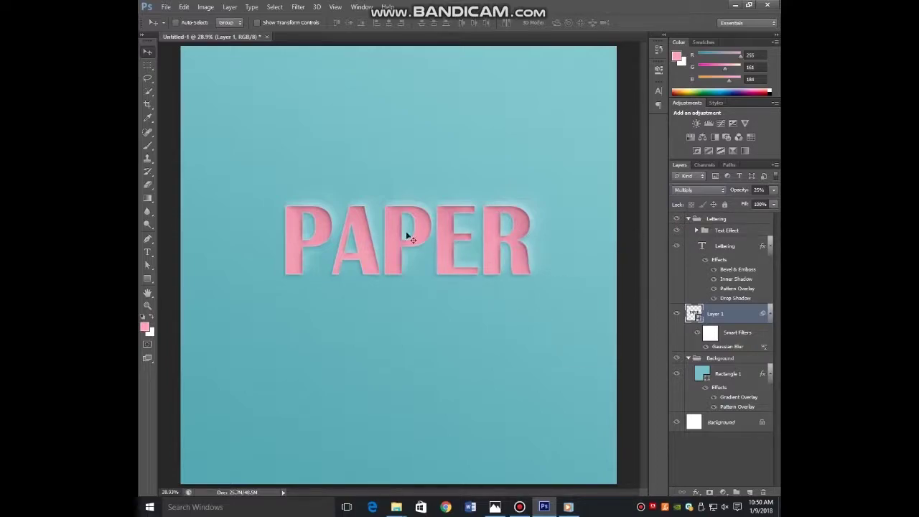
# - Deselect all layers and examine the edges and shadow of the PAPER lettering up close
pyautogui.press('alt')
pyautogui.click(750, 441)
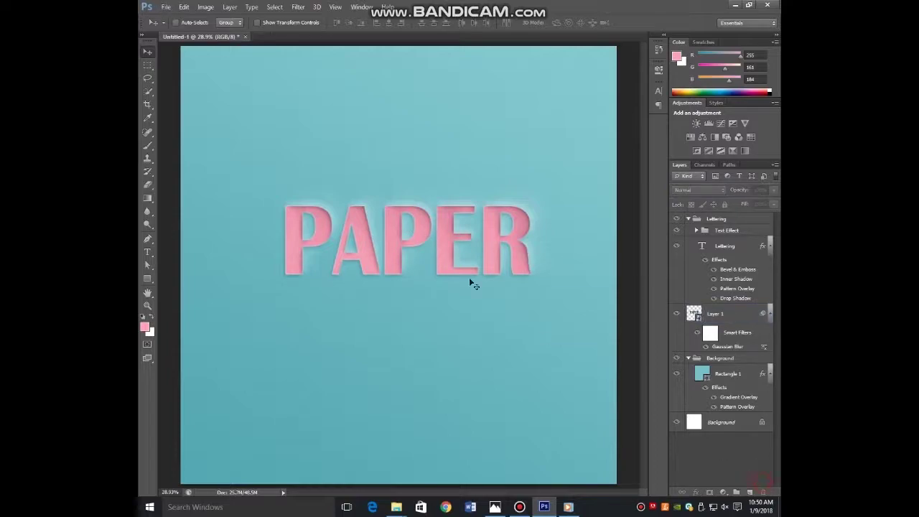
pyautogui.scroll(1, 427, 234)
pyautogui.scroll(3, 425, 232)
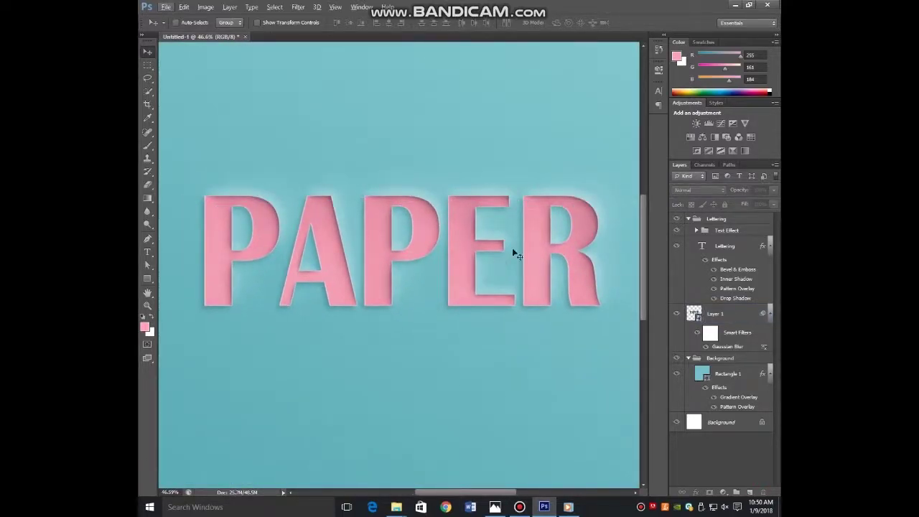
pyautogui.scroll(-3, 505, 313)
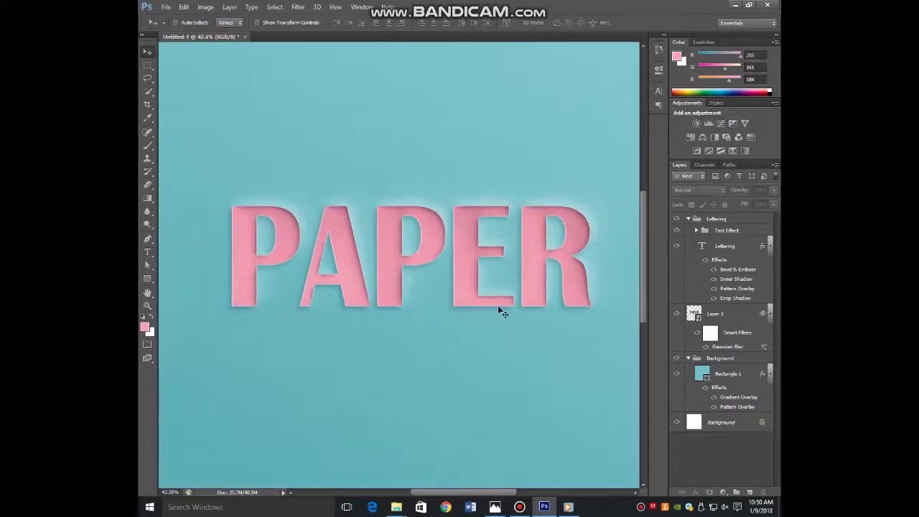